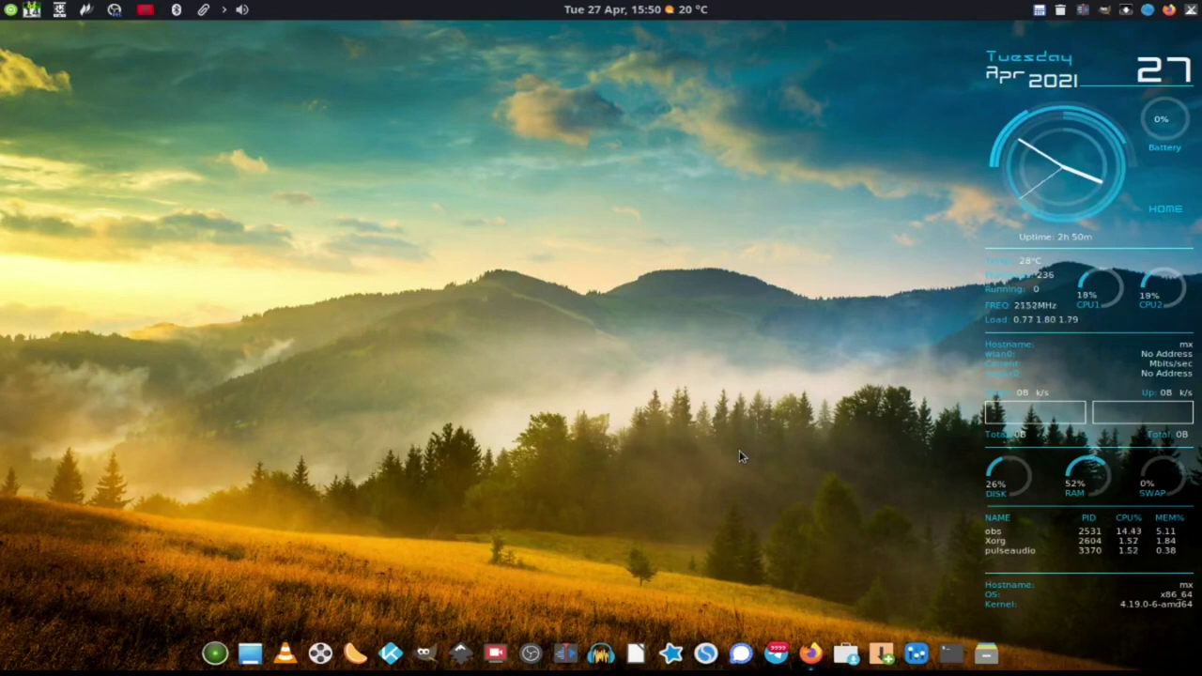
Switch to Firefox and look through the README and file list of the albasheer-electronic-quran-browser GitHub repository
{"action": "left_click", "coordinate": [810, 650]}
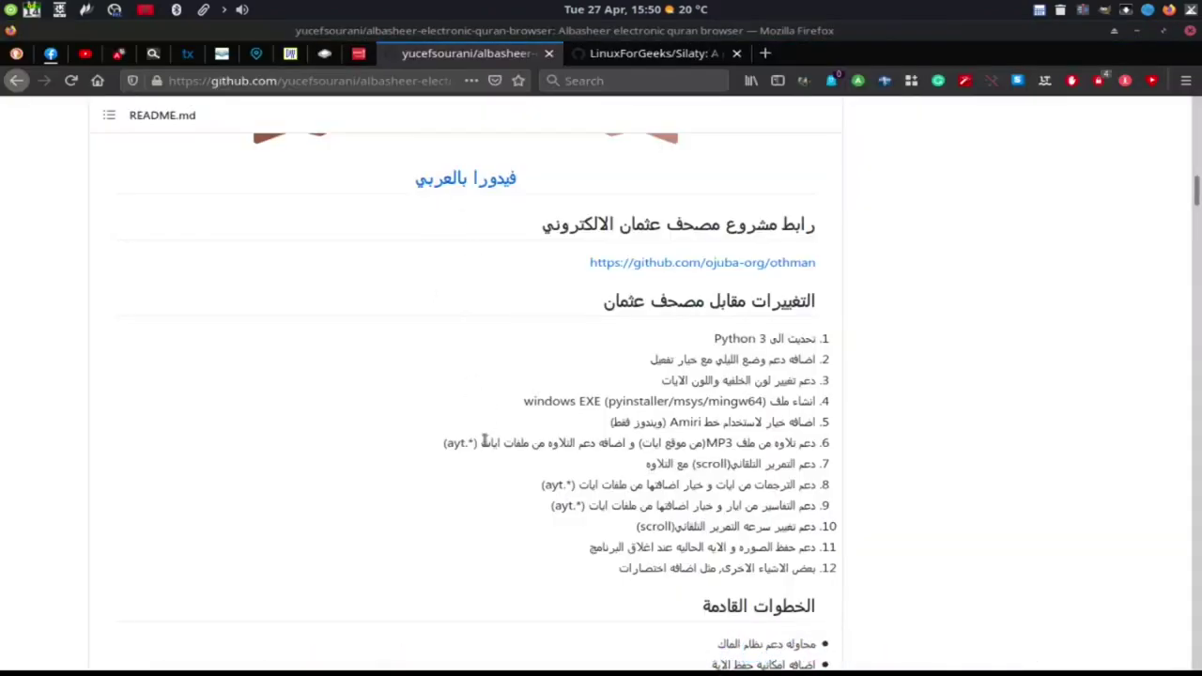
{"action": "scroll", "coordinate": [485, 441], "scroll_direction": "up", "scroll_amount": 10}
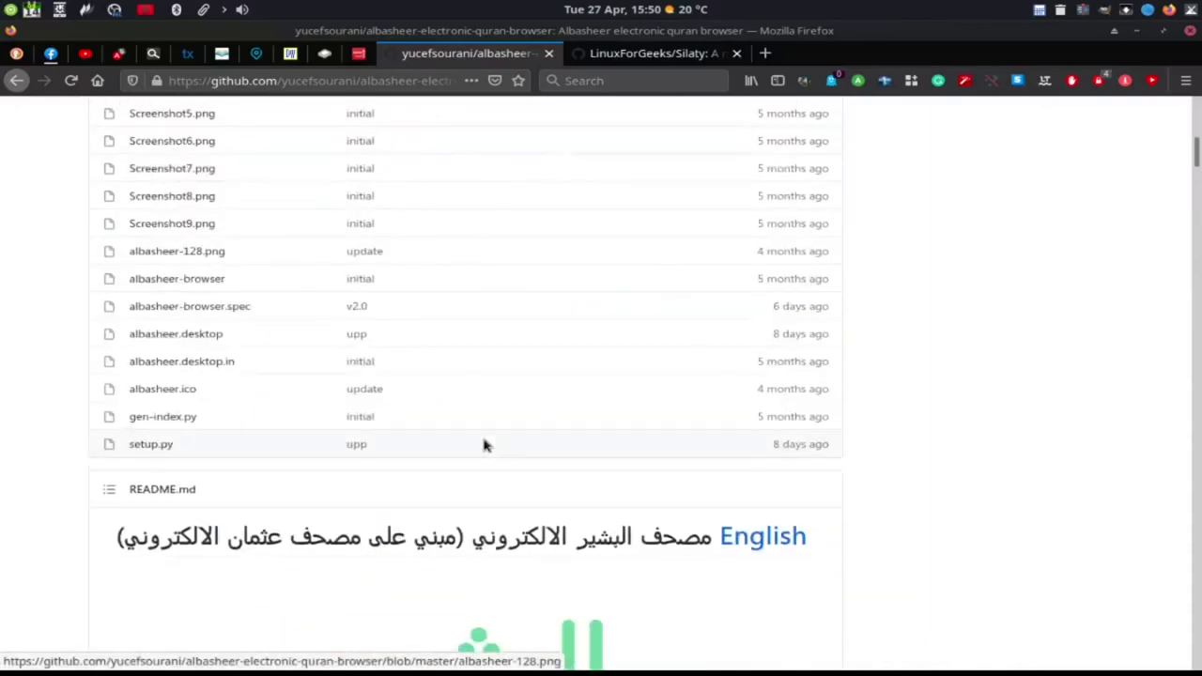
{"action": "scroll", "coordinate": [485, 444], "scroll_direction": "down", "scroll_amount": 1}
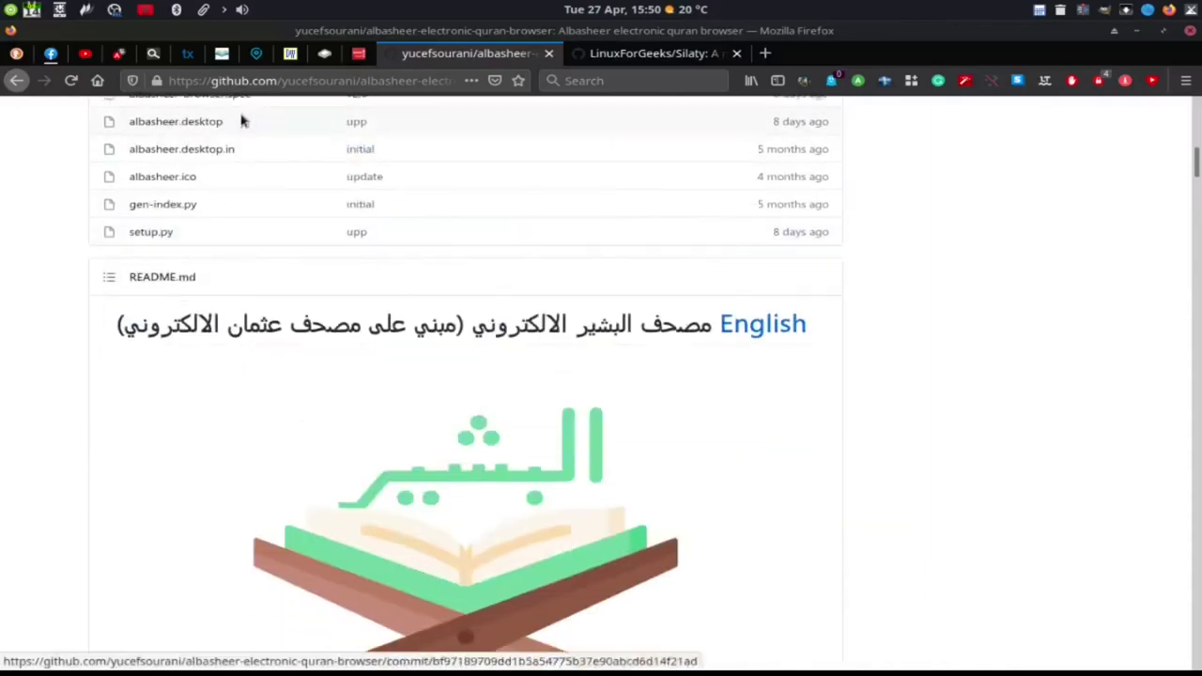
{"action": "scroll", "coordinate": [403, 455], "scroll_direction": "down", "scroll_amount": 4}
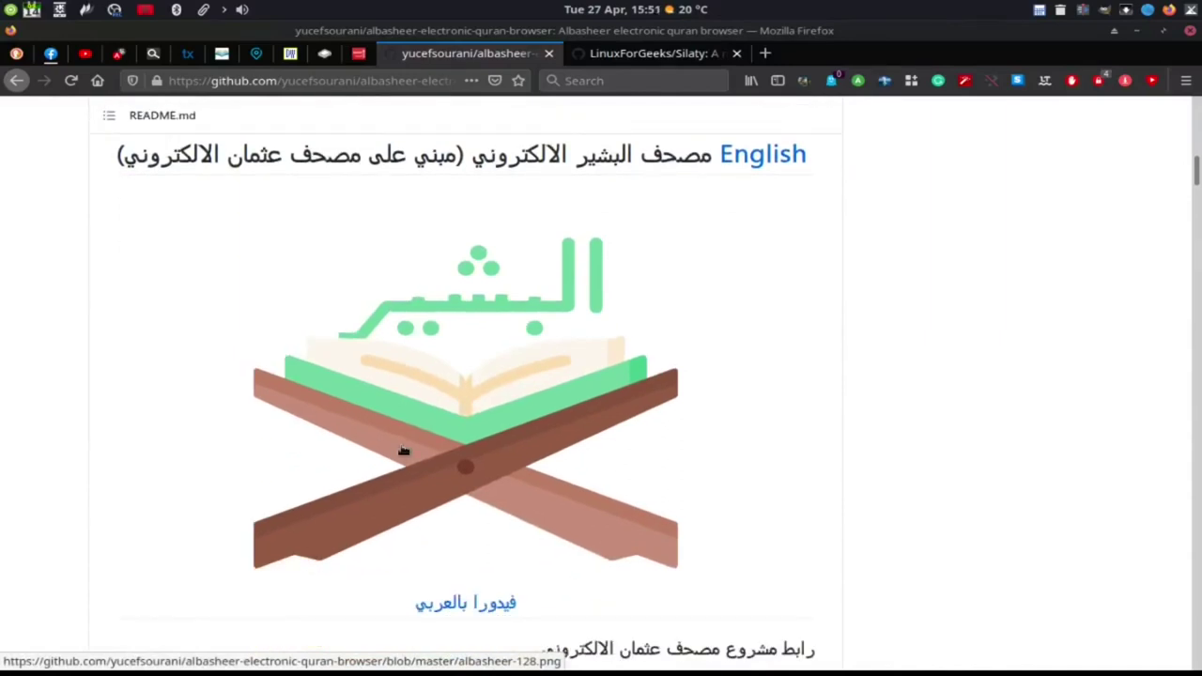
{"action": "scroll", "coordinate": [660, 462], "scroll_direction": "up", "scroll_amount": 15}
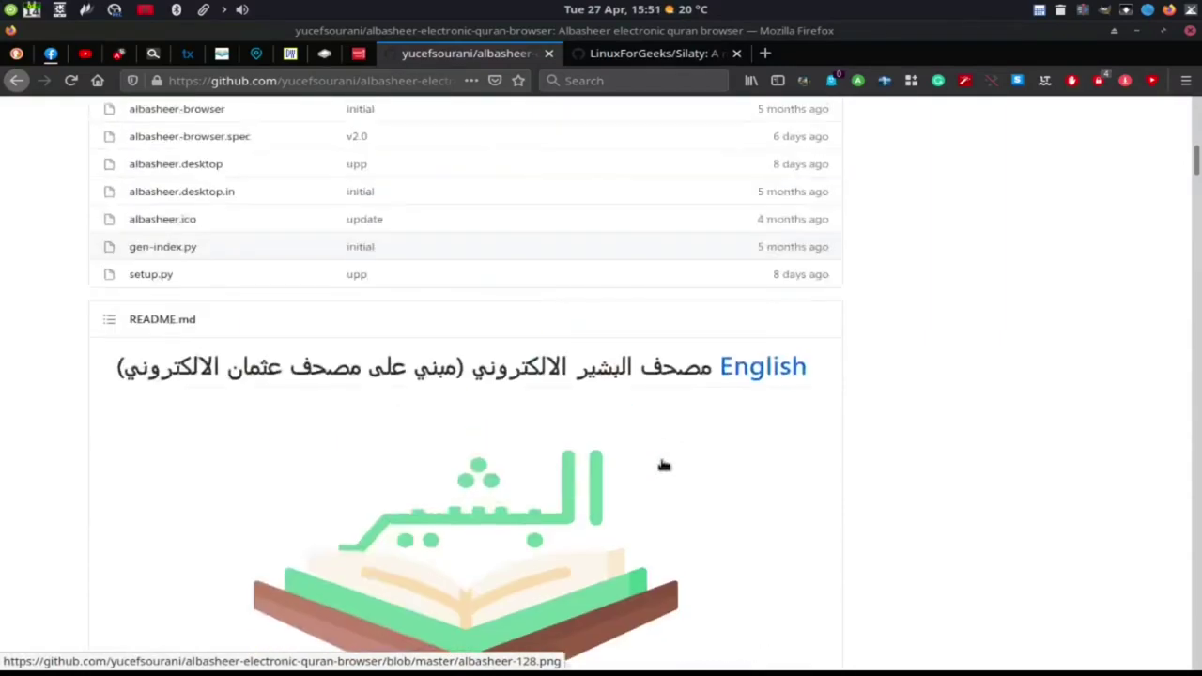
{"action": "scroll", "coordinate": [853, 420], "scroll_direction": "up", "scroll_amount": 5}
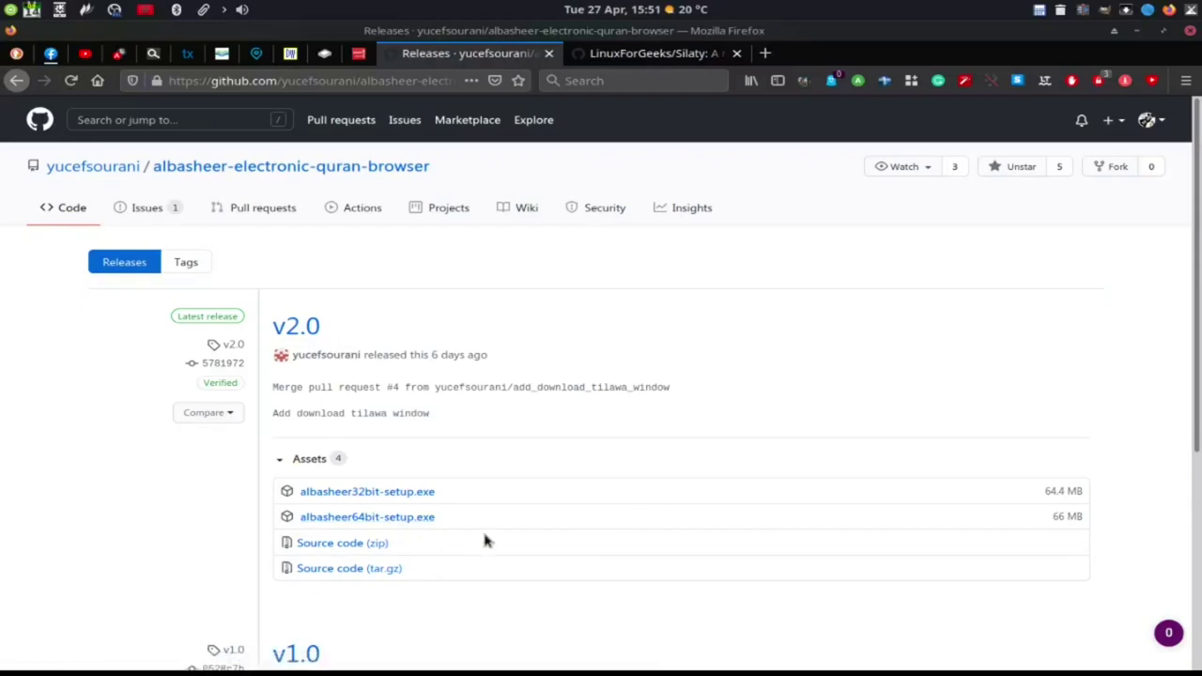
Review the repository's v2.0 release assets, then return to the README and examine the Flathub install command for Linux
{"action": "scroll", "coordinate": [485, 543], "scroll_direction": "down", "scroll_amount": 3}
{"action": "scroll", "coordinate": [485, 547], "scroll_direction": "up", "scroll_amount": 3}
{"action": "left_click", "coordinate": [16, 81]}
{"action": "scroll", "coordinate": [513, 453], "scroll_direction": "down", "scroll_amount": 15}
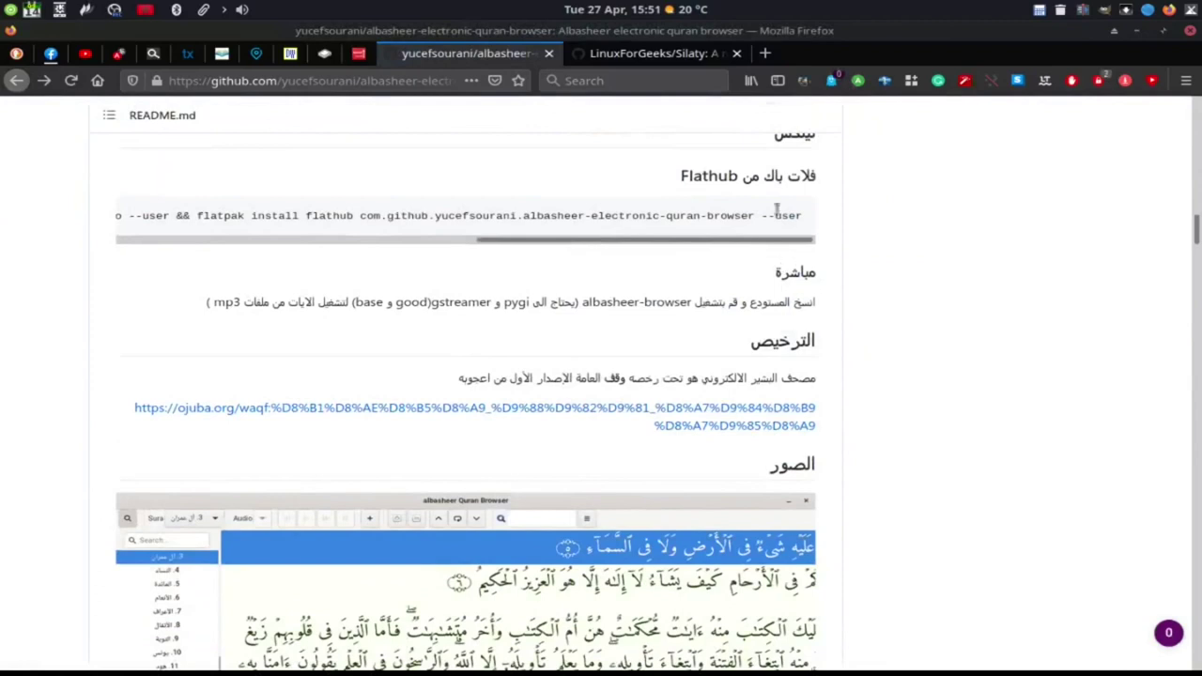
{"action": "scroll", "coordinate": [775, 208], "scroll_direction": "up", "scroll_amount": 1}
{"action": "left_click_drag", "start_coordinate": [820, 218], "coordinate": [662, 222]}
{"action": "left_click", "coordinate": [828, 170]}
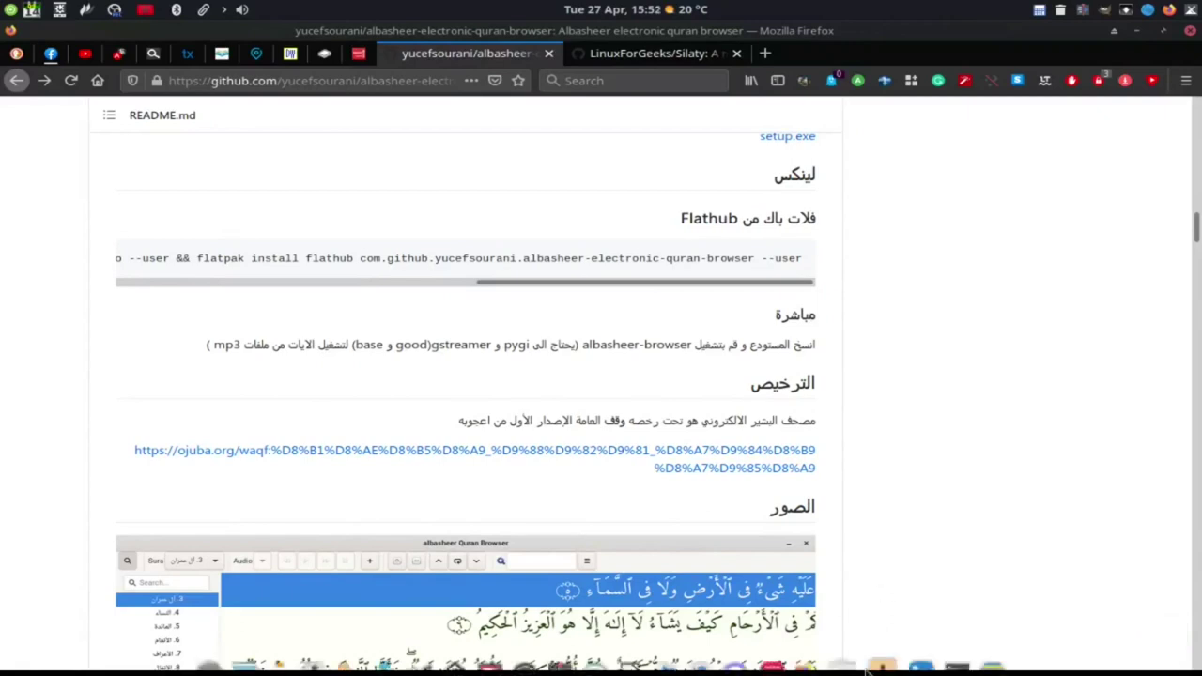
Launch MX Package Installer and authenticate with the account password
{"action": "mouse_move", "coordinate": [882, 657]}
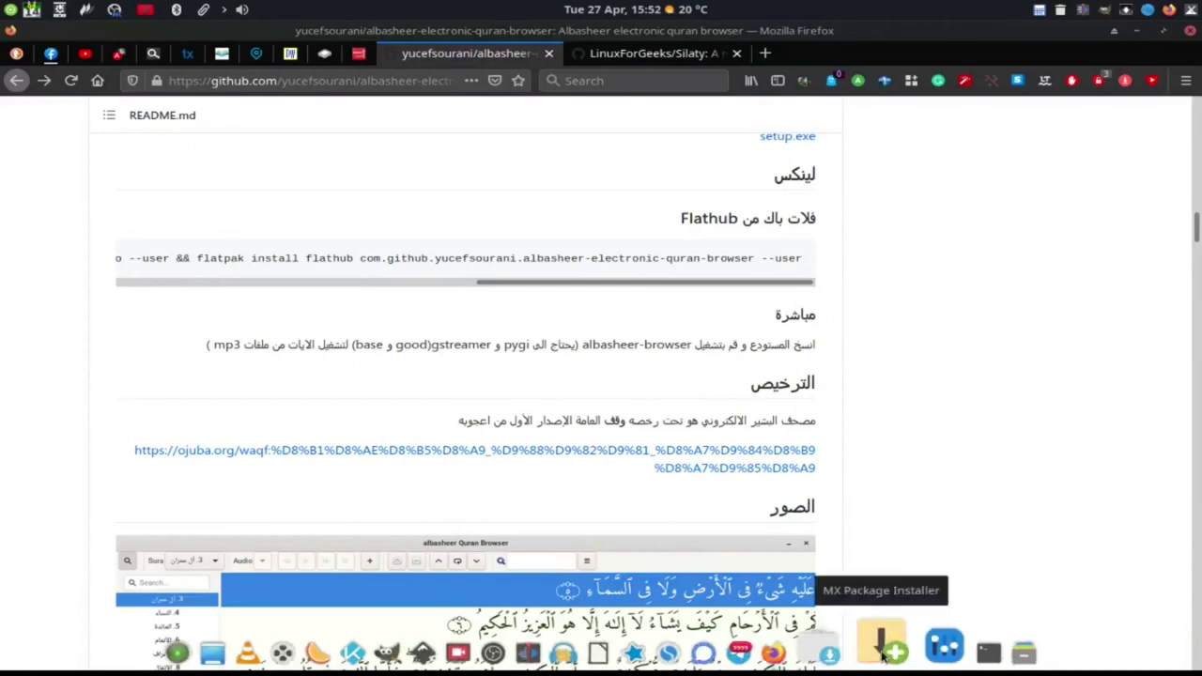
{"action": "left_click", "coordinate": [883, 654]}
{"action": "type", "text": "******"}
{"action": "key", "text": "Return"}
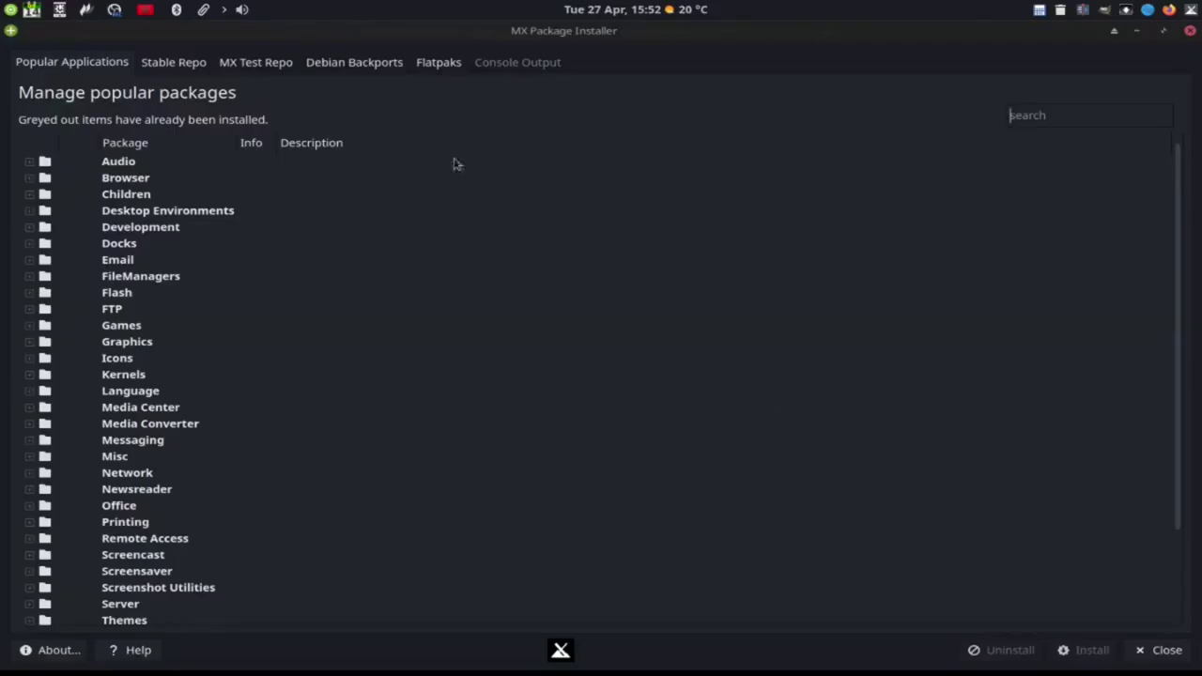
Search the Flatpaks for "albasheer" and mark albasheer-electronic-quran-browser for installation
{"action": "left_click", "coordinate": [438, 68]}
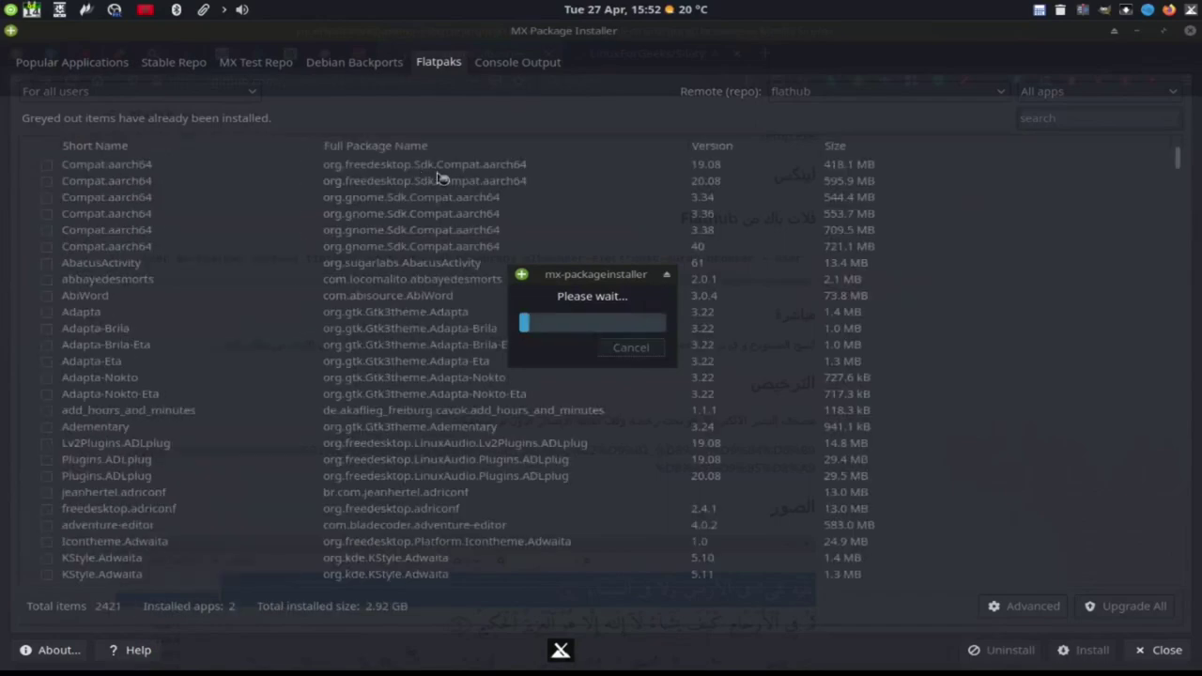
{"action": "type", "text": "al"}
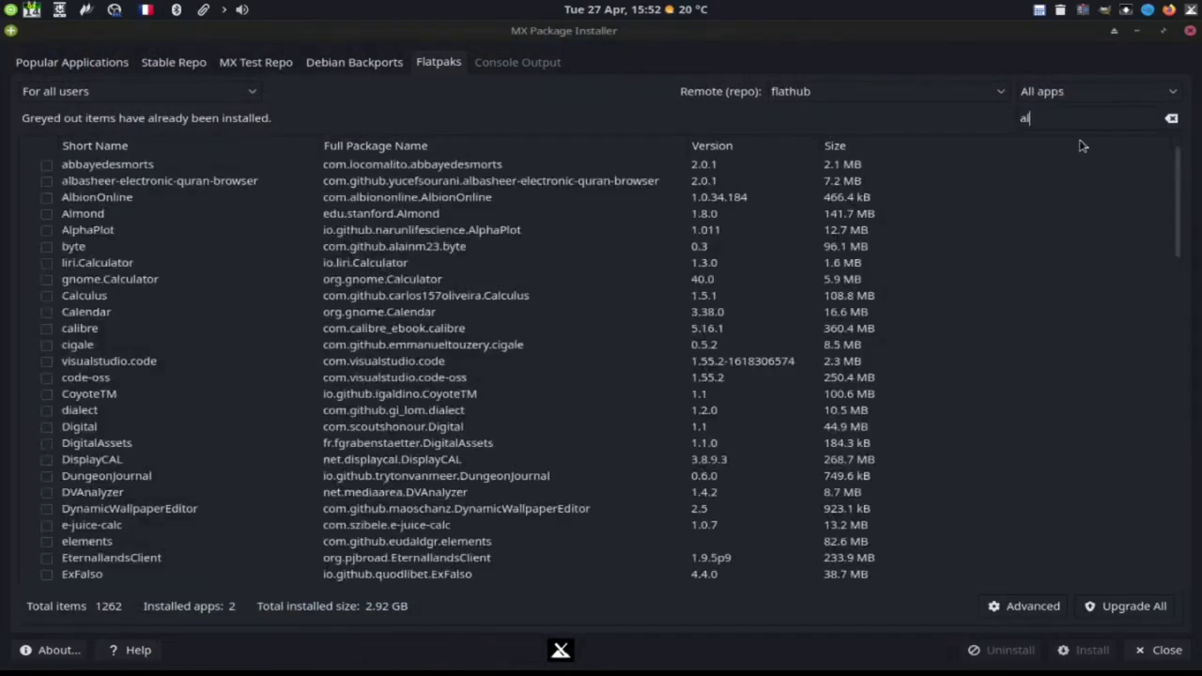
{"action": "type", "text": "basheer"}
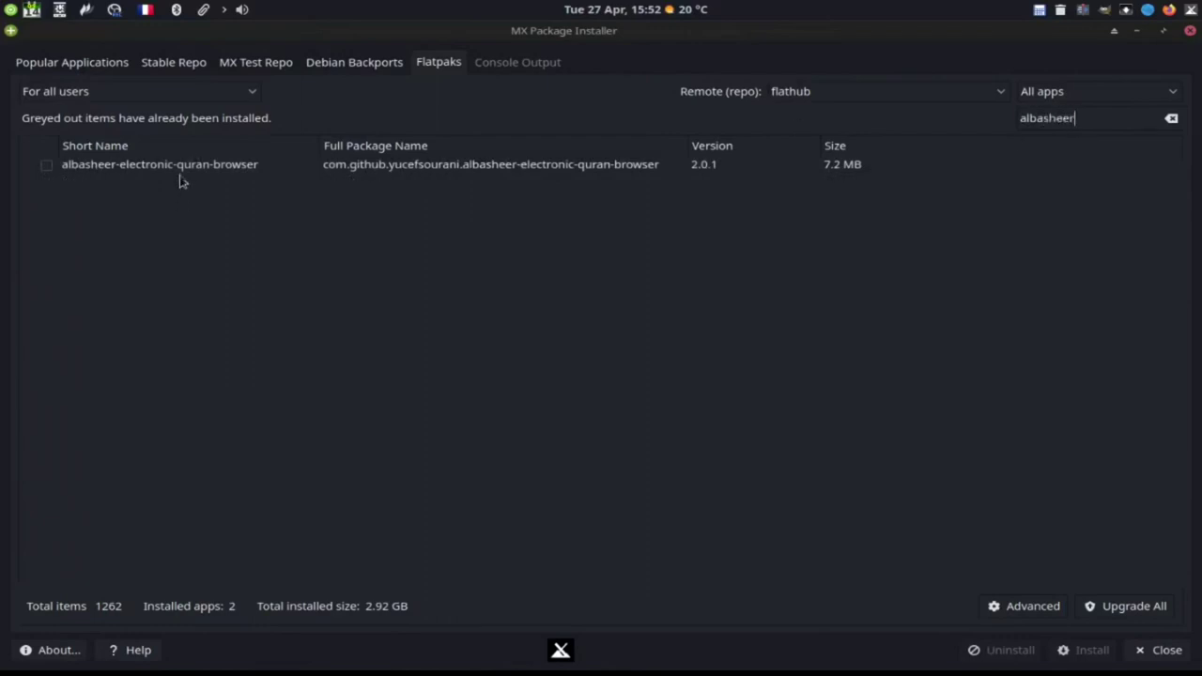
{"action": "left_click", "coordinate": [124, 167]}
{"action": "left_click", "coordinate": [47, 166]}
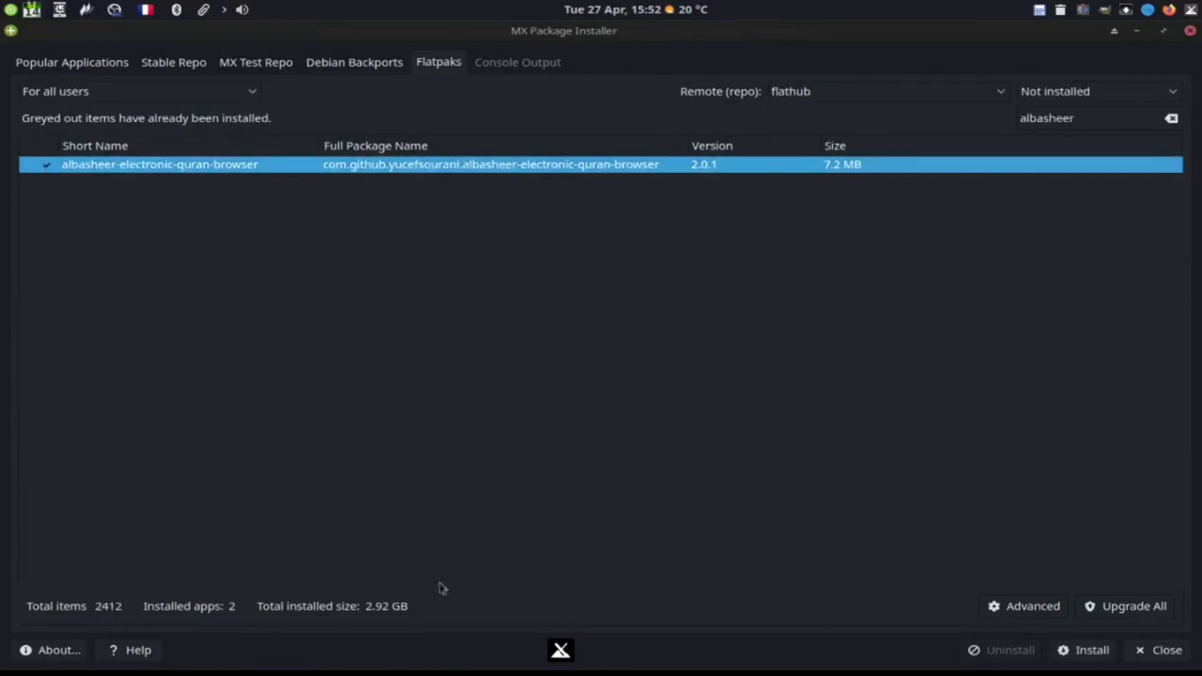
Install the marked Flatpak package, answering "y" in the console, and dismiss the completion message
{"action": "left_click", "coordinate": [1073, 650]}
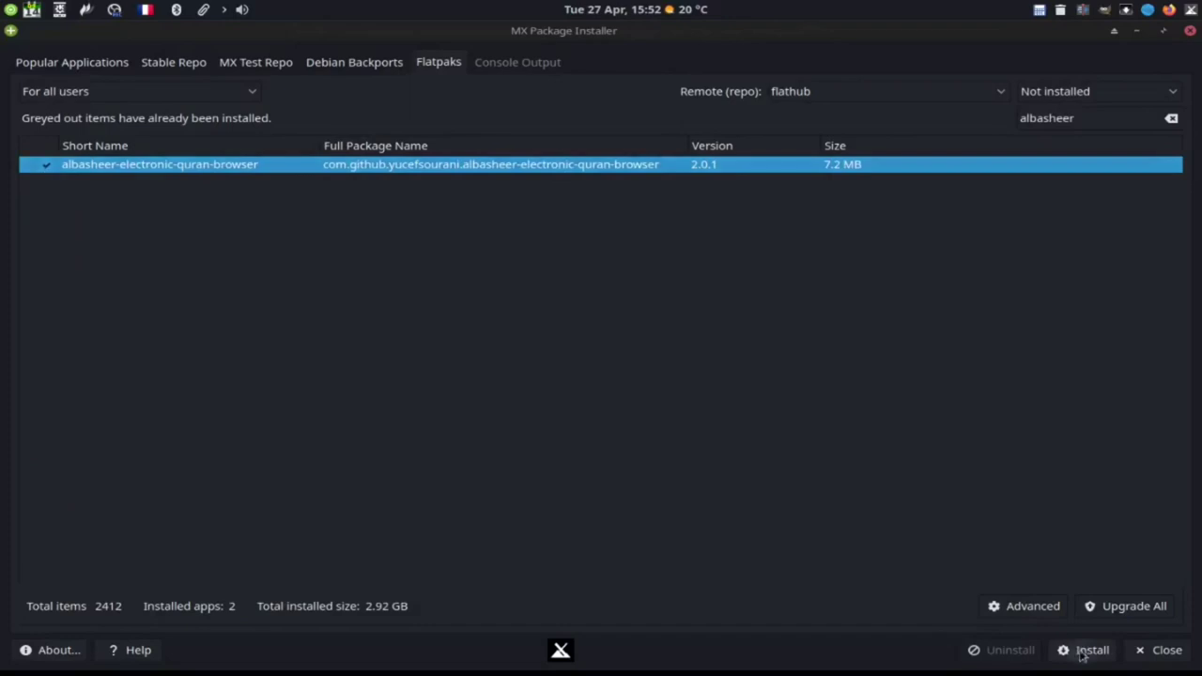
{"action": "left_click", "coordinate": [809, 363]}
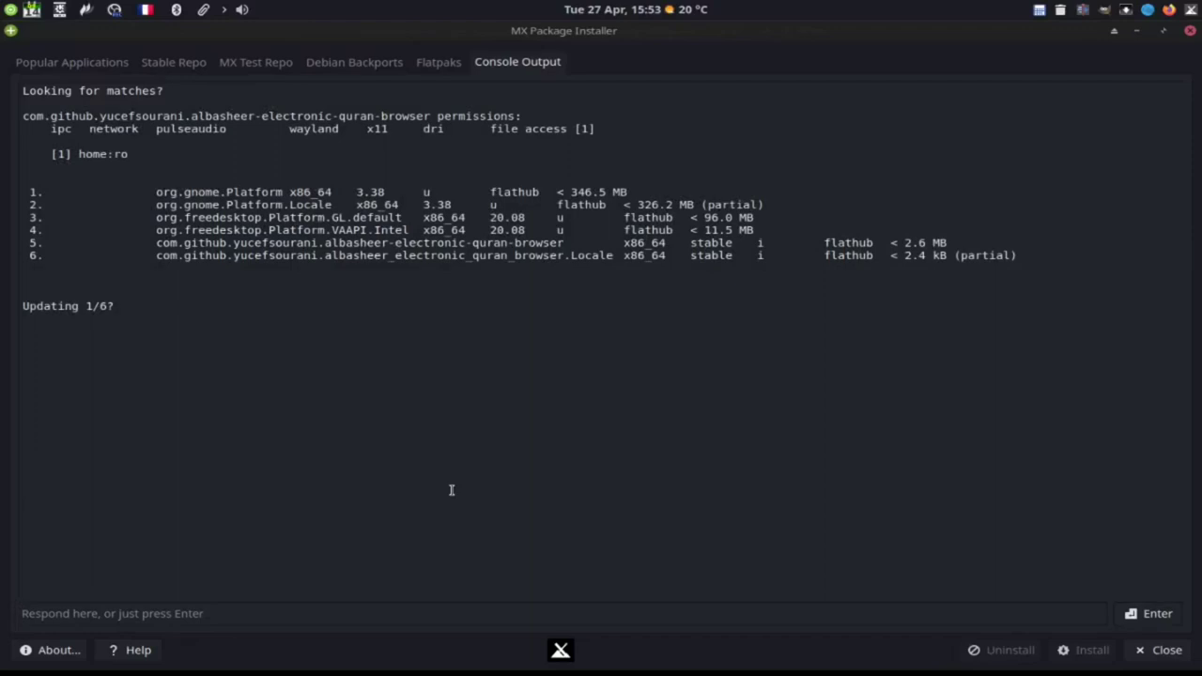
{"action": "type", "text": "y"}
{"action": "key", "text": "Return"}
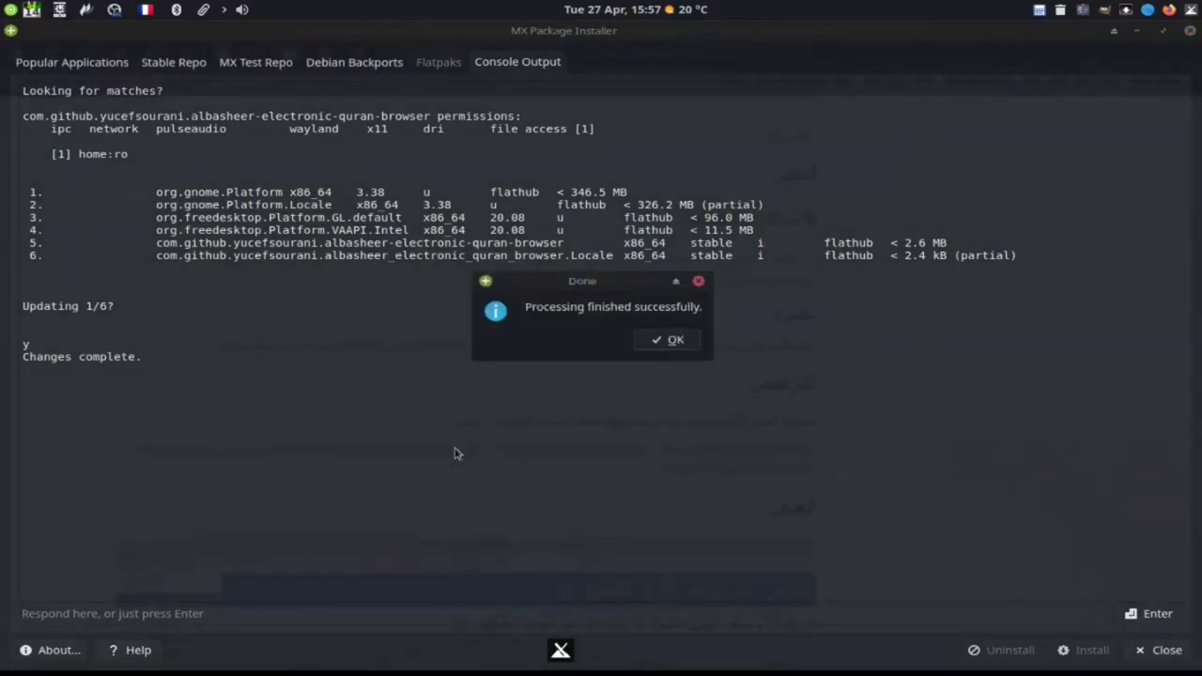
{"action": "left_click", "coordinate": [670, 342]}
Search the applications menu for "alb" and launch Albasheer Quran Browser
{"action": "mouse_move", "coordinate": [406, 670]}
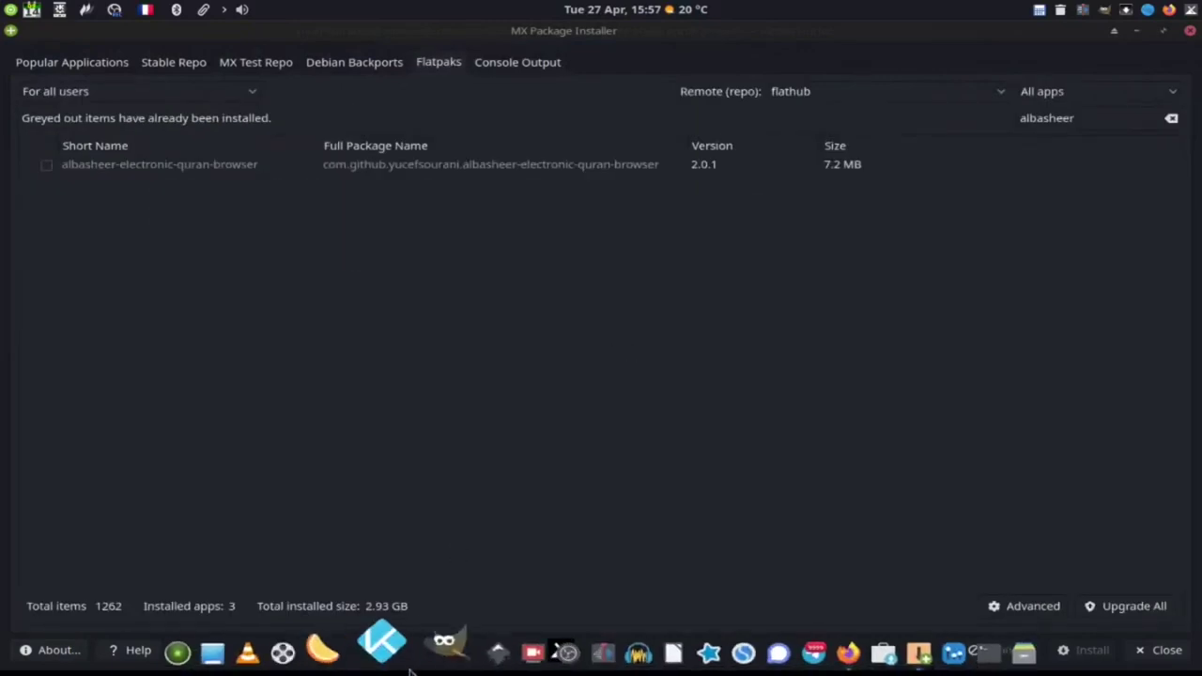
{"action": "left_click", "coordinate": [177, 652]}
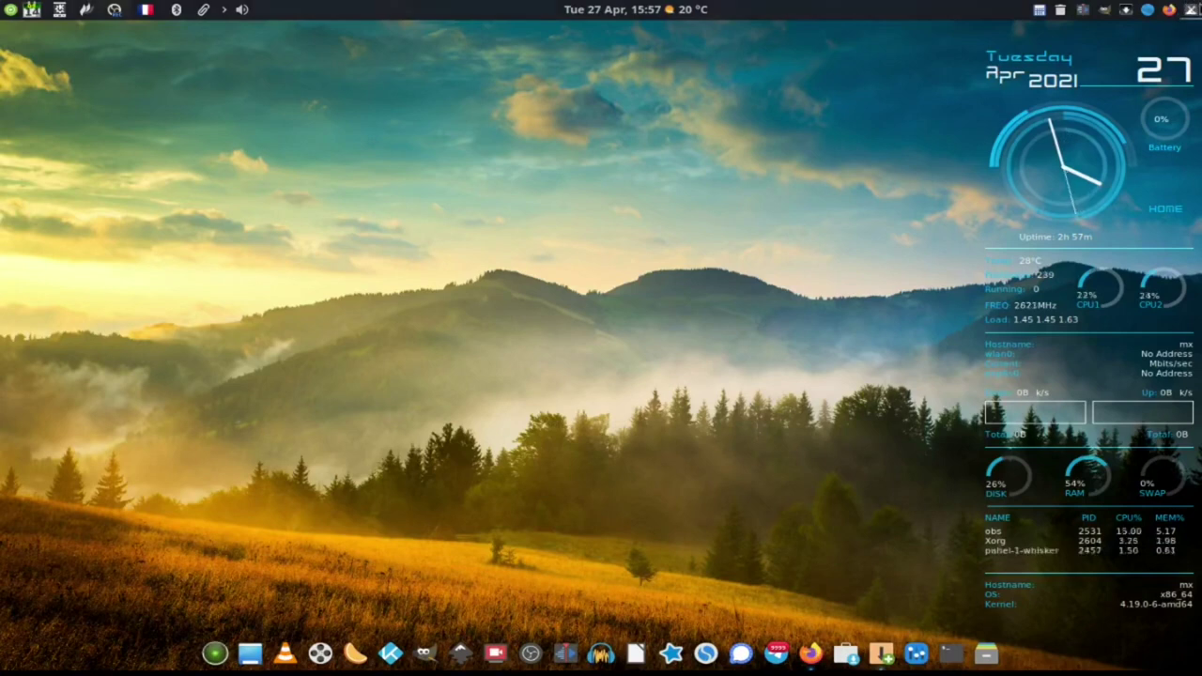
{"action": "key", "text": "super"}
{"action": "type", "text": "a"}
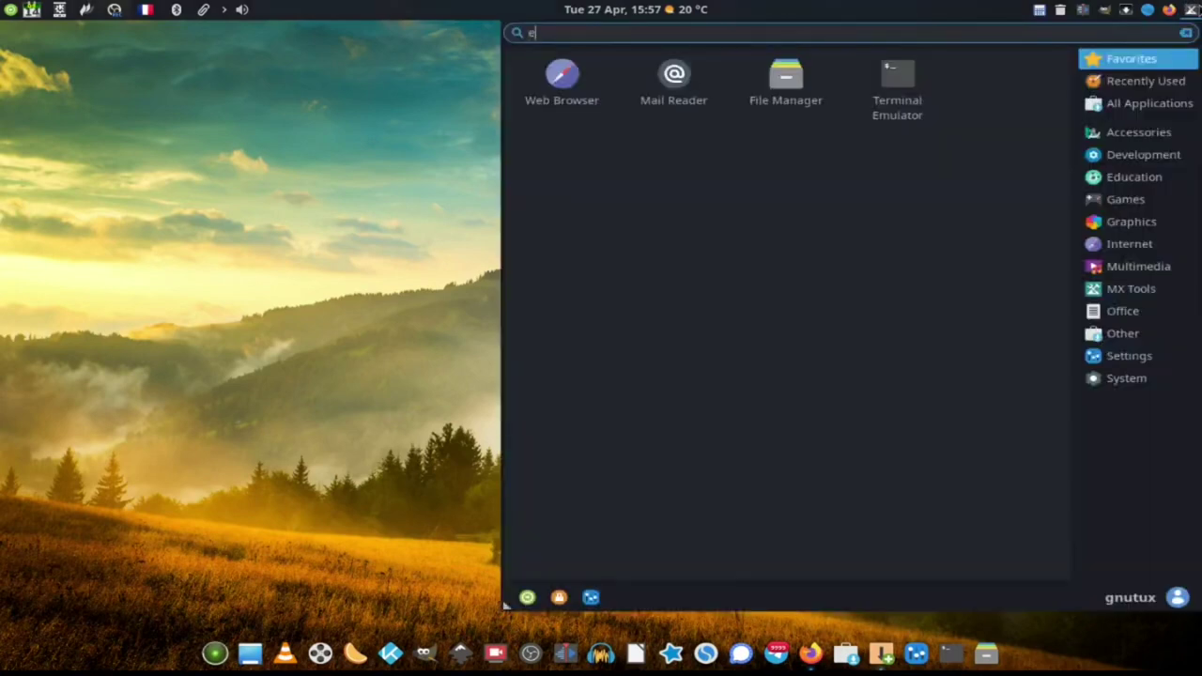
{"action": "type", "text": "pp"}
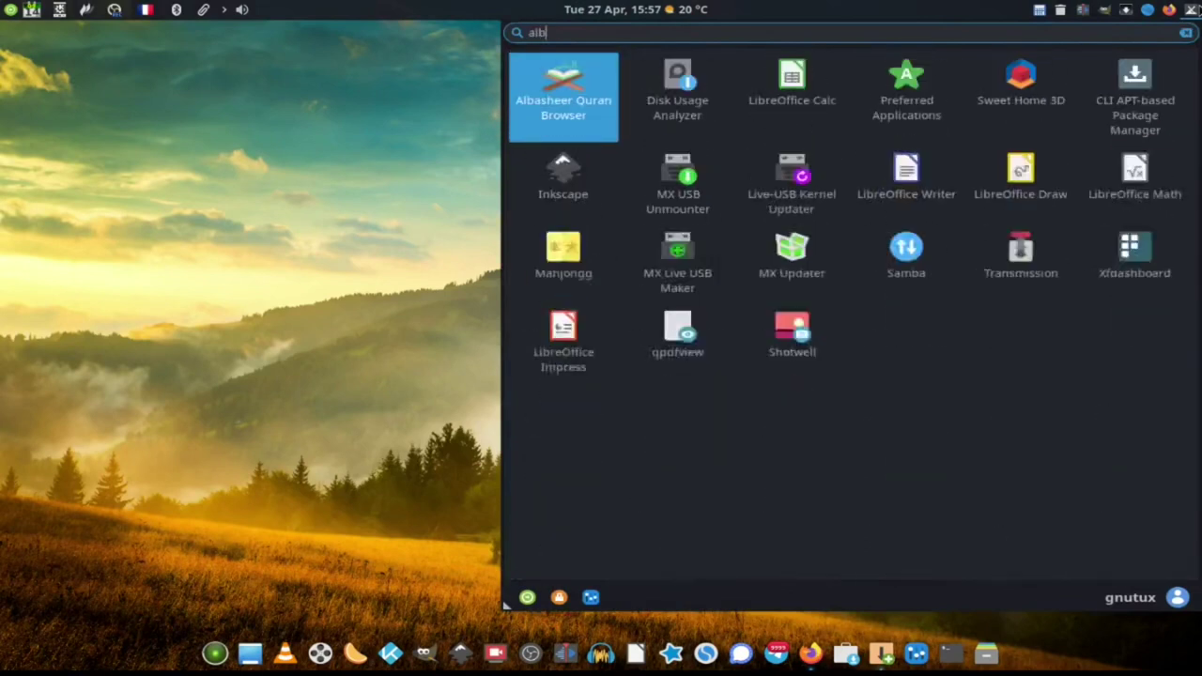
{"action": "key", "text": "Escape"}
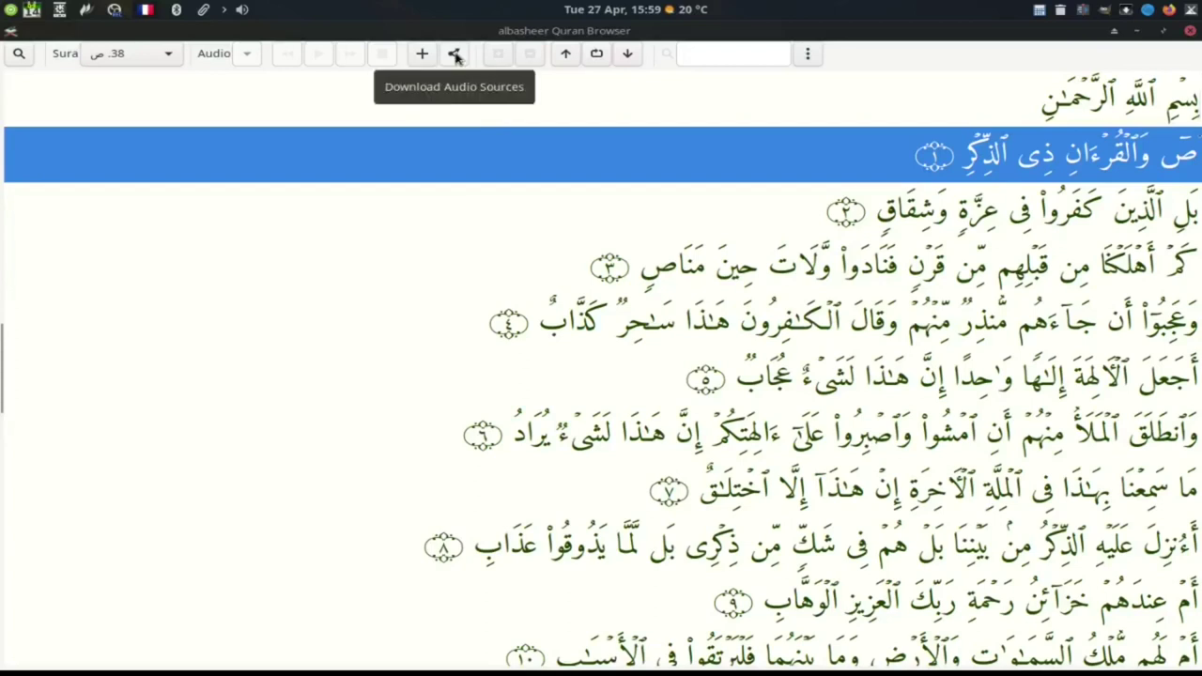
Open the audio source downloads and select the reciter Al-Husari (Warsh)
{"action": "left_click", "coordinate": [455, 57]}
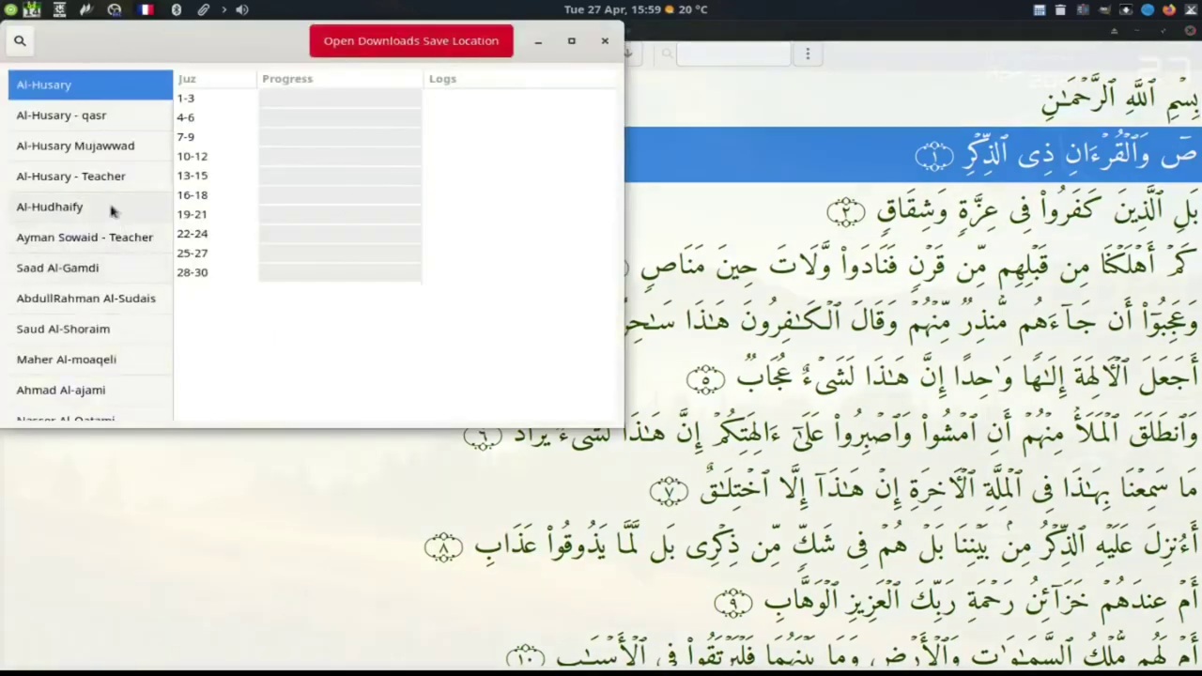
{"action": "left_click", "coordinate": [90, 117]}
{"action": "left_click", "coordinate": [98, 89]}
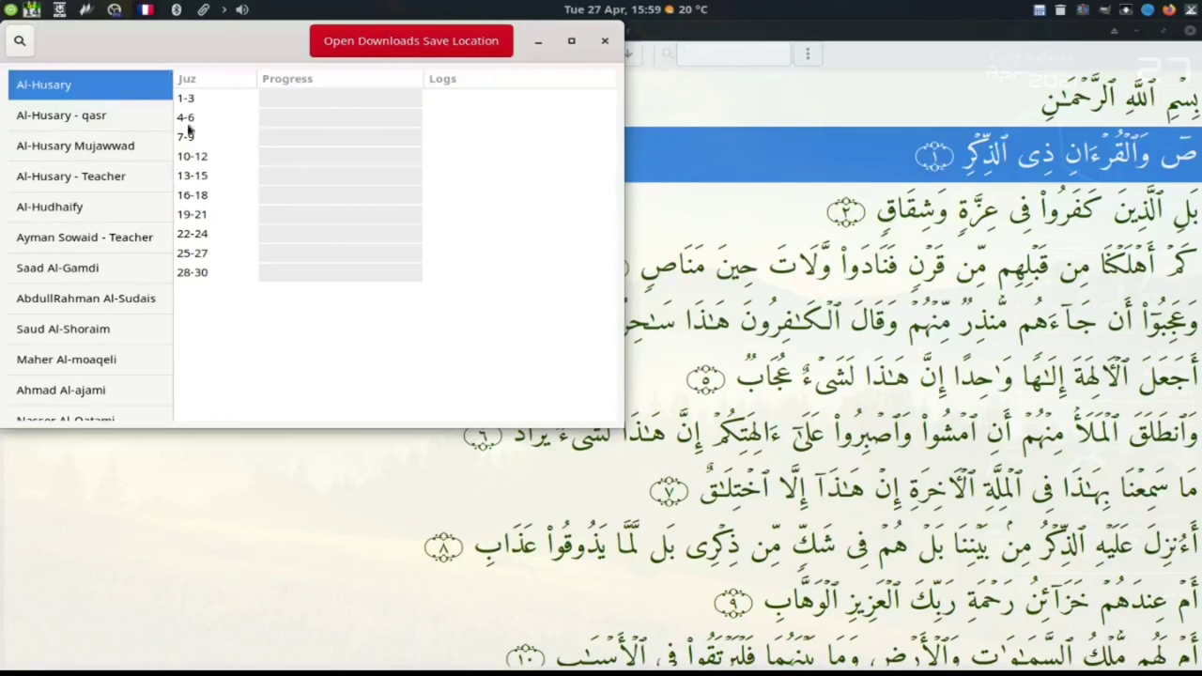
{"action": "scroll", "coordinate": [83, 313], "scroll_direction": "down", "scroll_amount": 6}
{"action": "scroll", "coordinate": [84, 312], "scroll_direction": "down", "scroll_amount": 3}
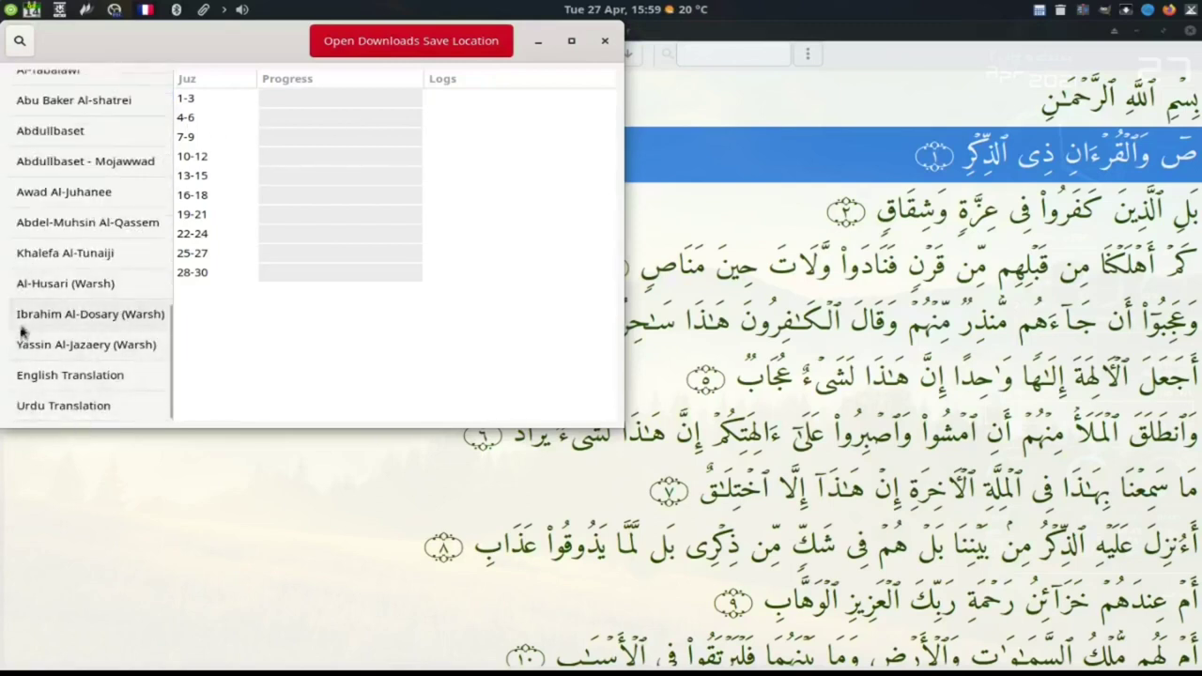
{"action": "left_click", "coordinate": [70, 291]}
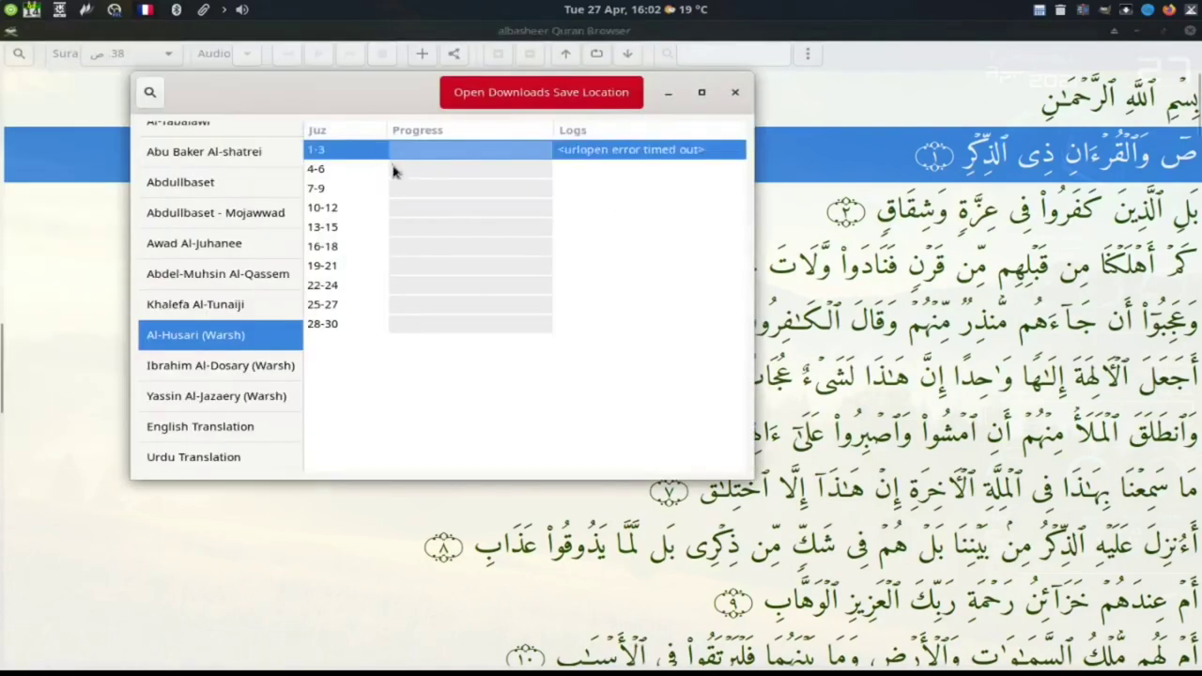
Start downloading the Juz 1-3 recitation of Al-Husari (Warsh) and minimize the downloads window
{"action": "left_click", "coordinate": [390, 171]}
{"action": "left_click", "coordinate": [369, 155]}
{"action": "right_click", "coordinate": [369, 156]}
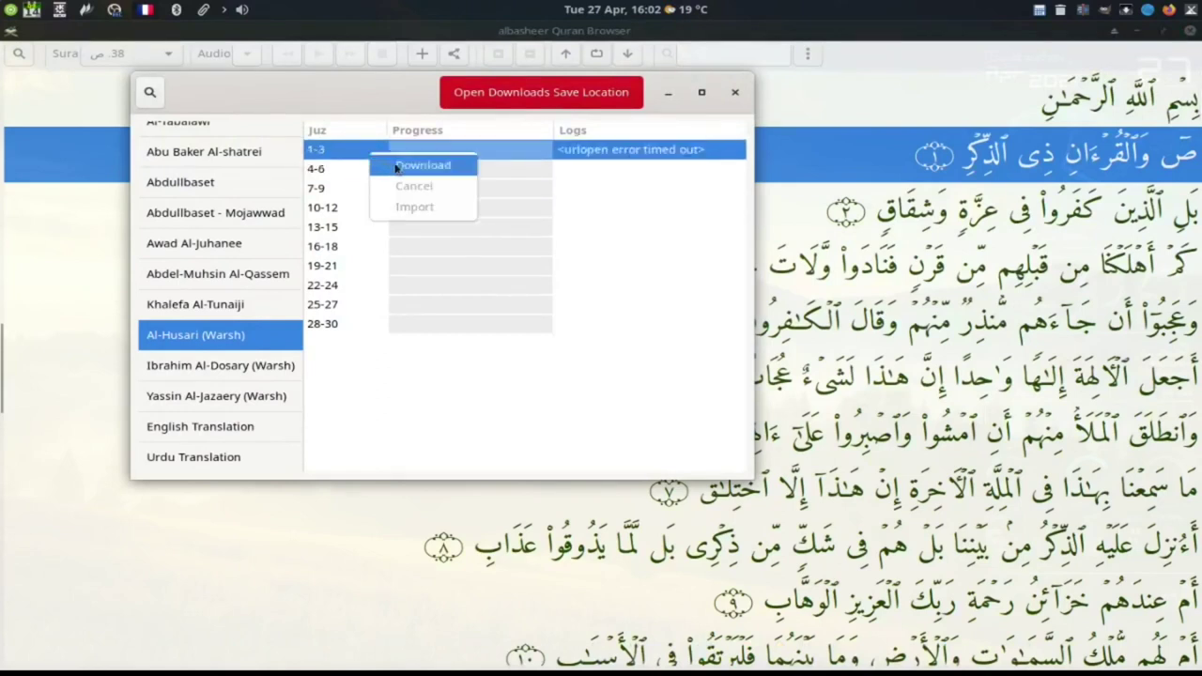
{"action": "left_click", "coordinate": [398, 169]}
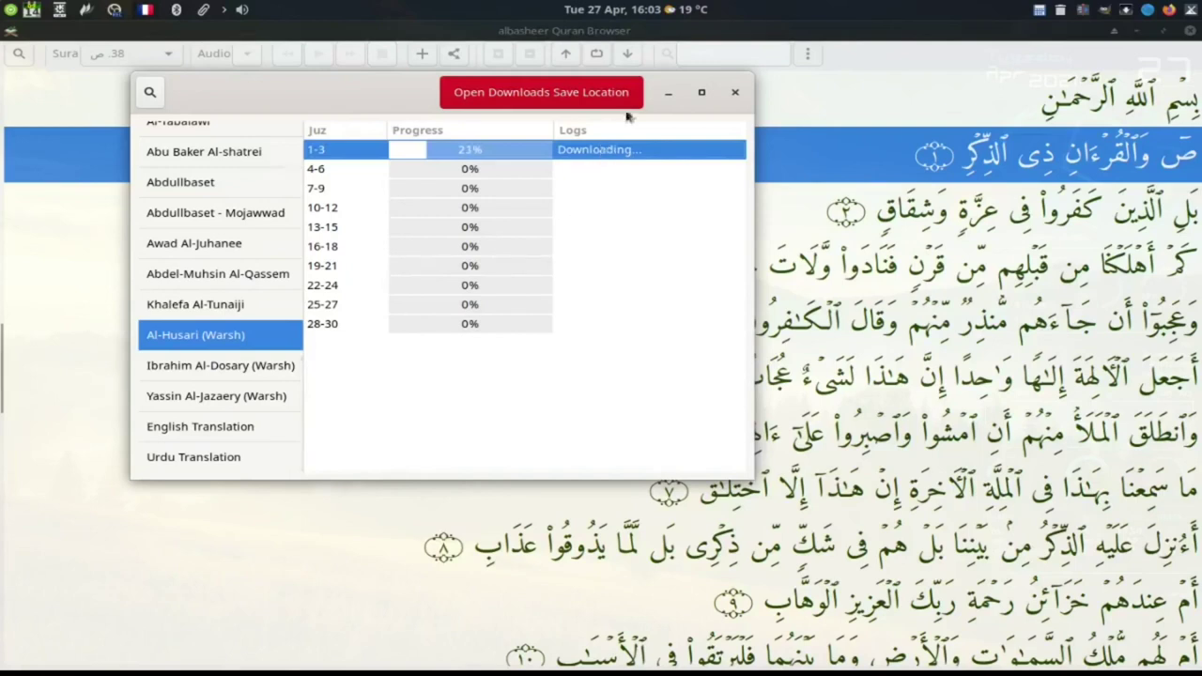
{"action": "left_click", "coordinate": [665, 97]}
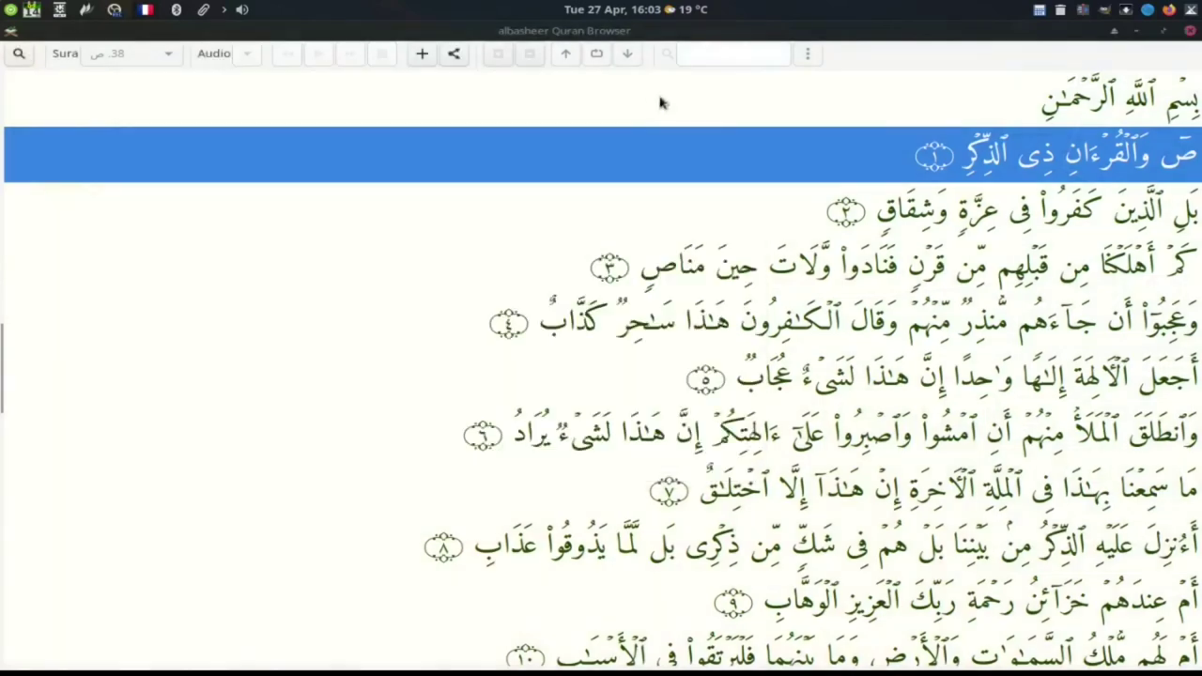
Open the quran.ksu.edu.sa link from the Add Tilawa dialog and examine the available image, tafsir and translation packages
{"action": "left_click", "coordinate": [423, 54]}
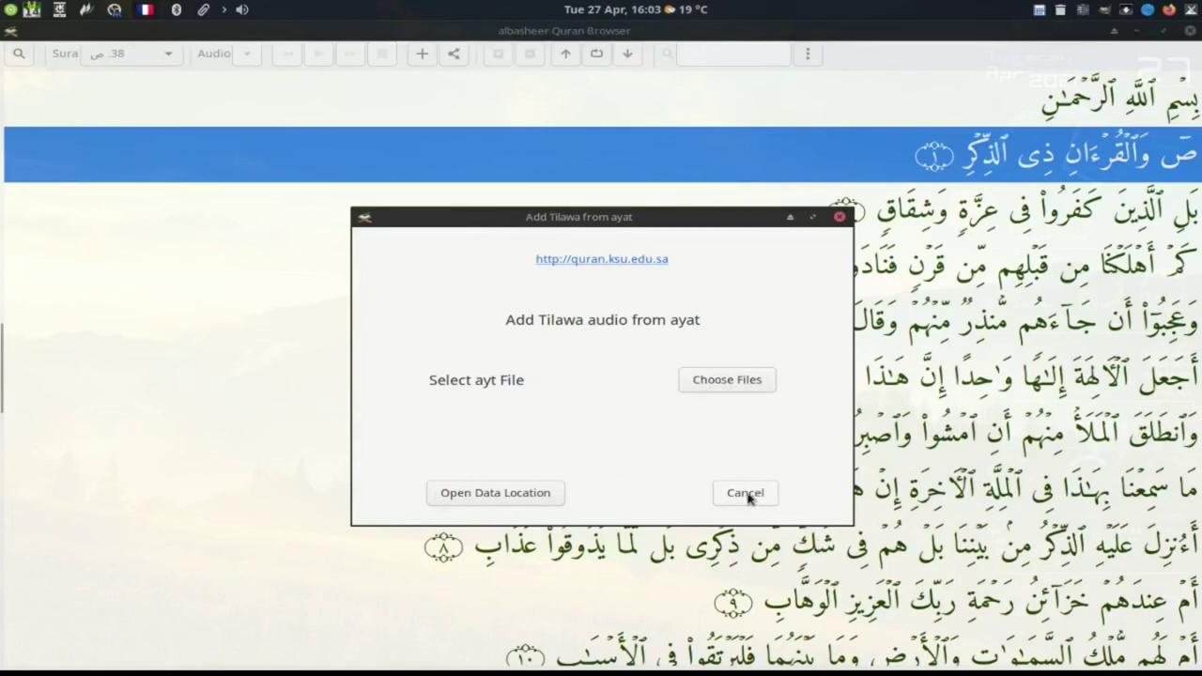
{"action": "left_click", "coordinate": [607, 260]}
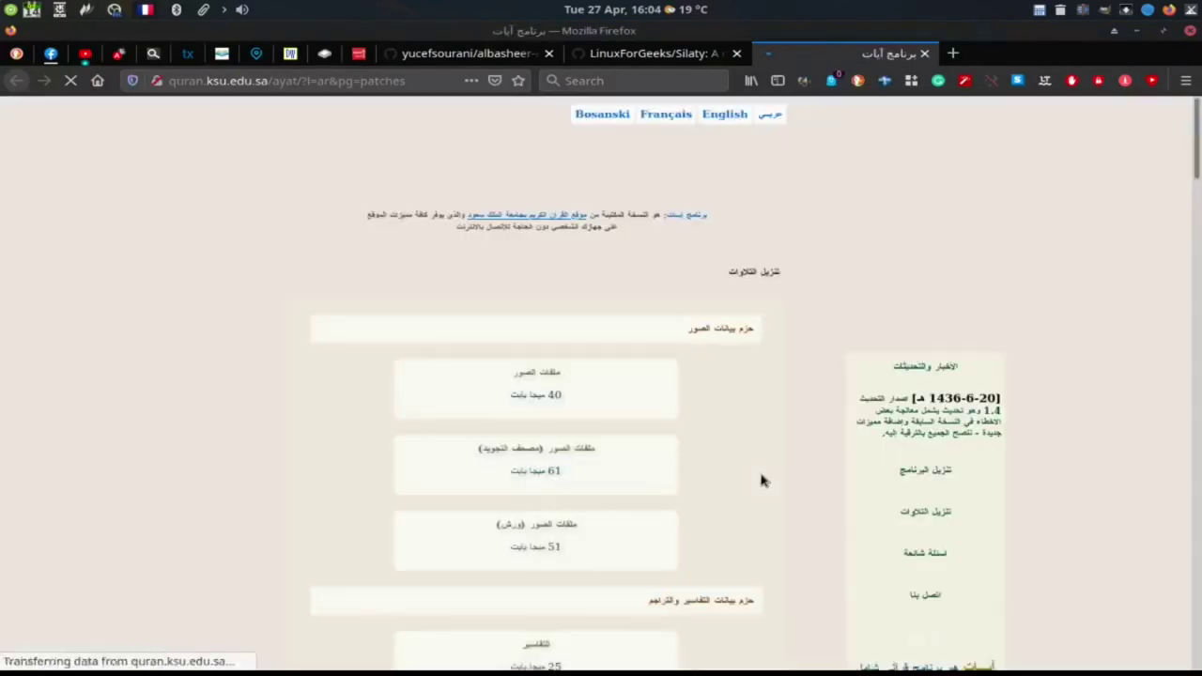
{"action": "scroll", "coordinate": [494, 360], "scroll_direction": "down", "scroll_amount": 3}
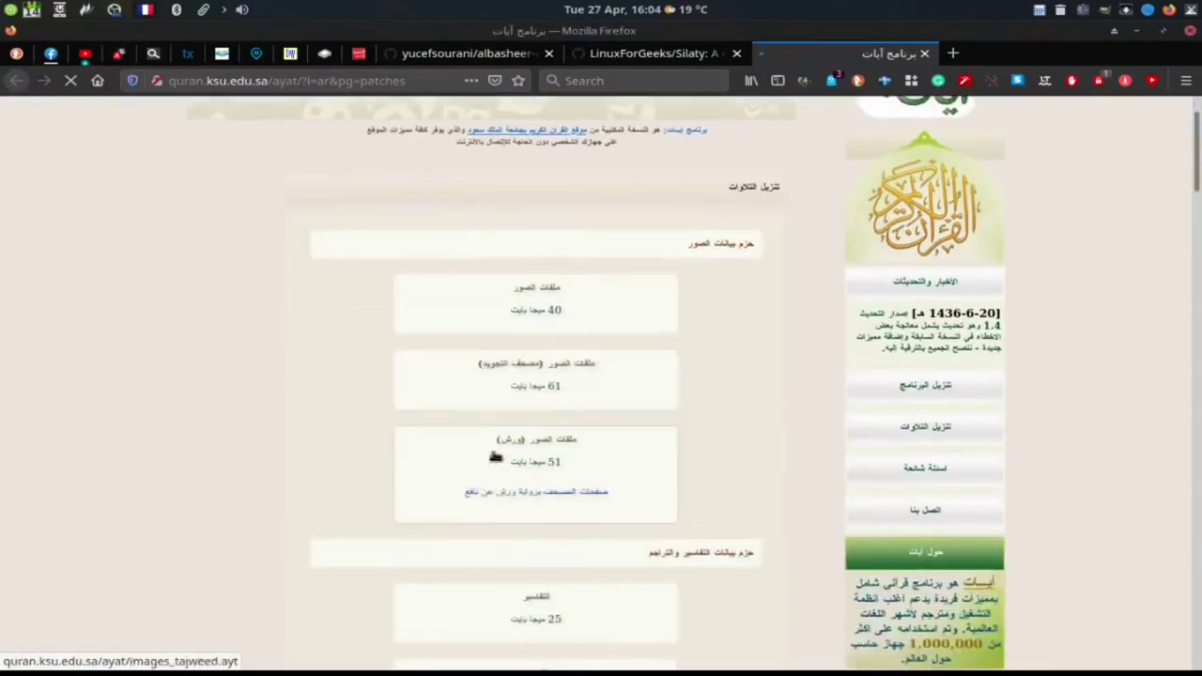
{"action": "scroll", "coordinate": [734, 443], "scroll_direction": "down", "scroll_amount": 1}
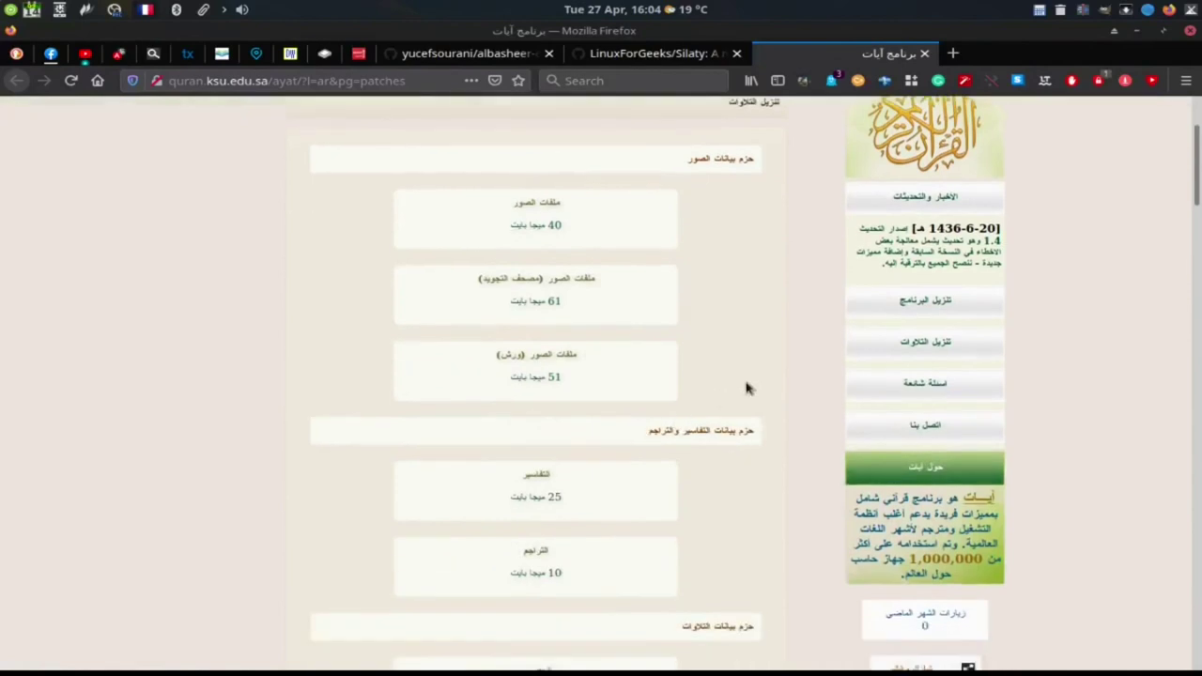
{"action": "scroll", "coordinate": [747, 387], "scroll_direction": "down", "scroll_amount": 6}
{"action": "mouse_move", "coordinate": [534, 222]}
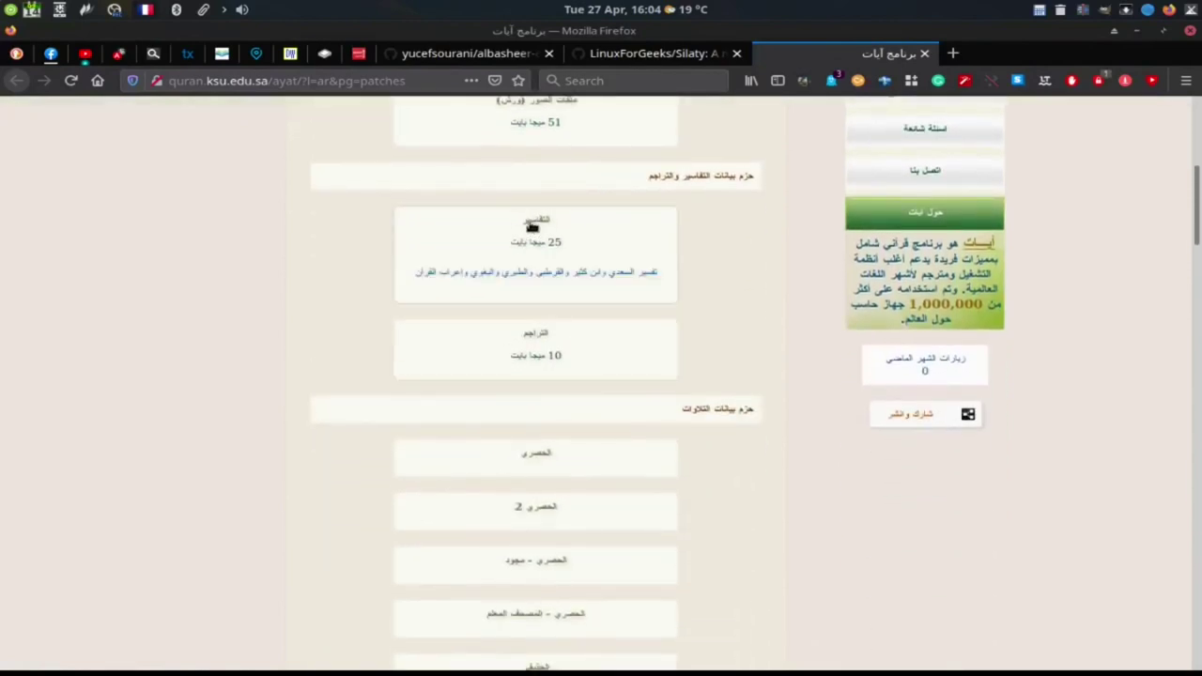
{"action": "mouse_move", "coordinate": [548, 317]}
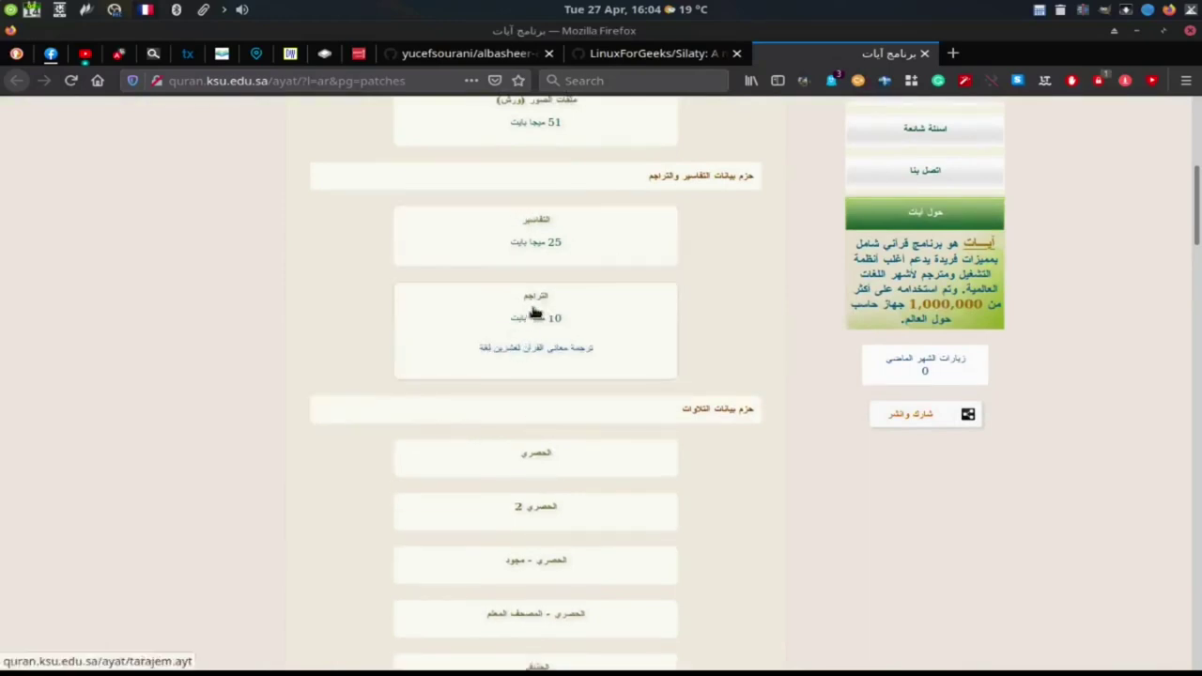
Look over the recitation packages listed further down the quran.ksu.edu.sa page
{"action": "scroll", "coordinate": [730, 532], "scroll_direction": "down", "scroll_amount": 4}
{"action": "mouse_move", "coordinate": [533, 282]}
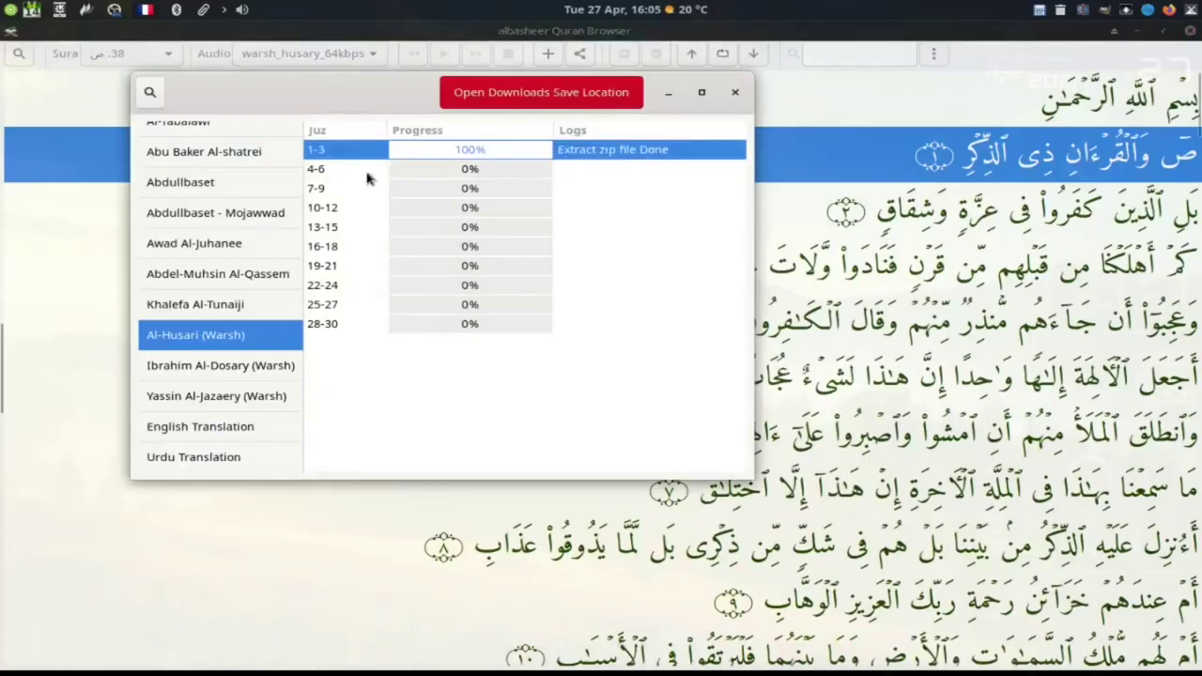
Start downloading the Juz 4-6 recitation of Al-Husari (Warsh) and minimize the downloads window
{"action": "left_click", "coordinate": [354, 175]}
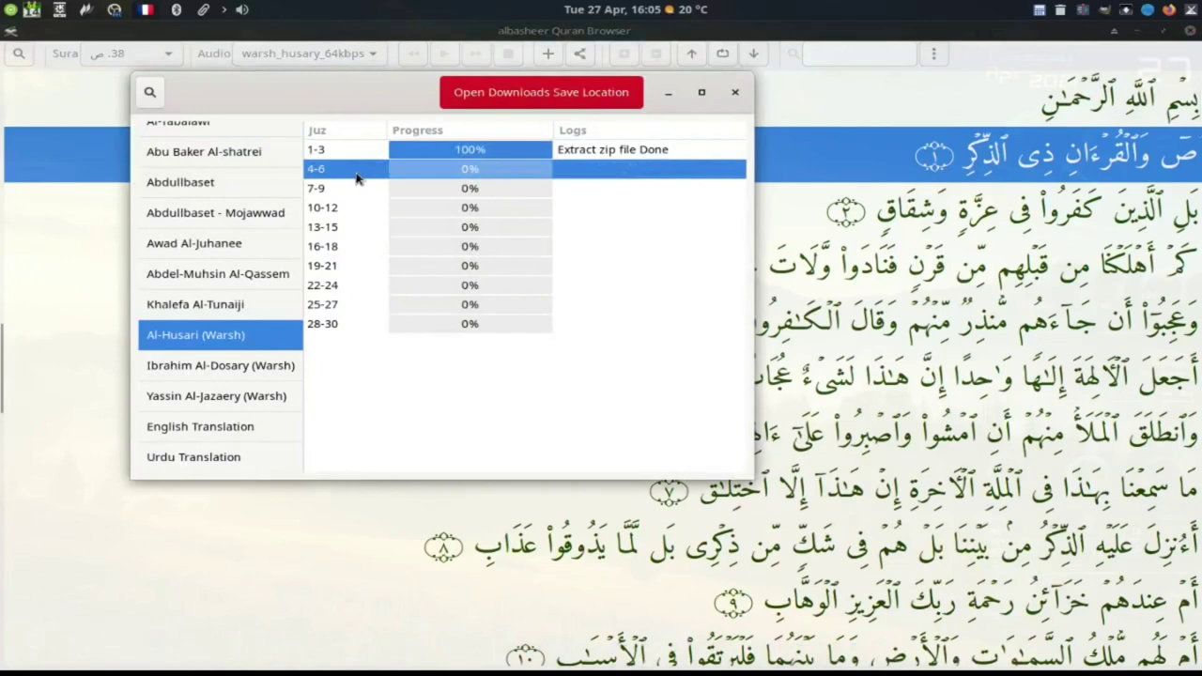
{"action": "right_click", "coordinate": [362, 177]}
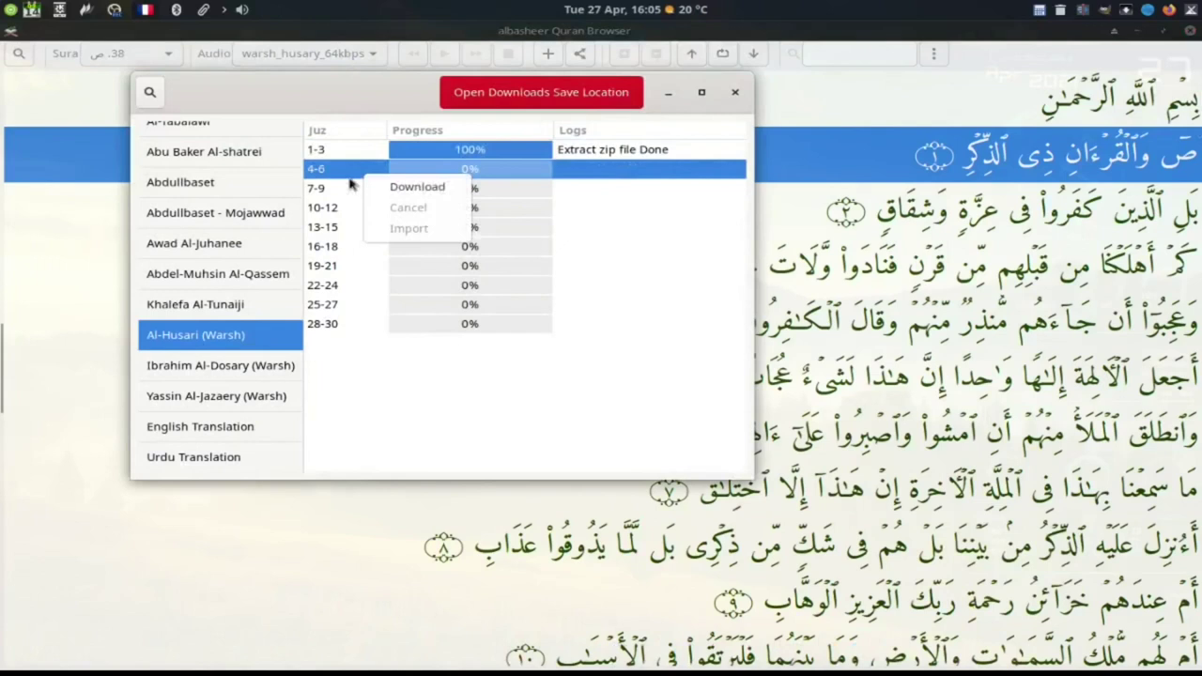
{"action": "left_click", "coordinate": [351, 180]}
{"action": "right_click", "coordinate": [353, 180]}
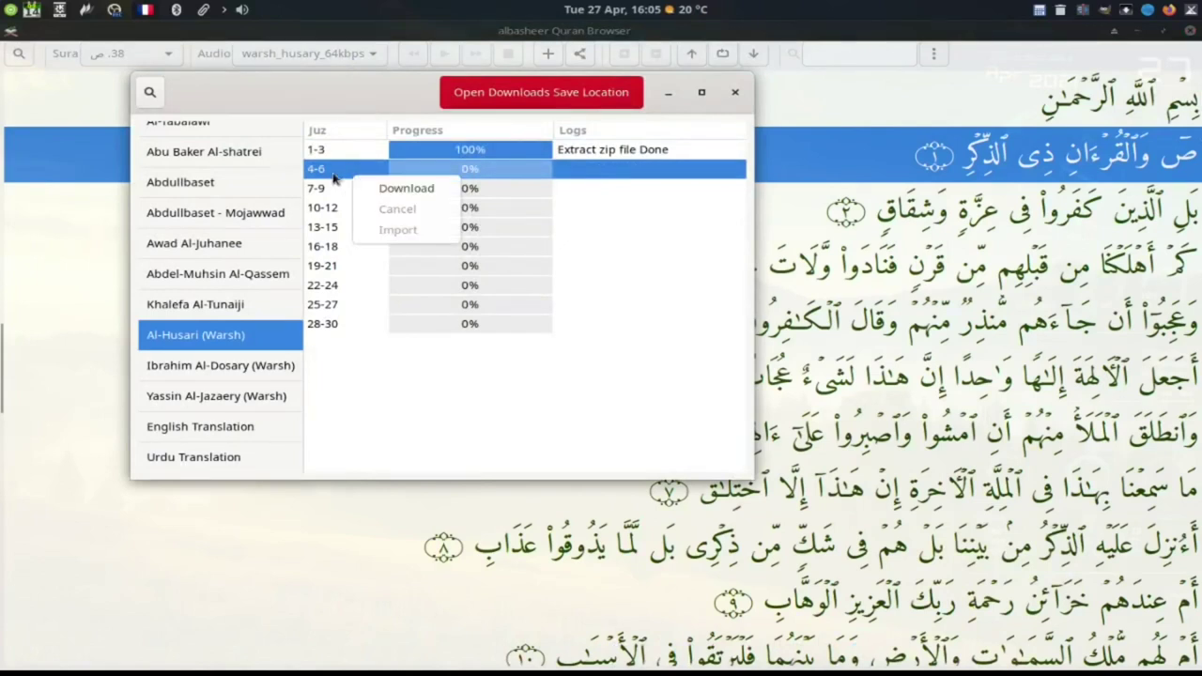
{"action": "left_click", "coordinate": [338, 179]}
{"action": "right_click", "coordinate": [340, 179]}
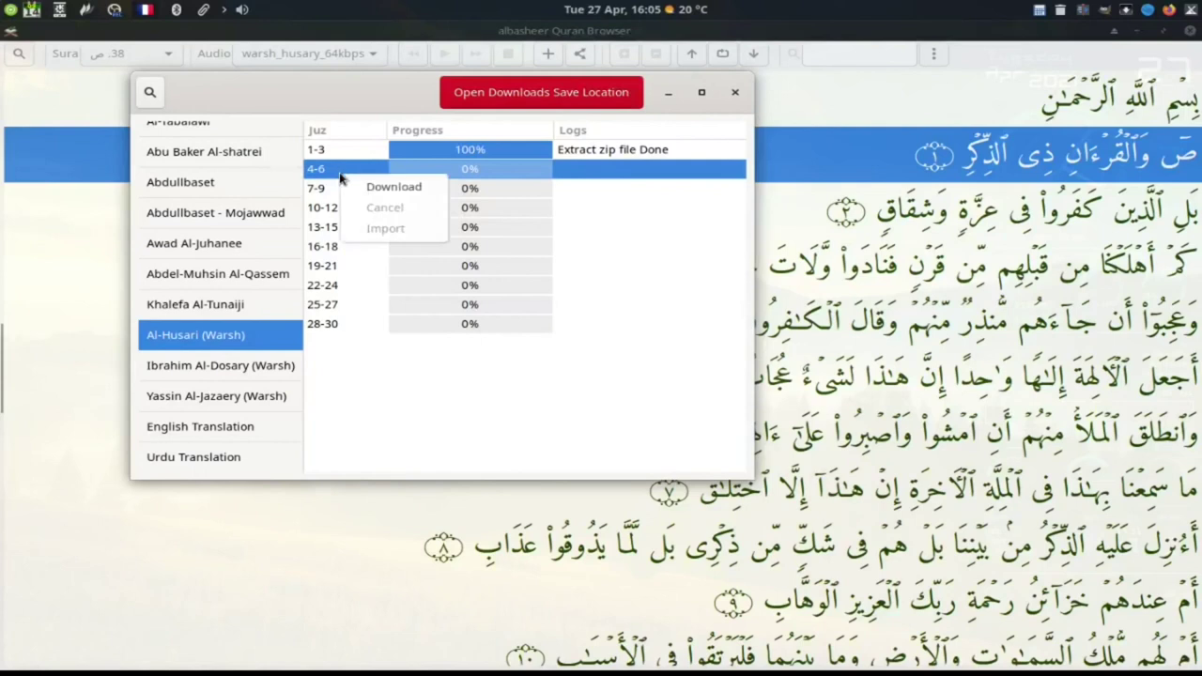
{"action": "left_click", "coordinate": [383, 187]}
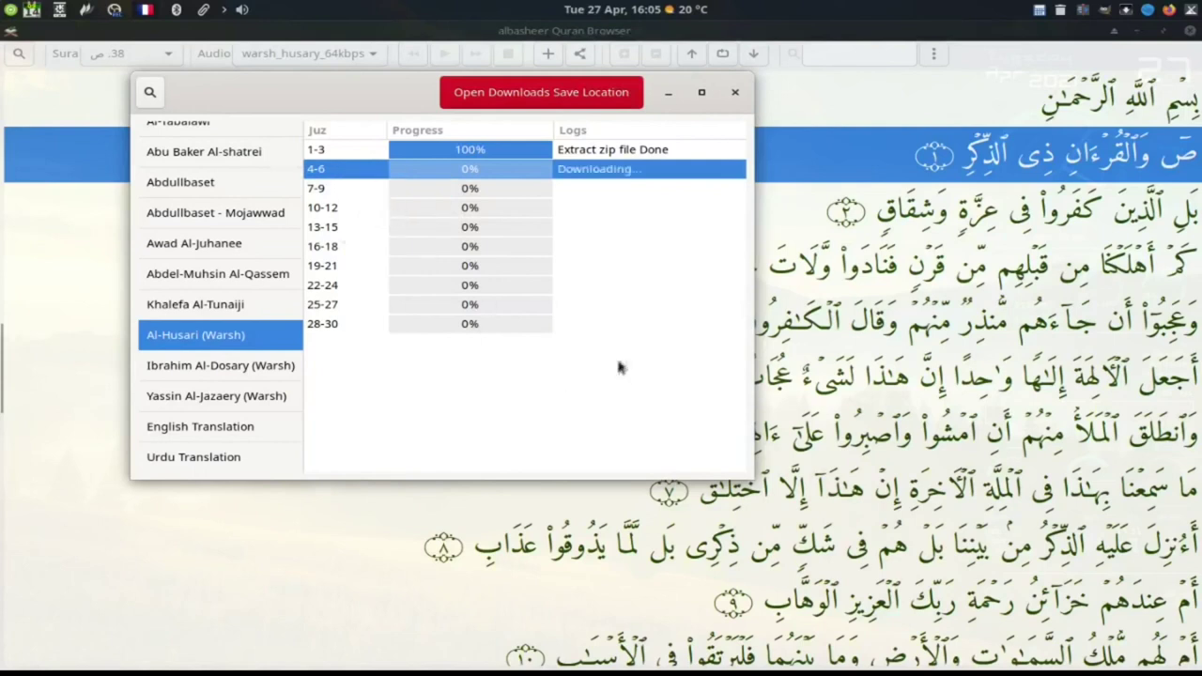
{"action": "left_click", "coordinate": [667, 93]}
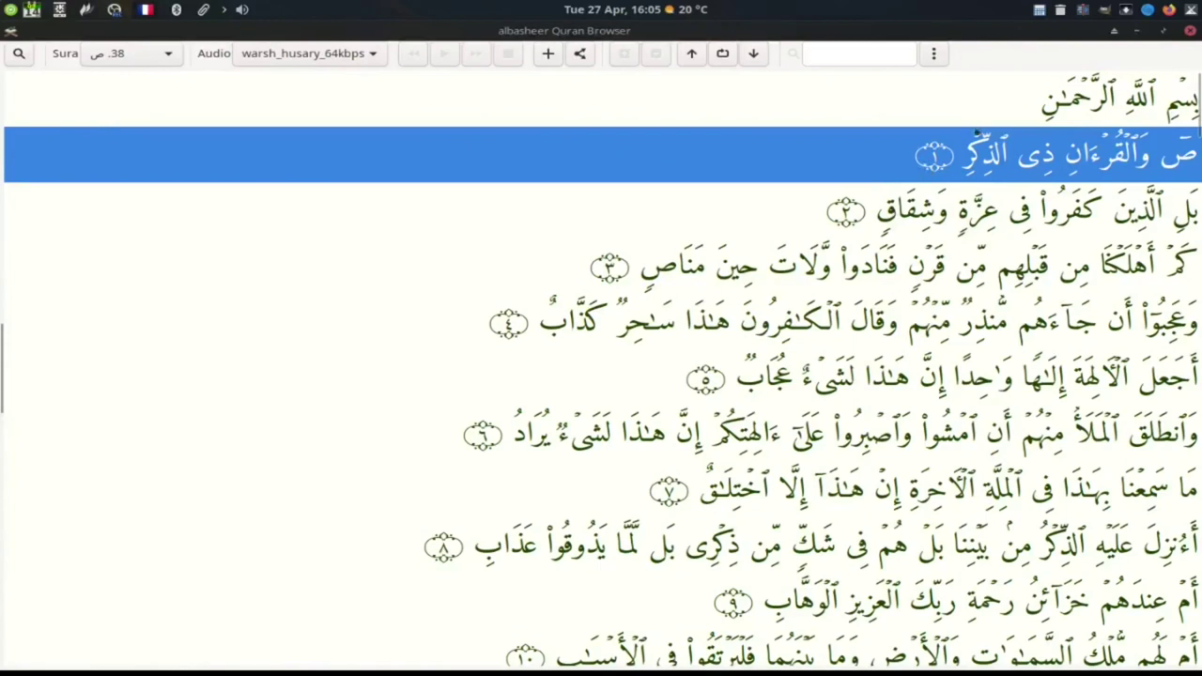
Check the available audio sources and open sura 1, الفاتحة
{"action": "left_click", "coordinate": [317, 57]}
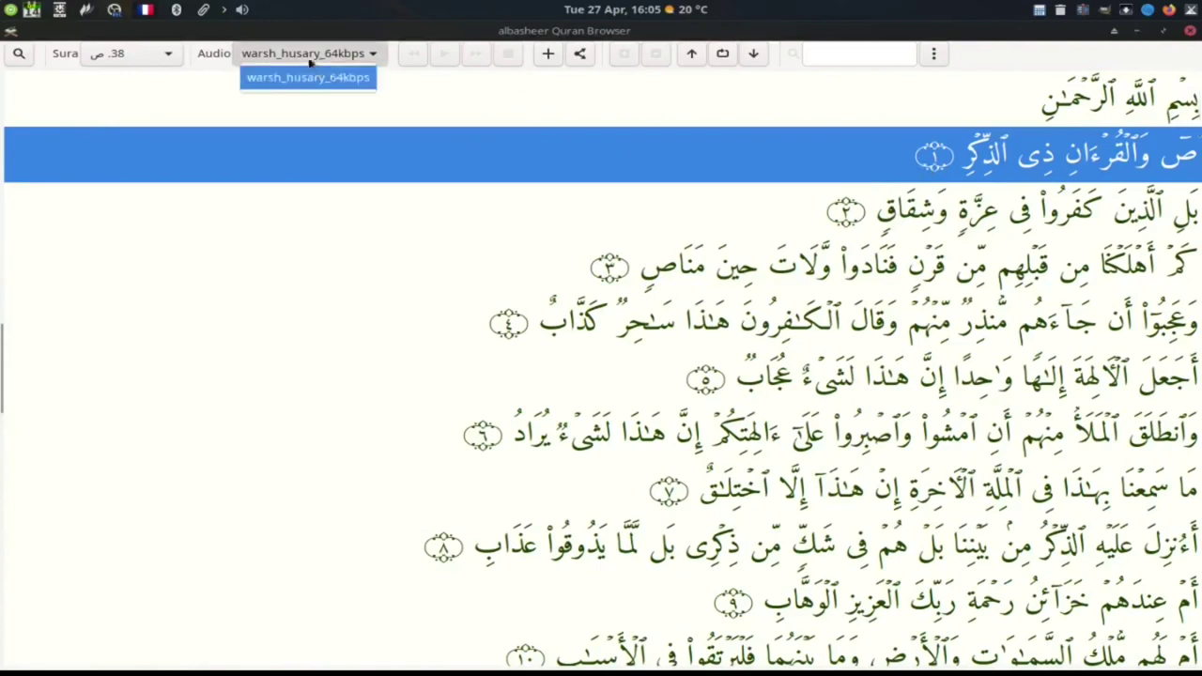
{"action": "left_click", "coordinate": [256, 58]}
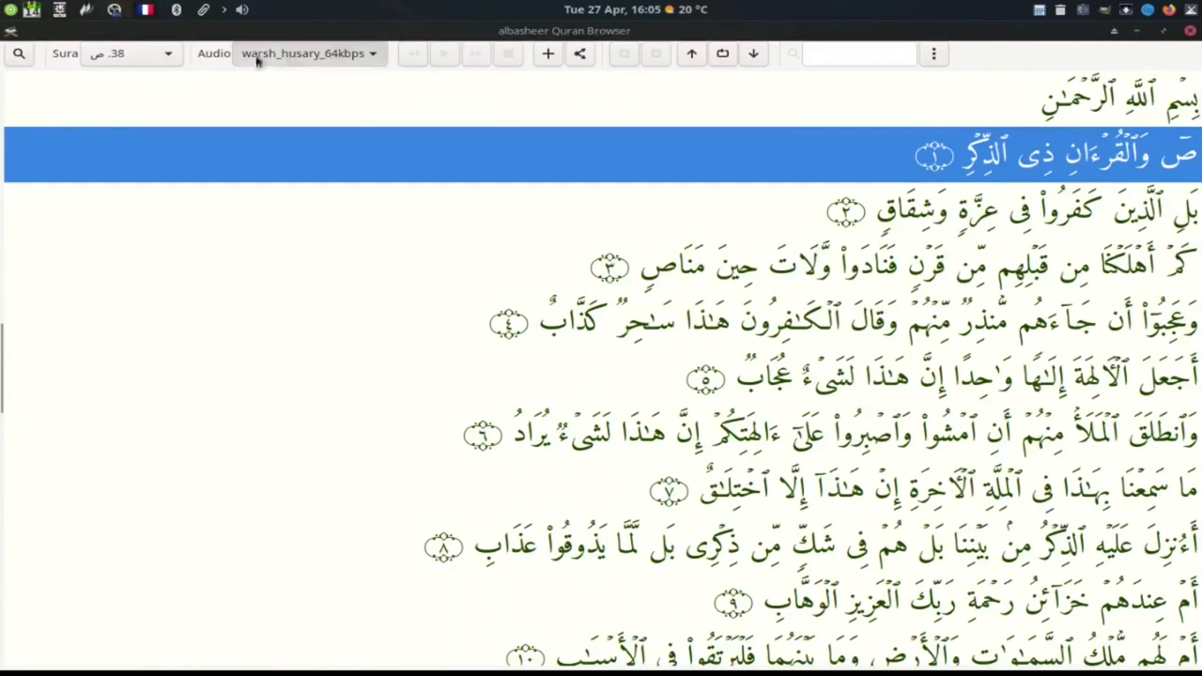
{"action": "left_click", "coordinate": [128, 55]}
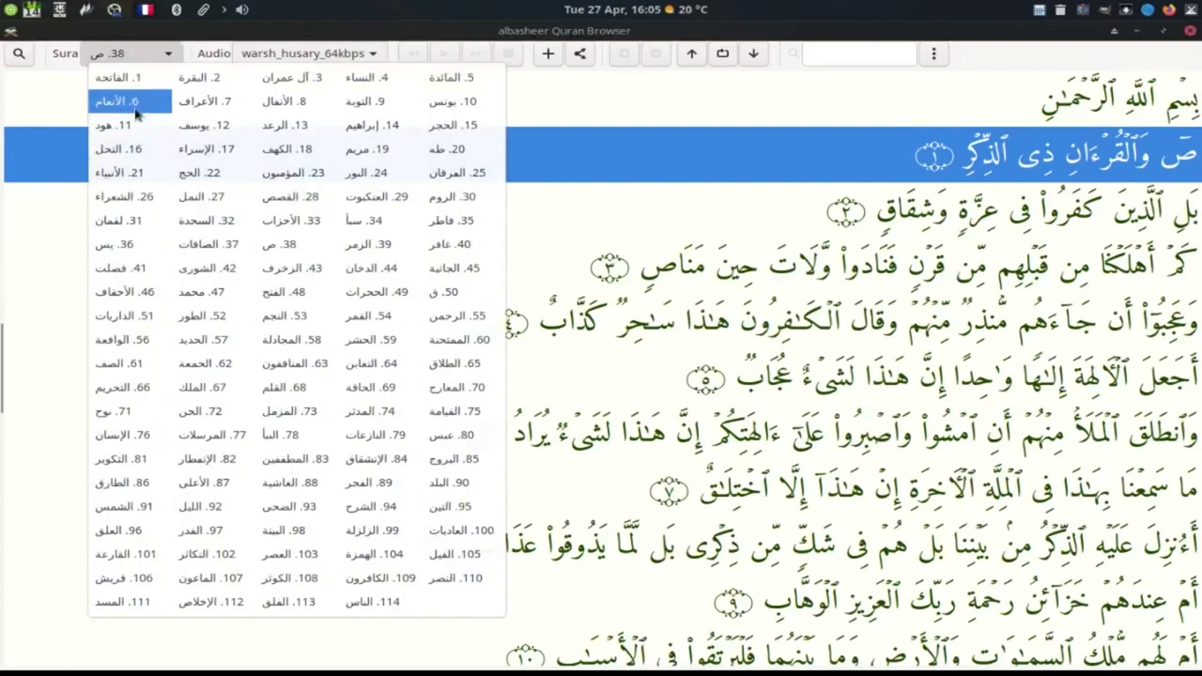
{"action": "left_click", "coordinate": [129, 83]}
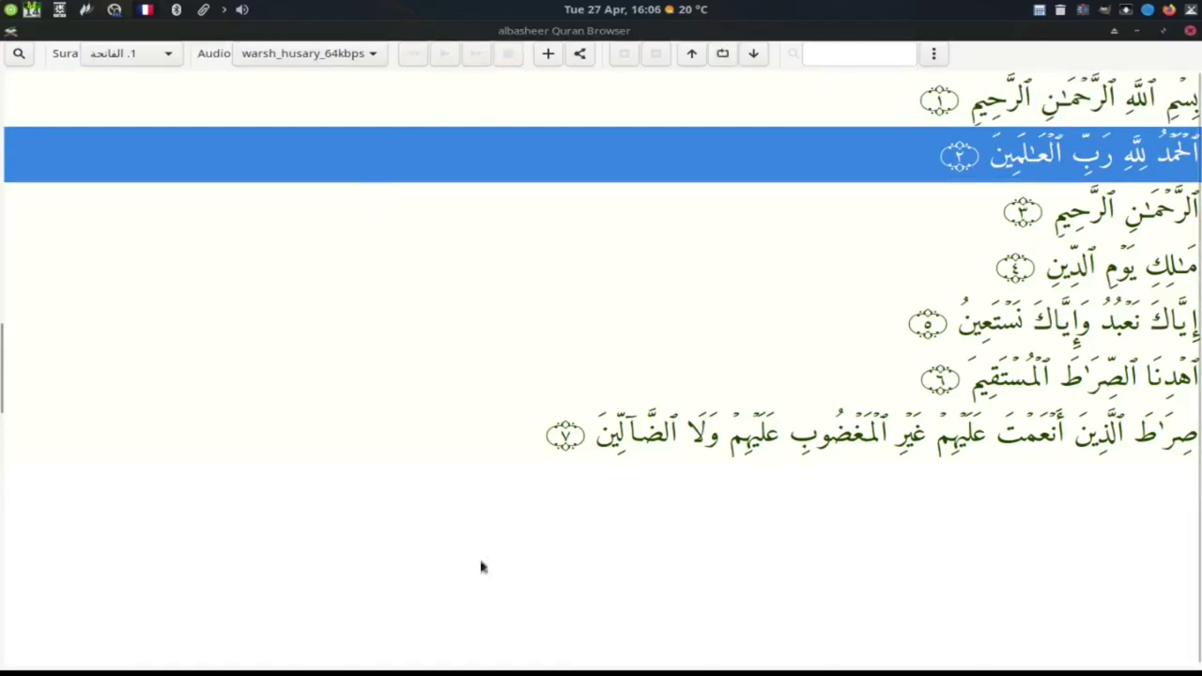
Open Tarajem for verse 2, download the Tarajem package from ayat and dismiss the Add Tarajem dialog
{"action": "right_click", "coordinate": [793, 163]}
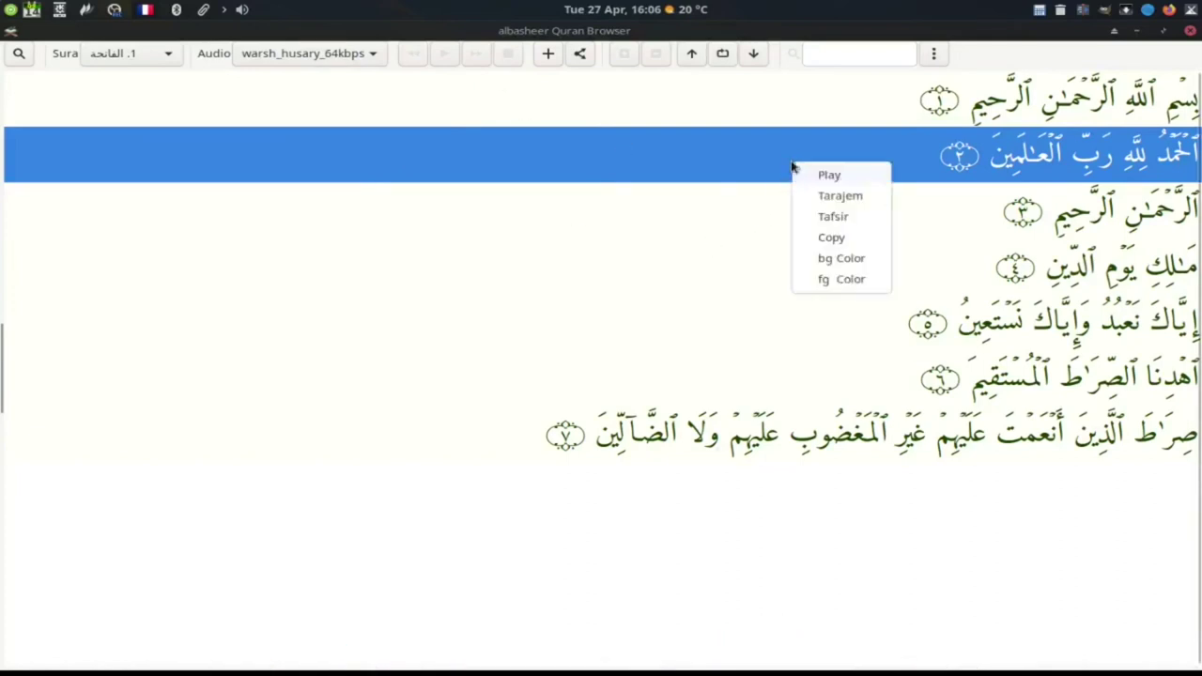
{"action": "left_click", "coordinate": [861, 206]}
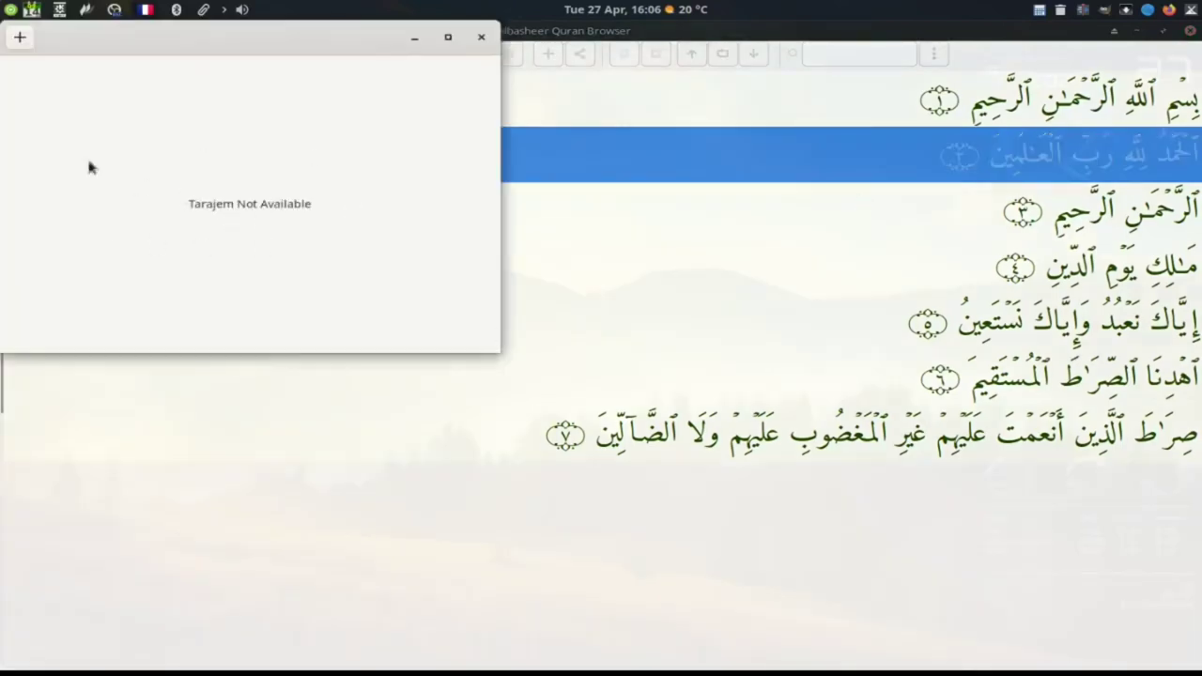
{"action": "left_click", "coordinate": [20, 36]}
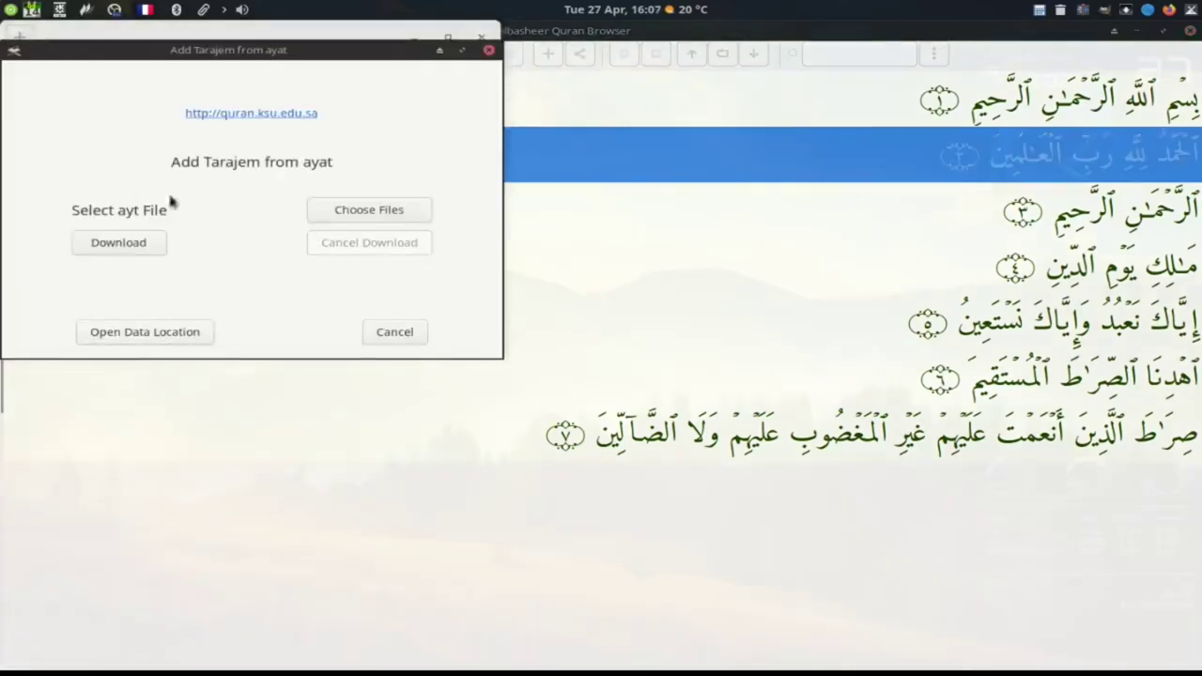
{"action": "left_click", "coordinate": [119, 251]}
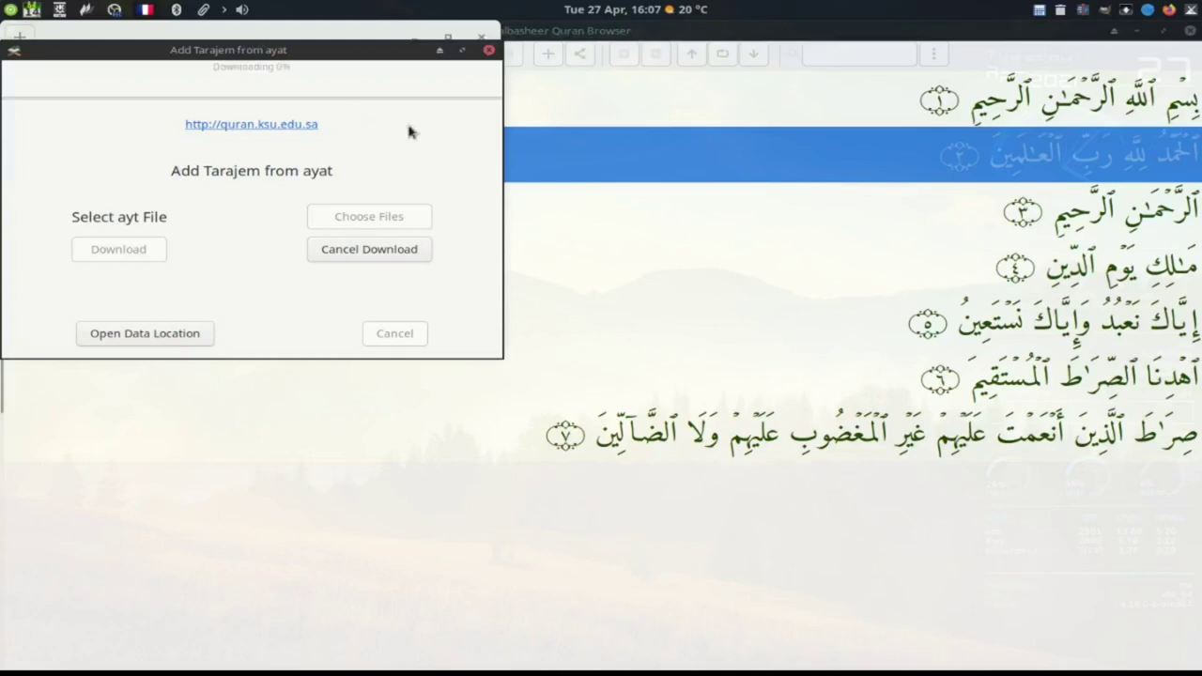
{"action": "left_click_drag", "start_coordinate": [374, 49], "coordinate": [565, 152]}
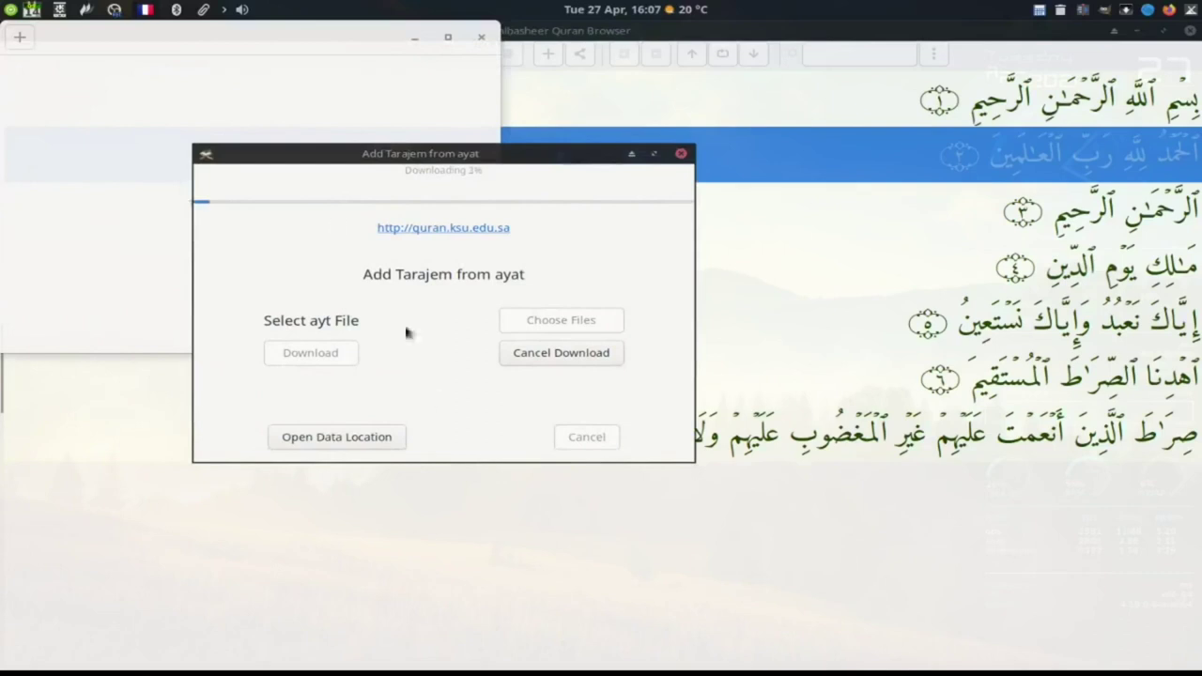
{"action": "left_click_drag", "start_coordinate": [503, 160], "coordinate": [751, 161]}
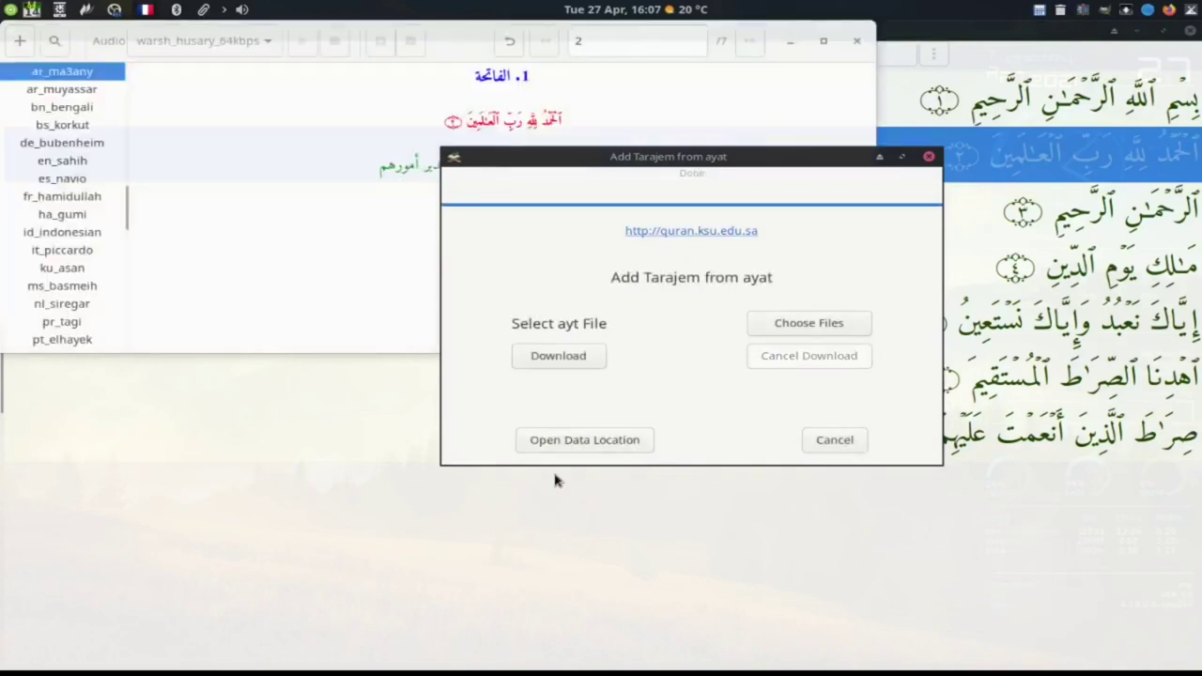
{"action": "left_click", "coordinate": [851, 445]}
Compare verse 2 in ar_muyassar, fr_hamidullah, en_sahih, ru_kuliev, th_thai and ar_ma3any, and close the Tarajem window
{"action": "left_click_drag", "start_coordinate": [430, 68], "coordinate": [672, 176]}
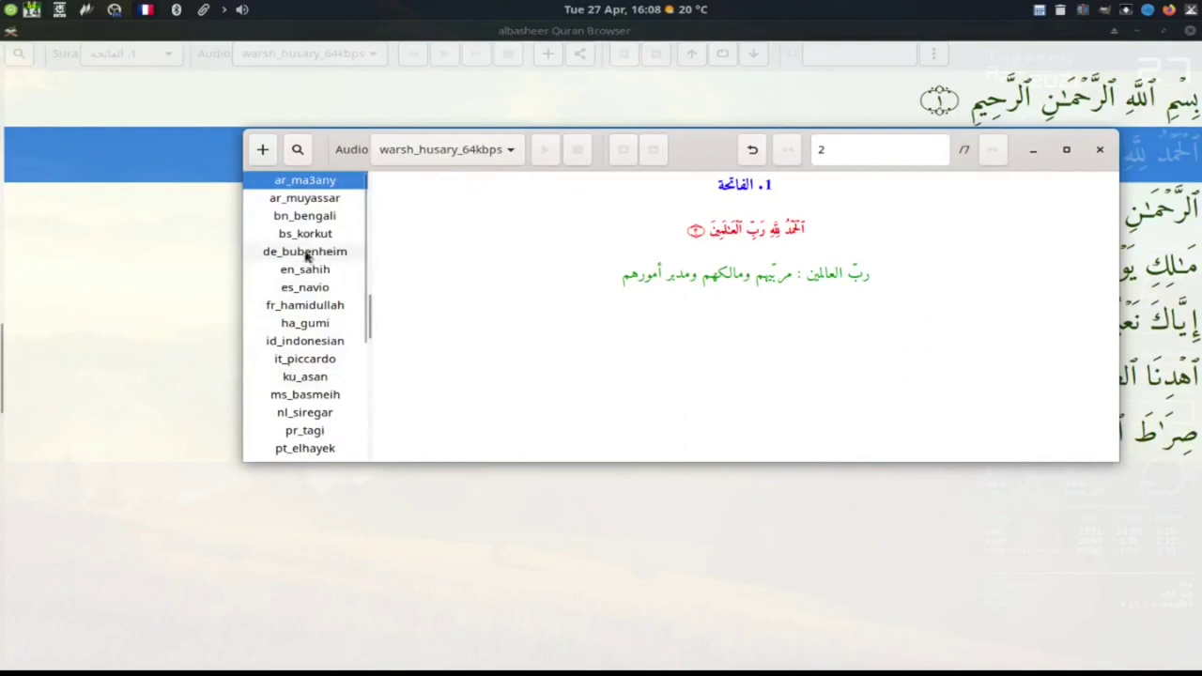
{"action": "left_click", "coordinate": [312, 199]}
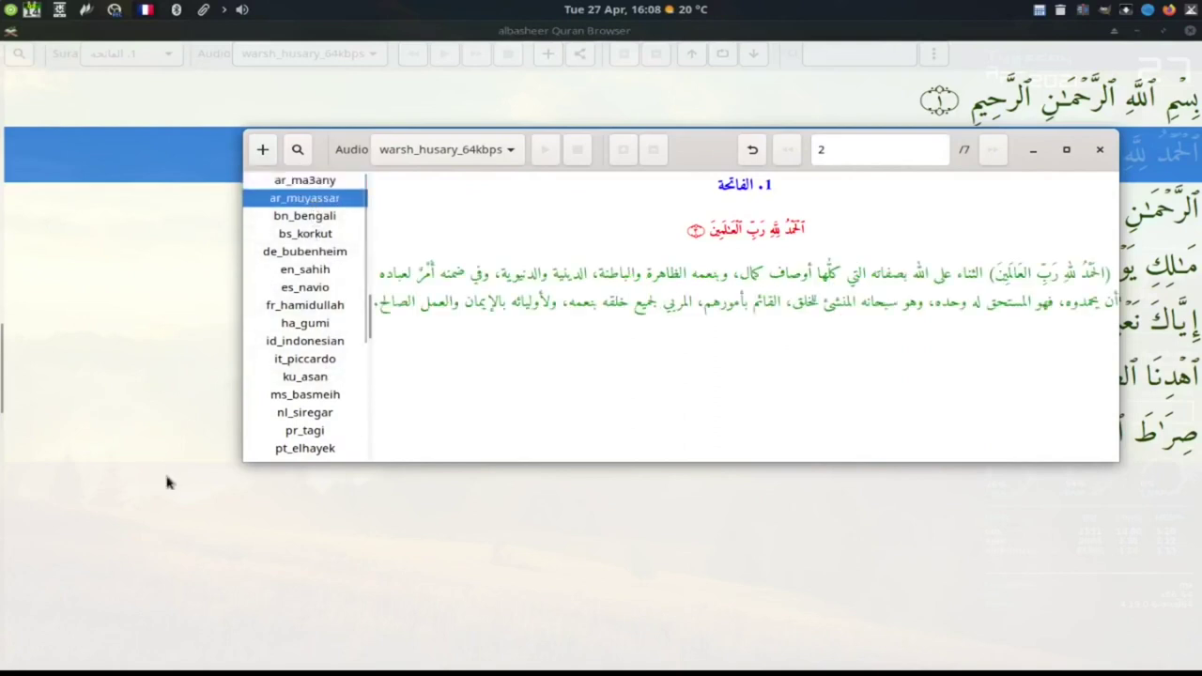
{"action": "left_click", "coordinate": [309, 306]}
{"action": "left_click", "coordinate": [315, 271]}
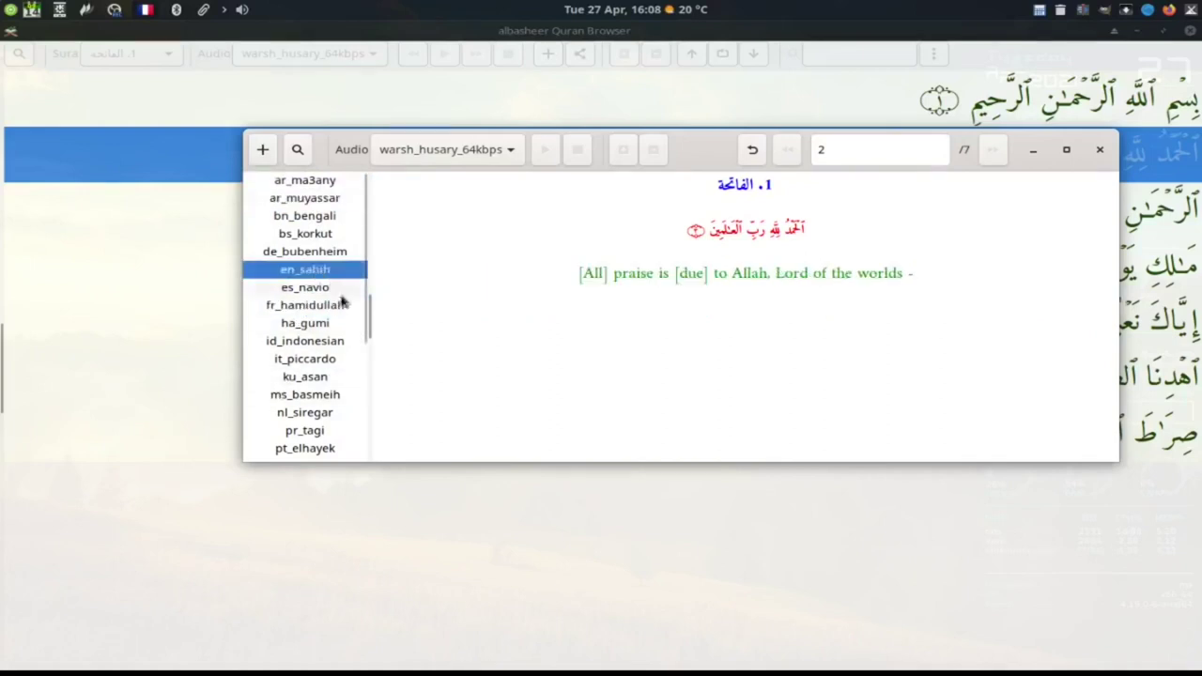
{"action": "scroll", "coordinate": [335, 357], "scroll_direction": "down", "scroll_amount": 3}
{"action": "left_click", "coordinate": [330, 346]}
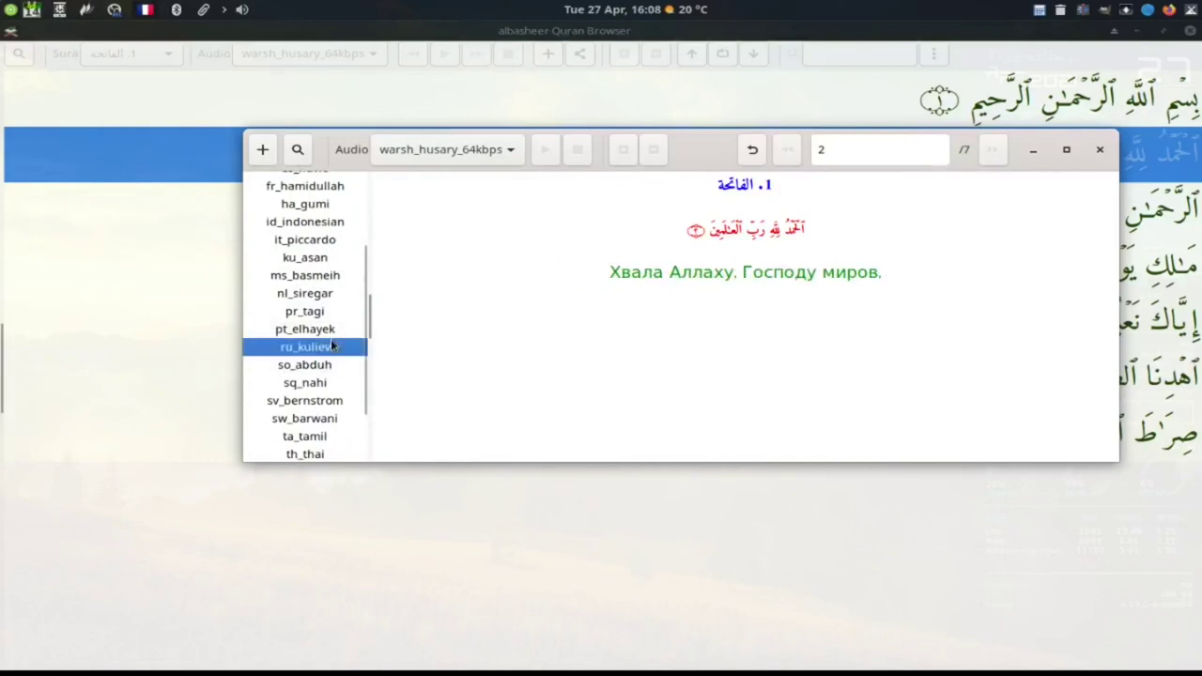
{"action": "scroll", "coordinate": [328, 395], "scroll_direction": "down", "scroll_amount": 2}
{"action": "left_click", "coordinate": [323, 383]}
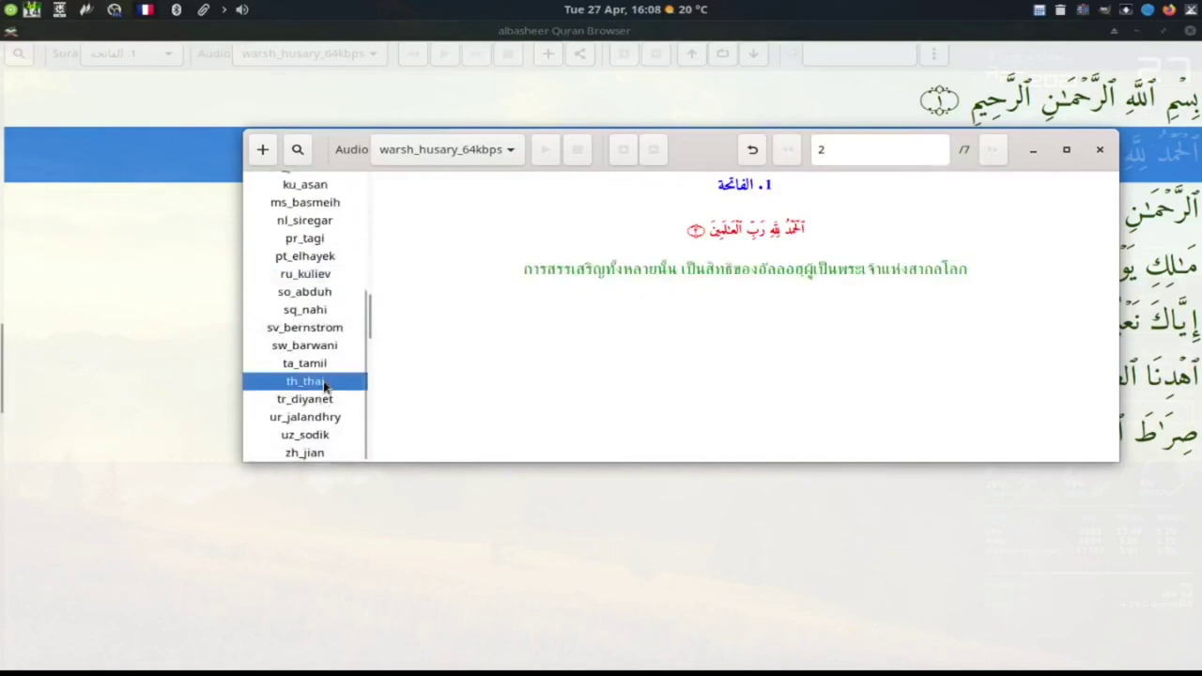
{"action": "scroll", "coordinate": [314, 338], "scroll_direction": "up", "scroll_amount": 5}
{"action": "left_click", "coordinate": [331, 184]}
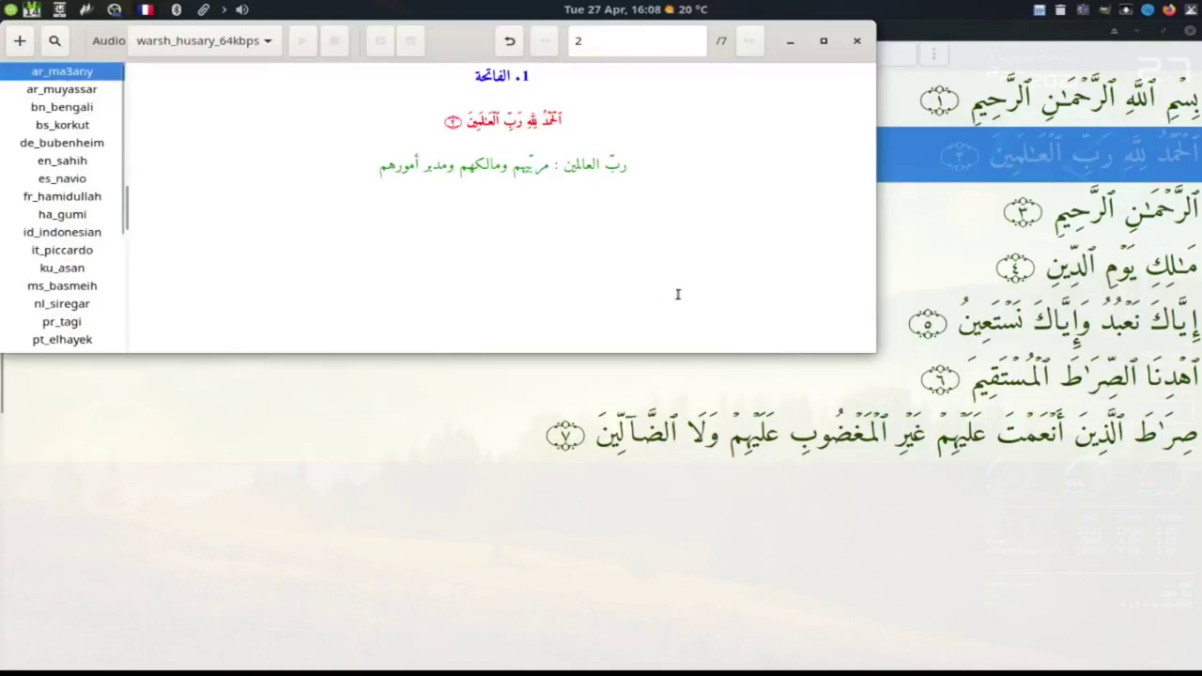
{"action": "left_click", "coordinate": [857, 41]}
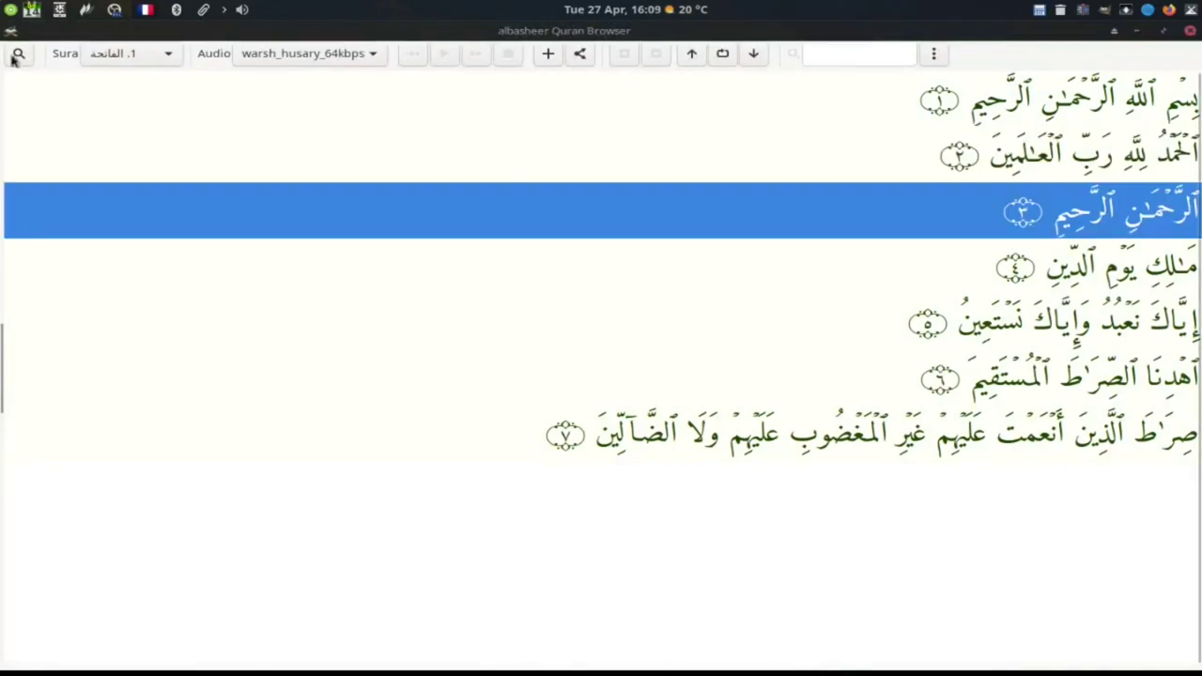
Open sura 6, الأنعام, select verse 4 and close the Quran browser, saving the current Sura/Aya
{"action": "left_click", "coordinate": [157, 55]}
{"action": "left_click", "coordinate": [120, 100]}
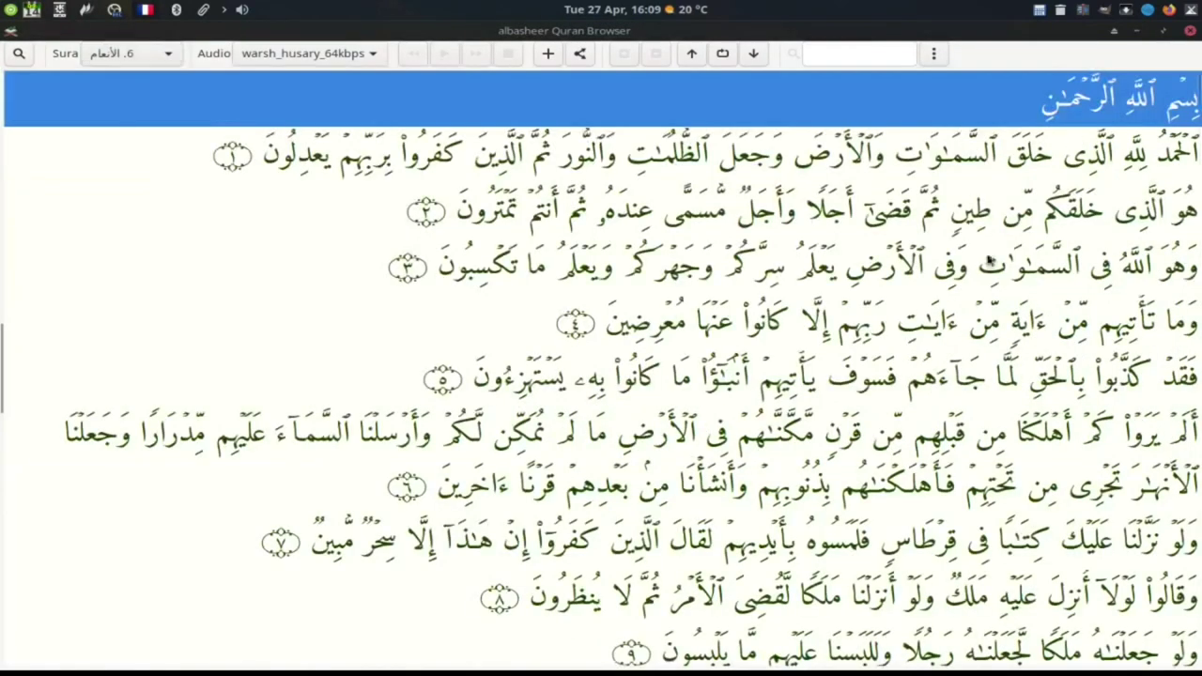
{"action": "left_click", "coordinate": [946, 327]}
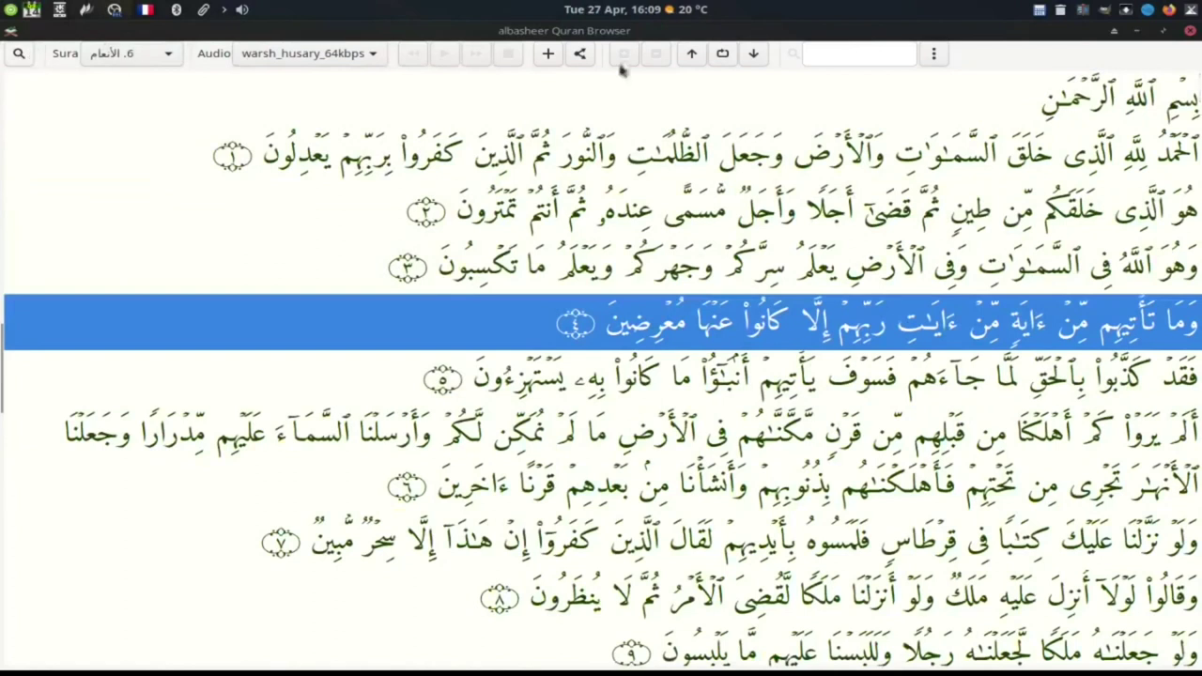
{"action": "left_click", "coordinate": [1190, 31]}
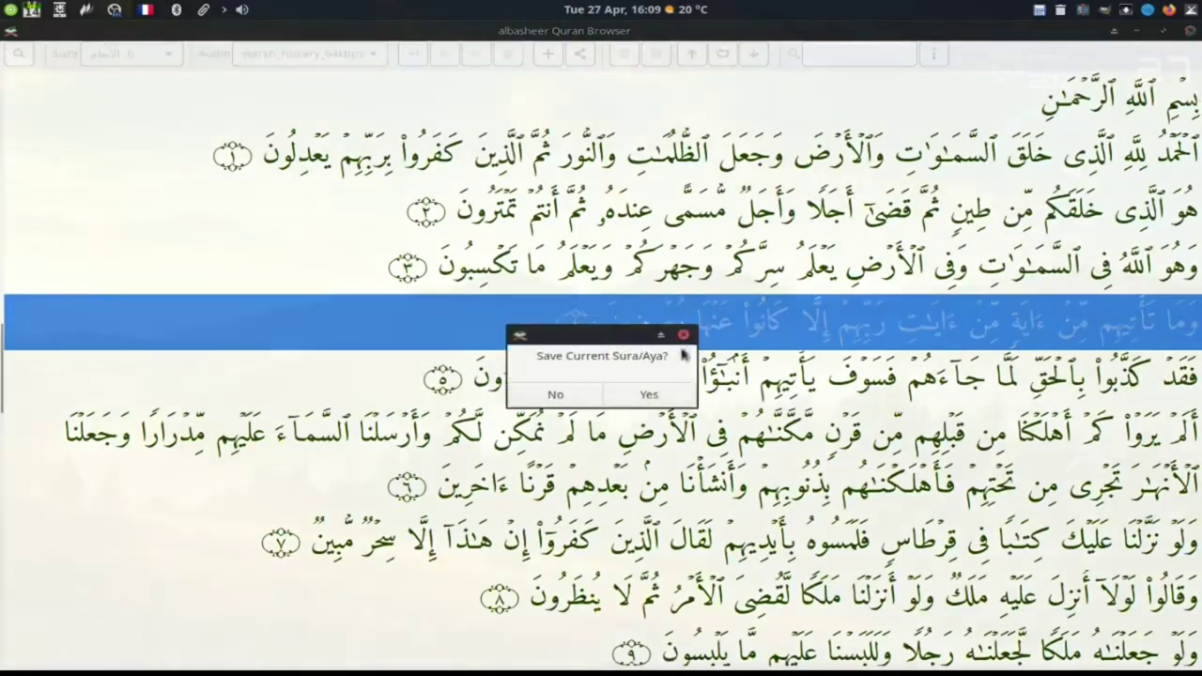
{"action": "left_click_drag", "start_coordinate": [592, 340], "coordinate": [576, 224]}
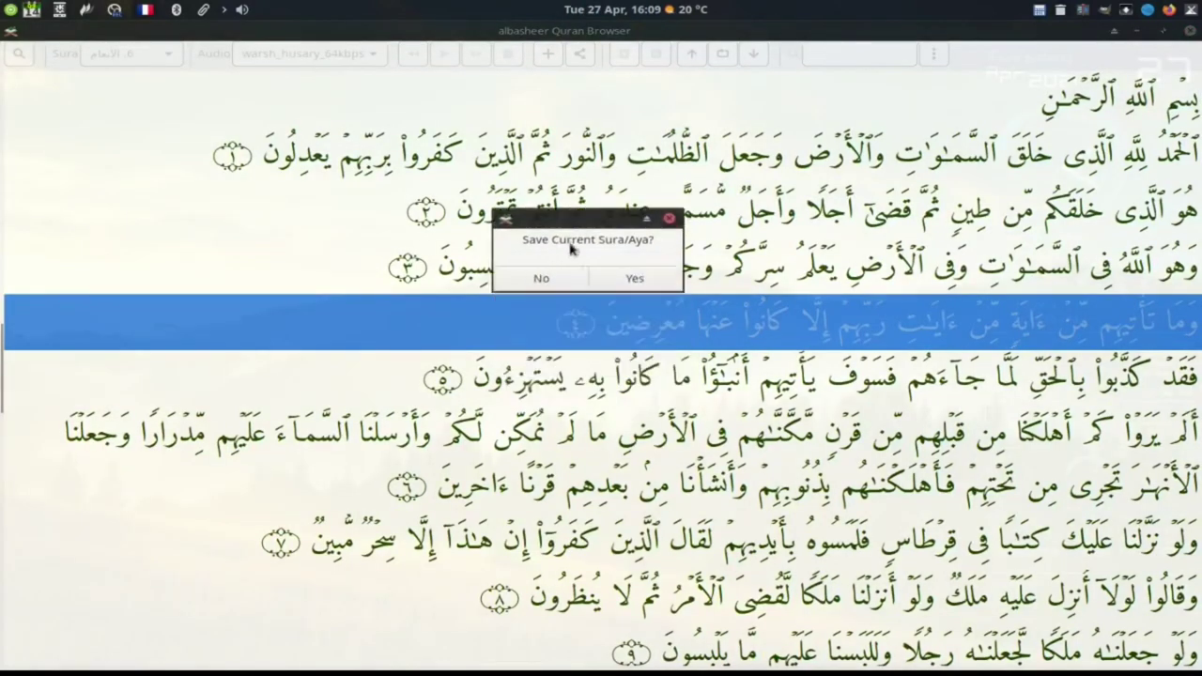
{"action": "left_click", "coordinate": [642, 281]}
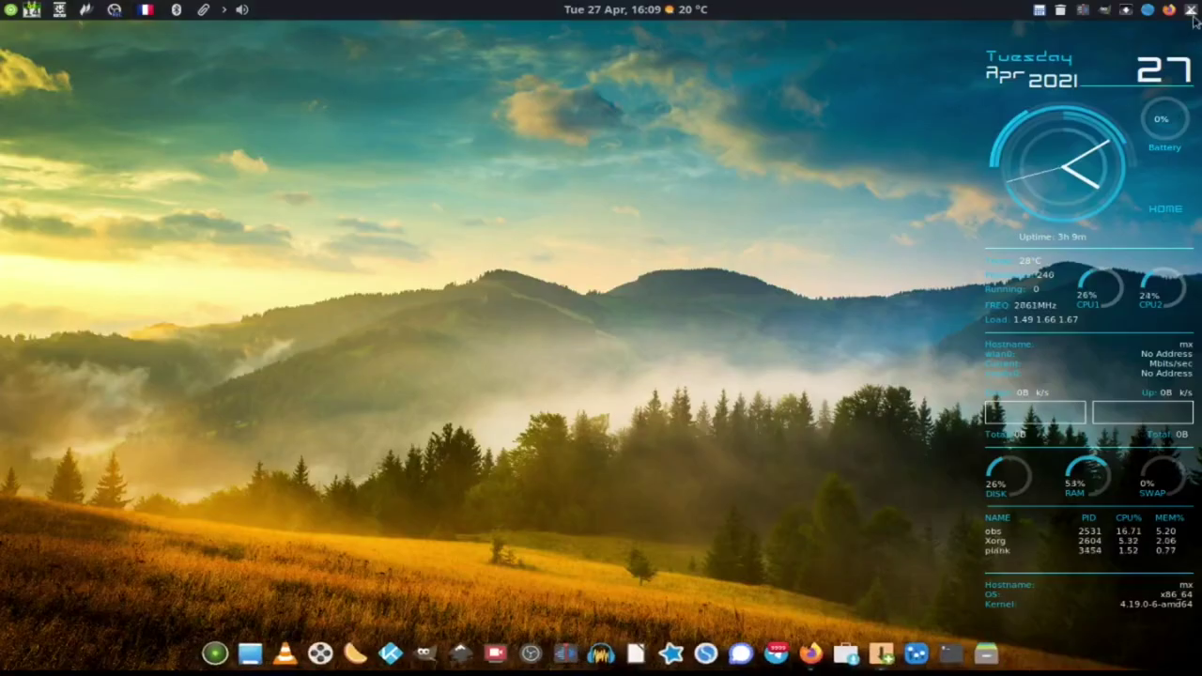
Relaunch Albasheer Quran Browser from the recently used applications
{"action": "left_click", "coordinate": [1188, 11]}
{"action": "left_click", "coordinate": [1073, 84]}
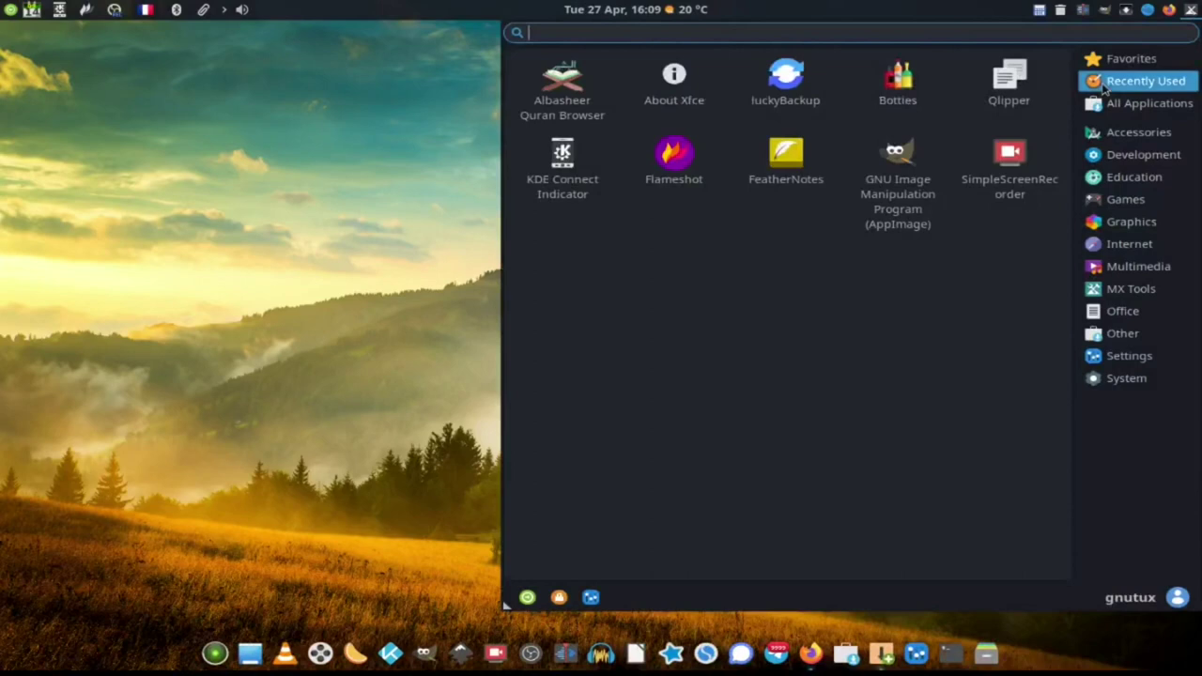
{"action": "left_click", "coordinate": [576, 113]}
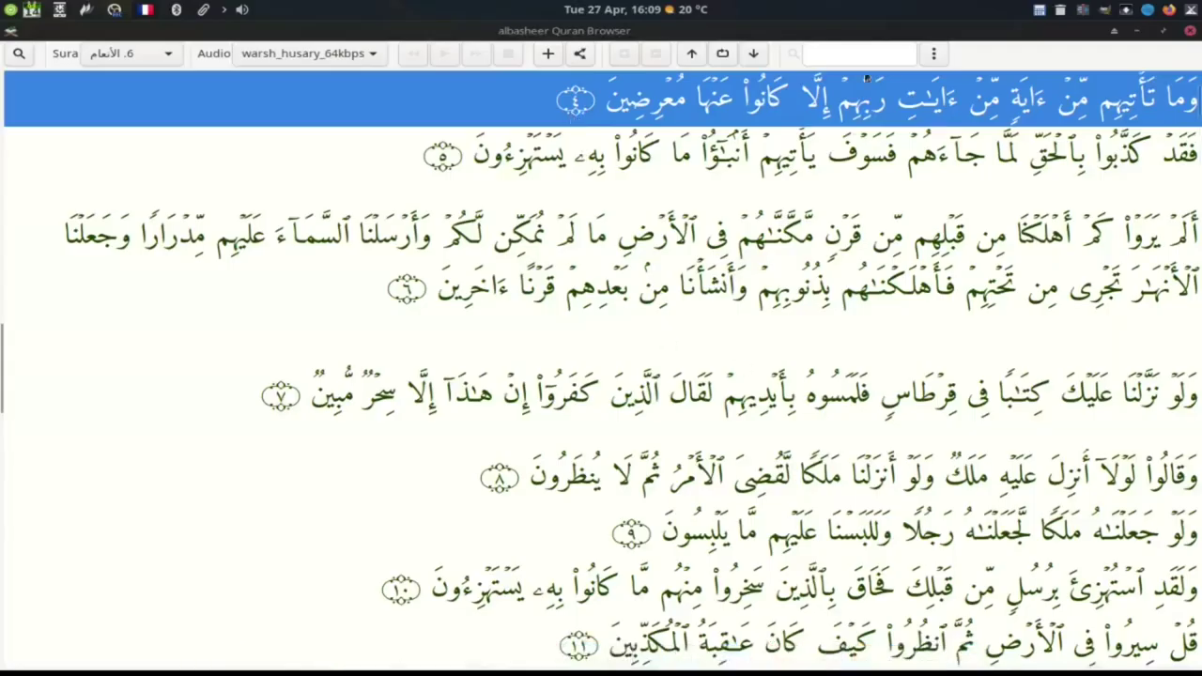
Review the main window's keyboard shortcuts, close the list and turn on Dark Mode
{"action": "left_click", "coordinate": [932, 54]}
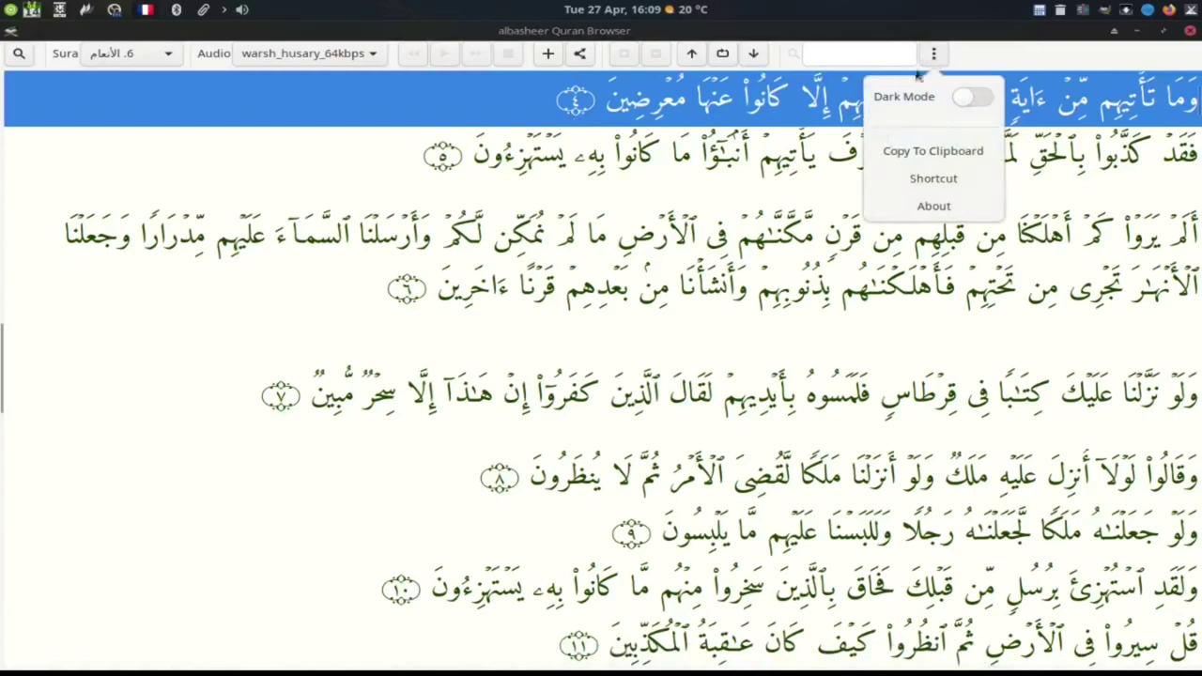
{"action": "left_click", "coordinate": [906, 178]}
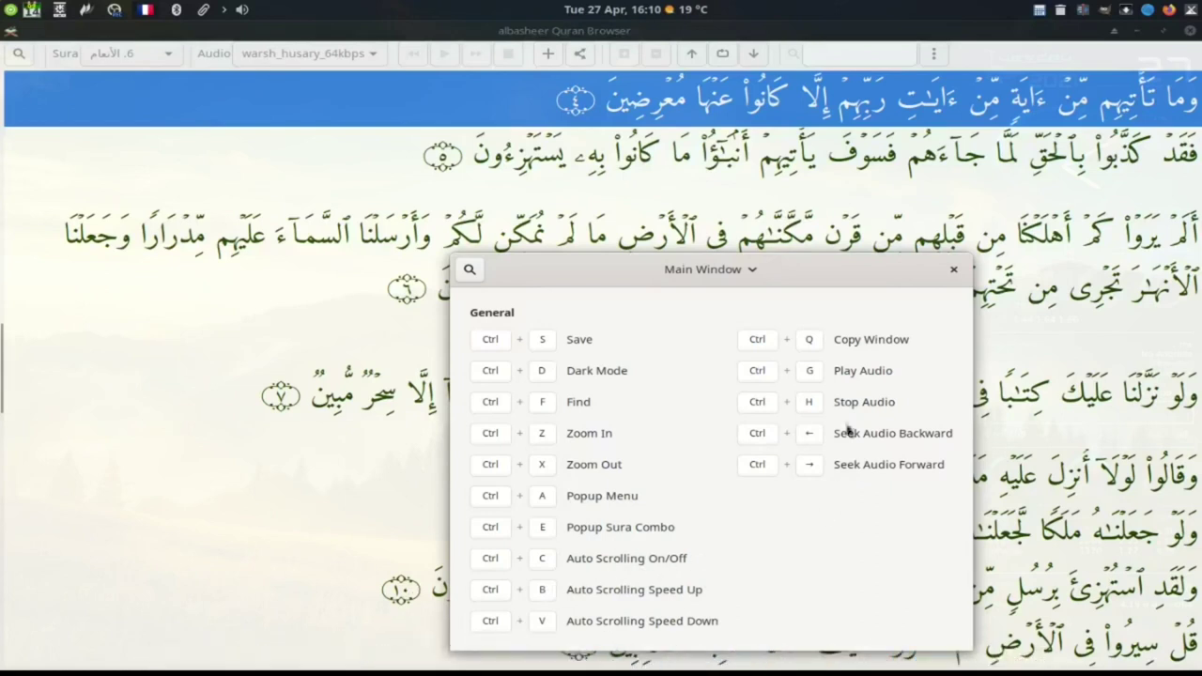
{"action": "left_click", "coordinate": [953, 268]}
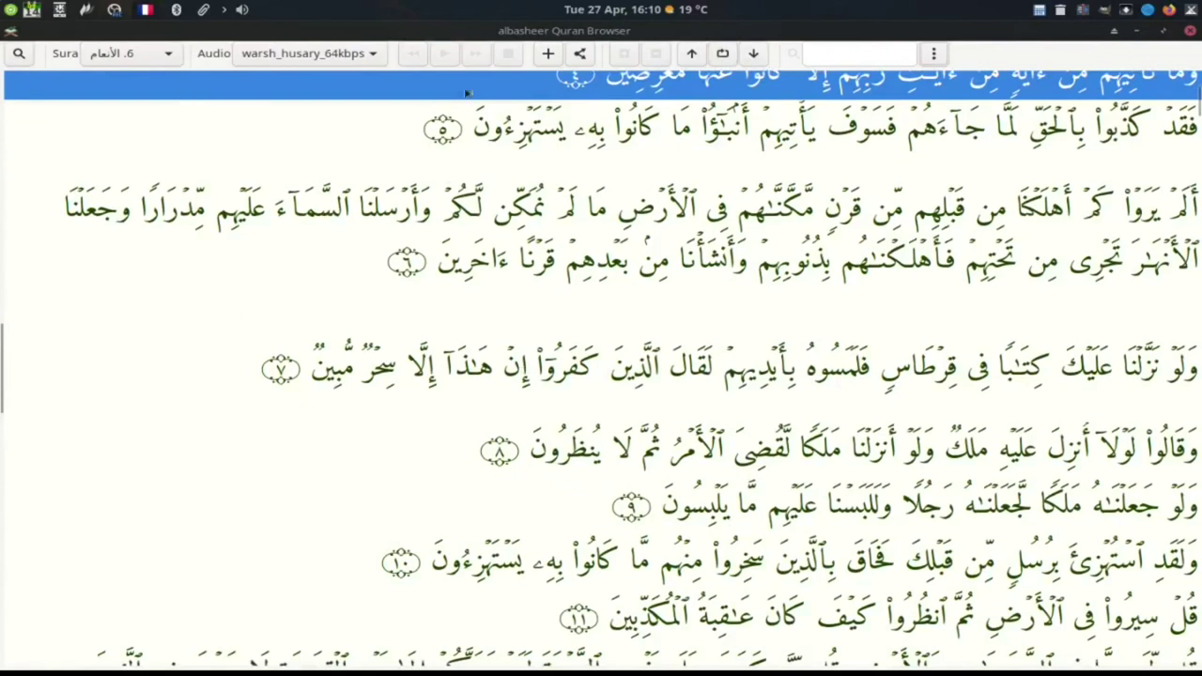
{"action": "left_click", "coordinate": [934, 55]}
{"action": "left_click", "coordinate": [957, 101]}
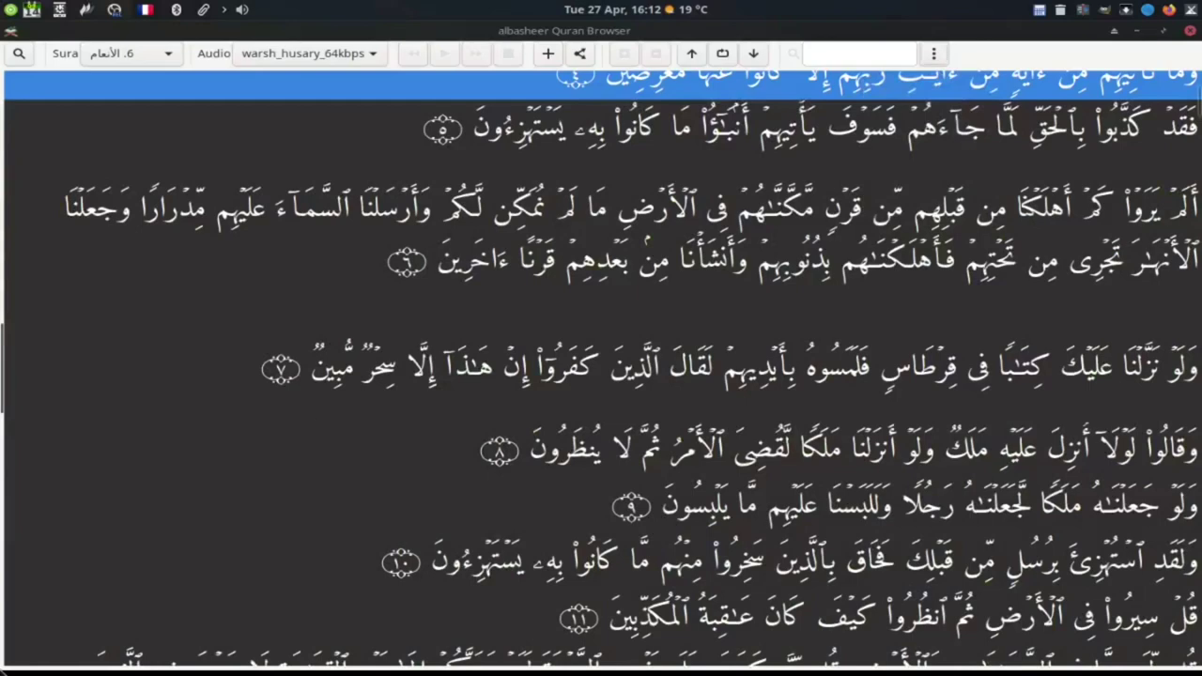
Look through the verses of sura 6, الأنعام, displayed in Dark Mode
{"action": "scroll", "coordinate": [395, 413], "scroll_direction": "up", "scroll_amount": 3}
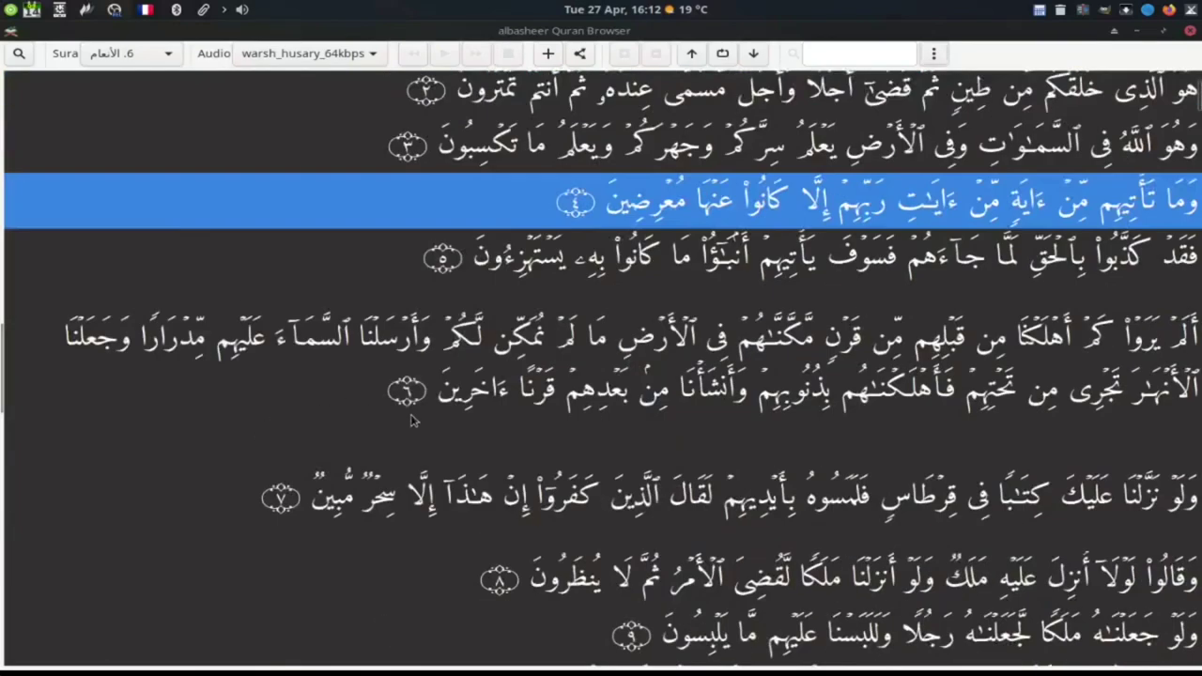
{"action": "scroll", "coordinate": [411, 419], "scroll_direction": "down", "scroll_amount": 4}
{"action": "scroll", "coordinate": [410, 420], "scroll_direction": "up", "scroll_amount": 3}
{"action": "scroll", "coordinate": [418, 418], "scroll_direction": "down", "scroll_amount": 12}
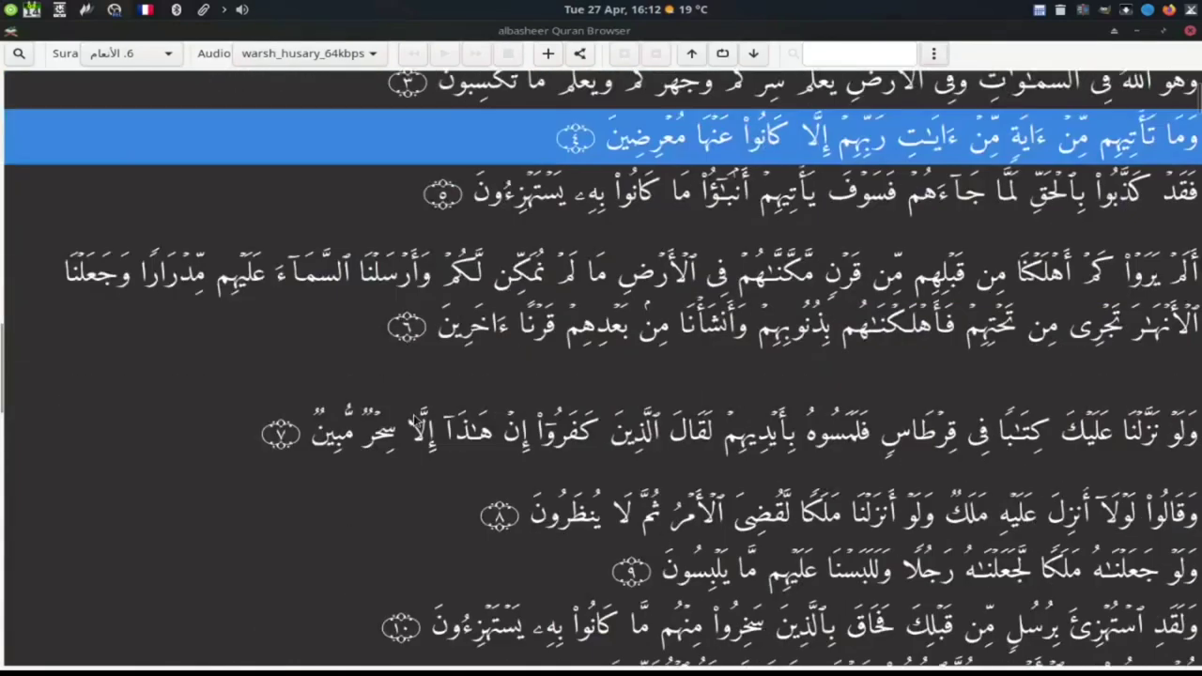
{"action": "scroll", "coordinate": [423, 415], "scroll_direction": "down", "scroll_amount": 4}
{"action": "scroll", "coordinate": [427, 408], "scroll_direction": "up", "scroll_amount": 9}
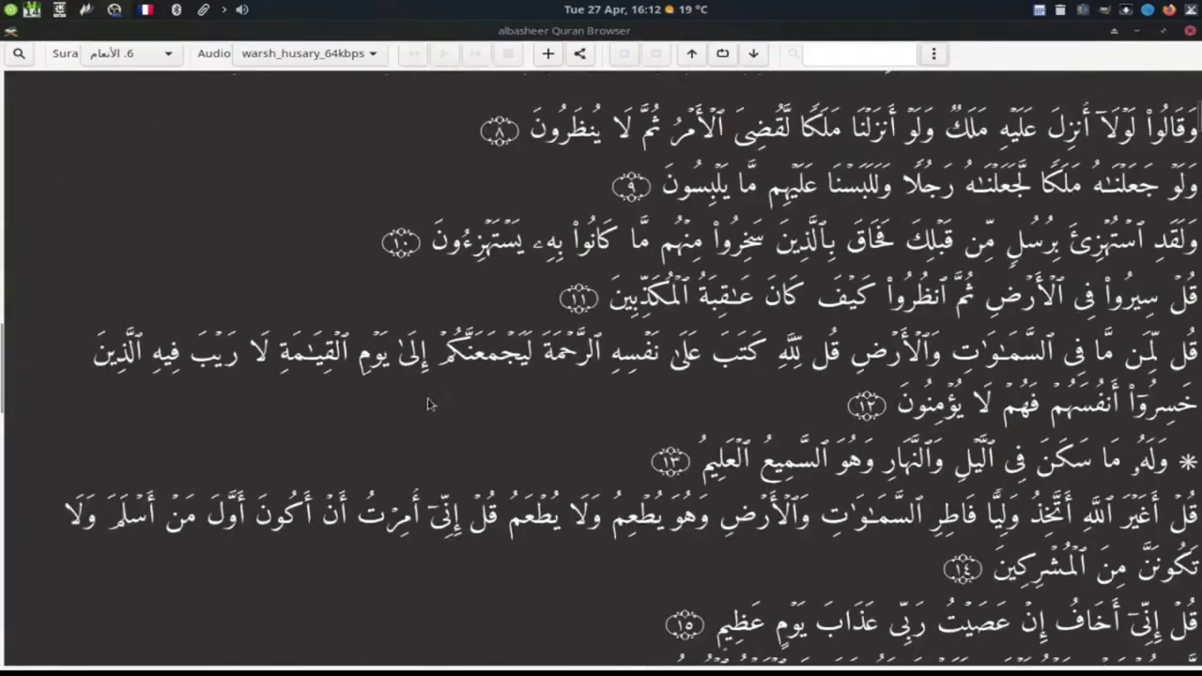
View the About information of the Quran browser and open its website link
{"action": "left_click", "coordinate": [933, 53]}
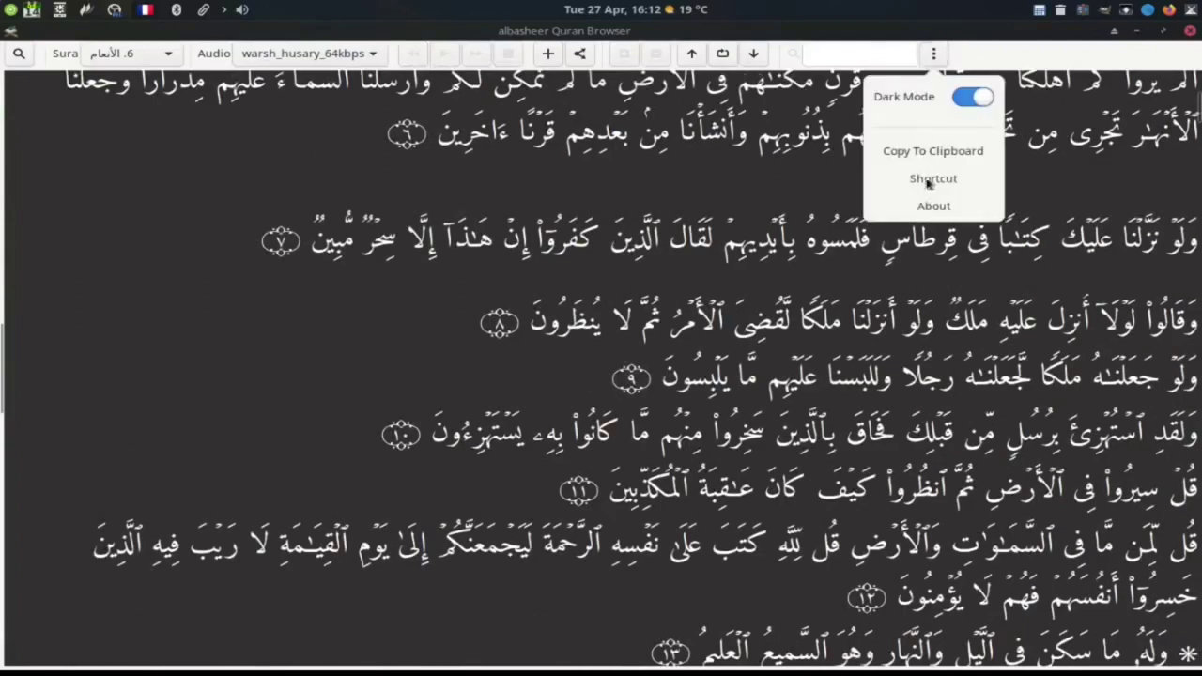
{"action": "left_click", "coordinate": [936, 208]}
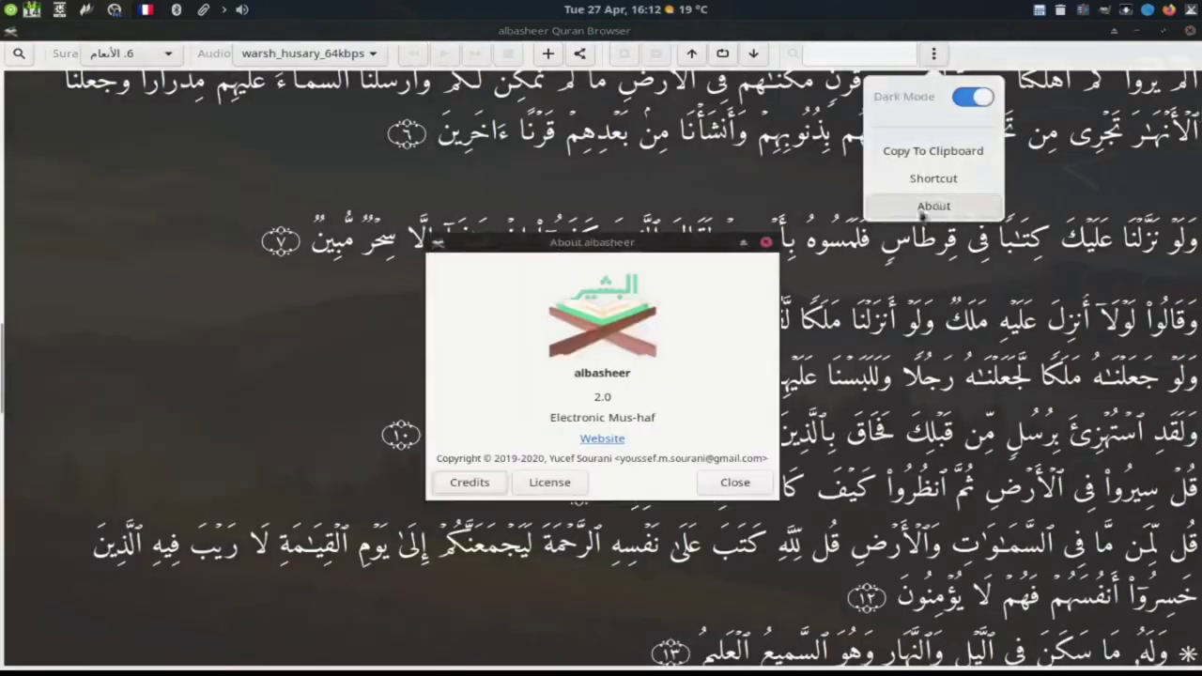
{"action": "left_click_drag", "start_coordinate": [654, 233], "coordinate": [712, 170]}
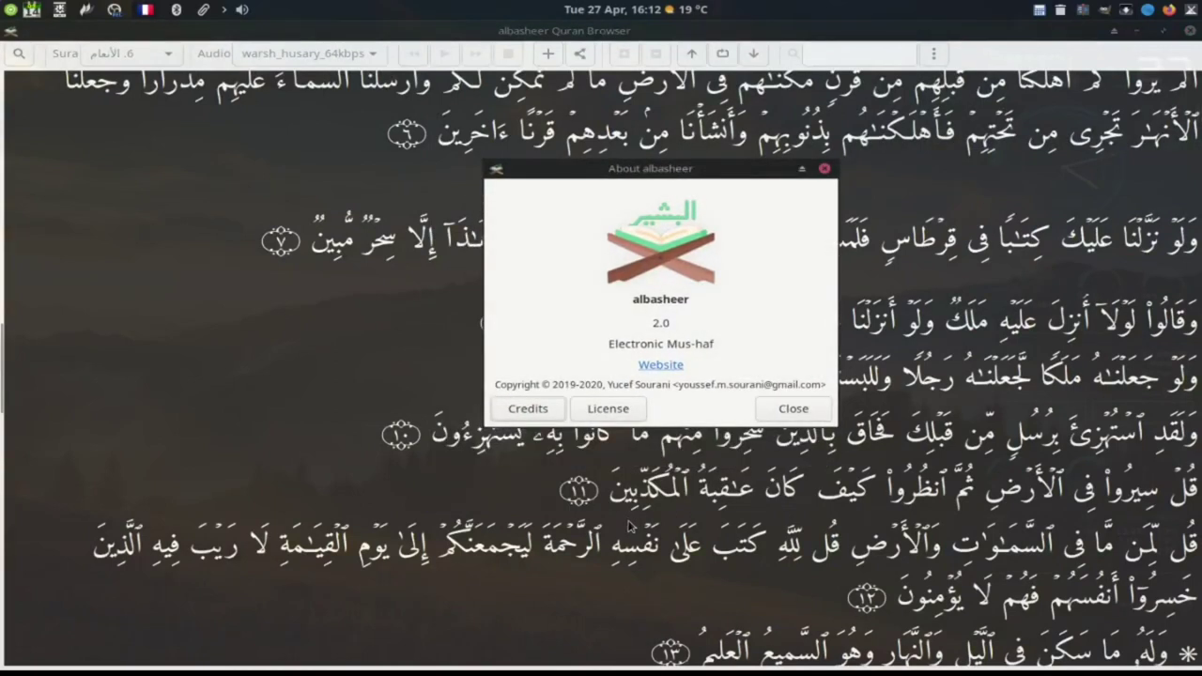
{"action": "left_click", "coordinate": [663, 365]}
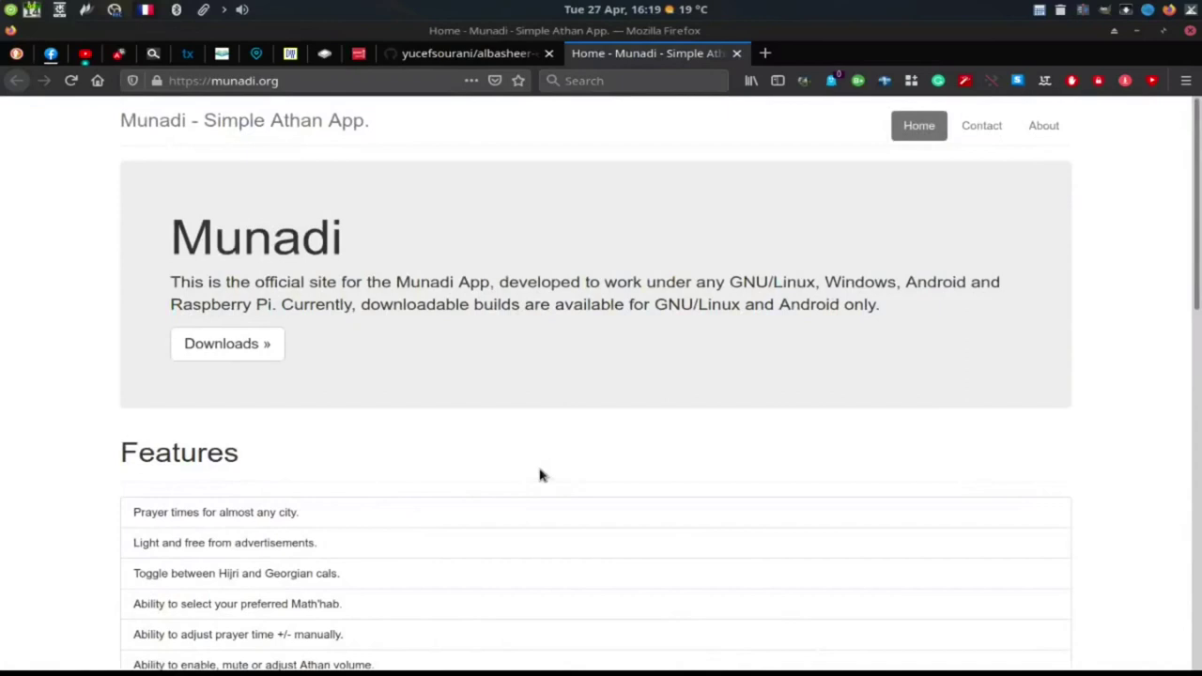
Examine the features and download options on the Munadi website
{"action": "scroll", "coordinate": [539, 475], "scroll_direction": "down", "scroll_amount": 10}
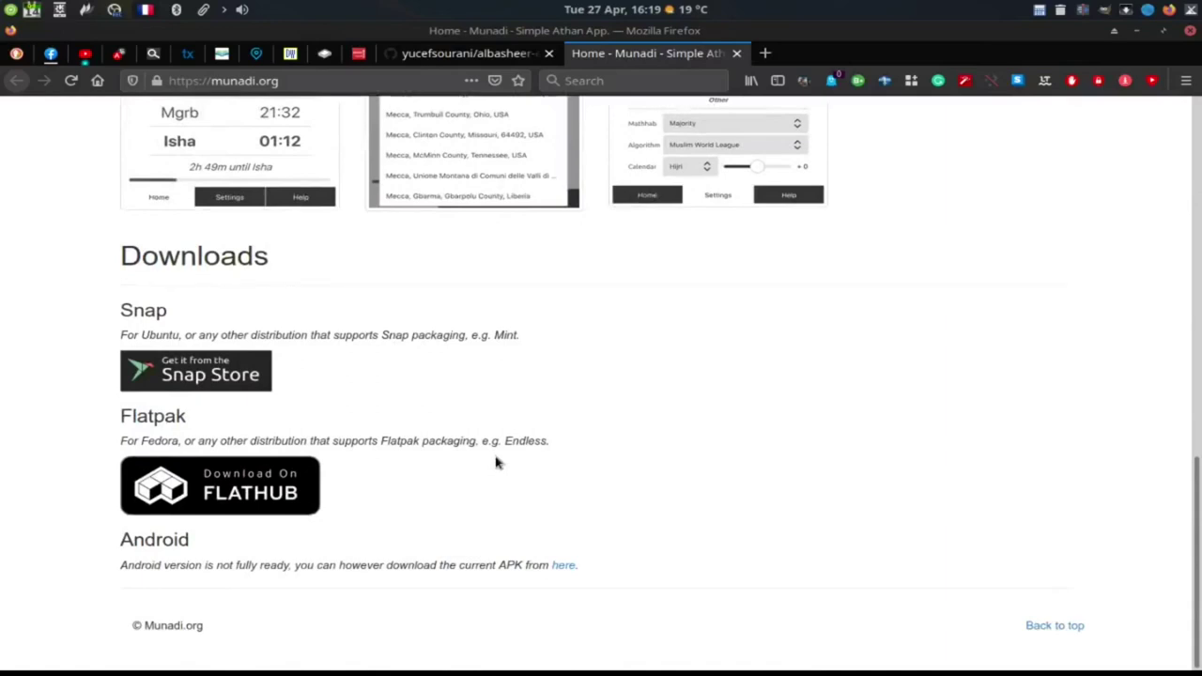
{"action": "scroll", "coordinate": [498, 462], "scroll_direction": "up", "scroll_amount": 2}
{"action": "scroll", "coordinate": [554, 550], "scroll_direction": "down", "scroll_amount": 3}
Switch to MX Package Installer, authenticating with the root password, and display the Flatpaks from flathub
{"action": "left_click", "coordinate": [824, 659]}
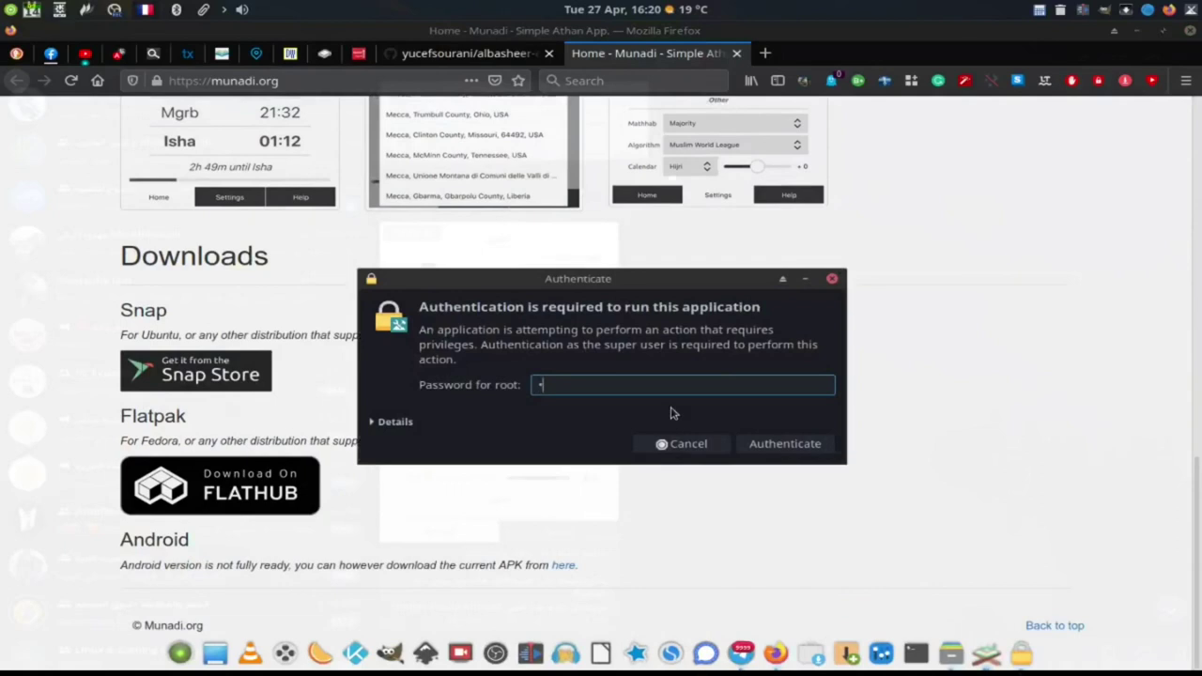
{"action": "key", "text": "Return"}
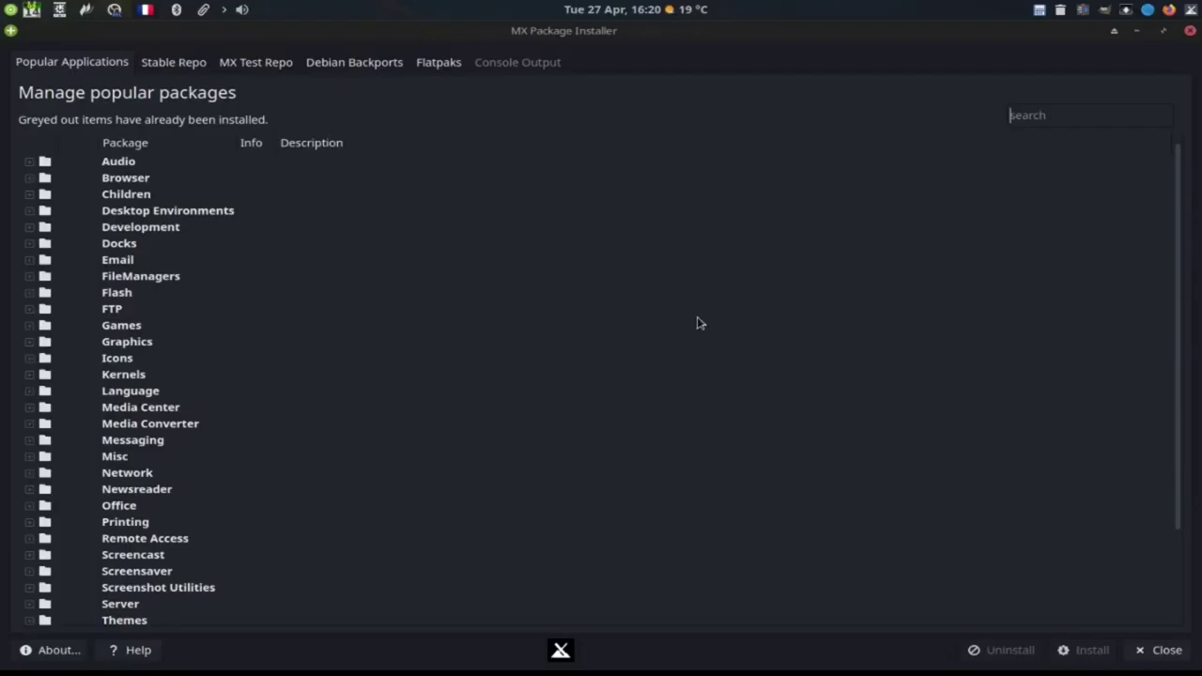
{"action": "left_click", "coordinate": [455, 71]}
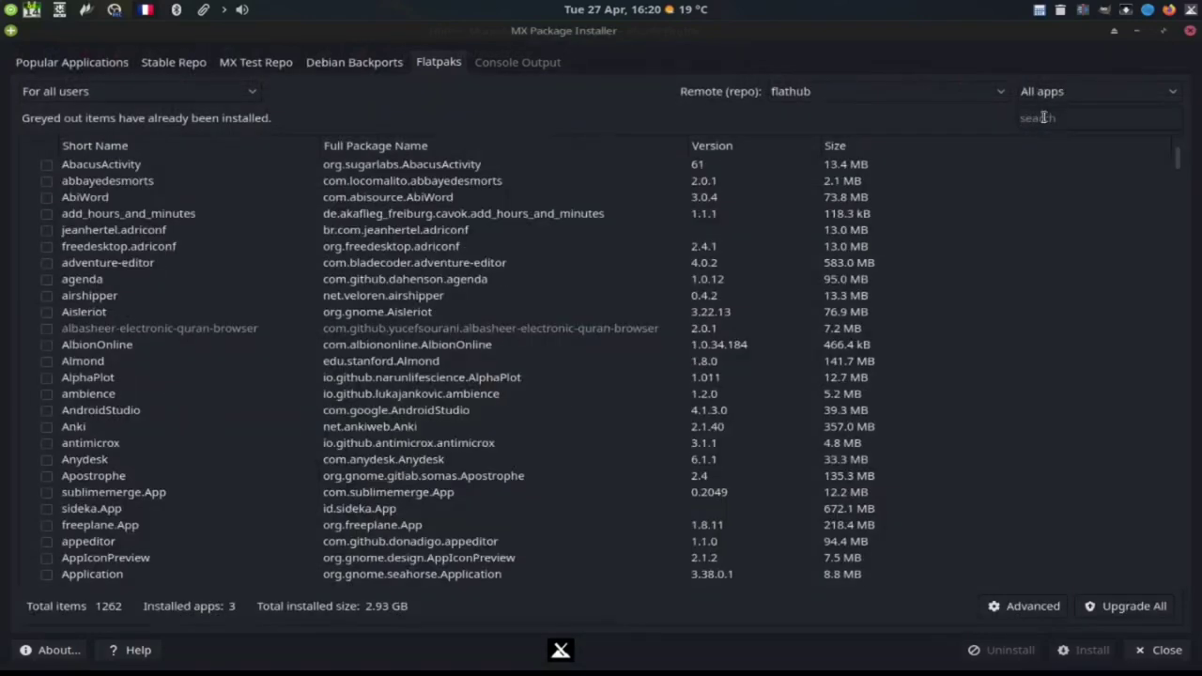
Search the Flatpaks for "munad", install Munadi with its dependencies and close the package installer
{"action": "left_click", "coordinate": [1038, 119]}
{"action": "type", "text": "munadi"}
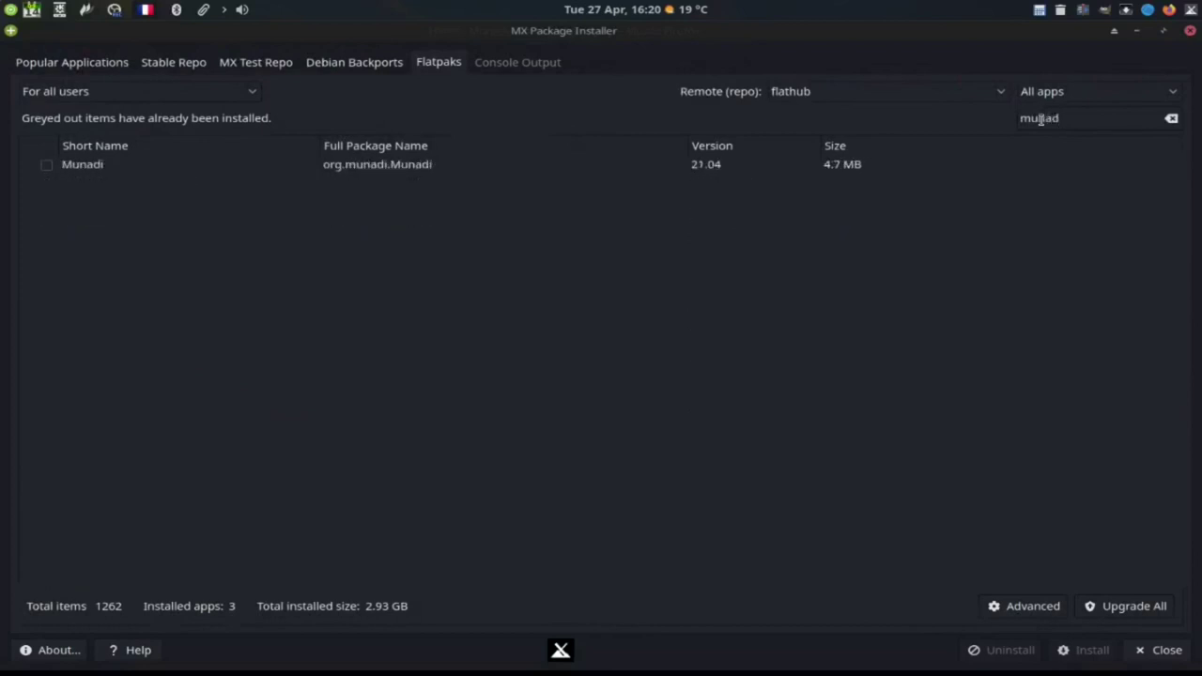
{"action": "left_click", "coordinate": [46, 164]}
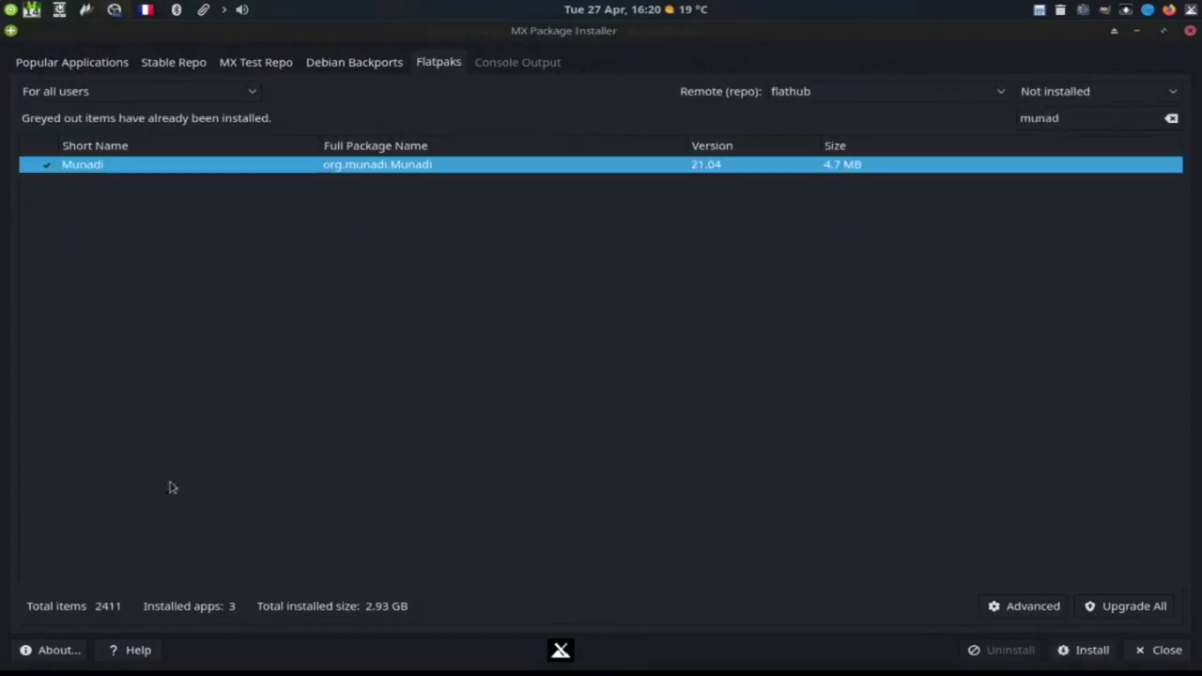
{"action": "left_click", "coordinate": [1071, 651]}
{"action": "left_click", "coordinate": [815, 362]}
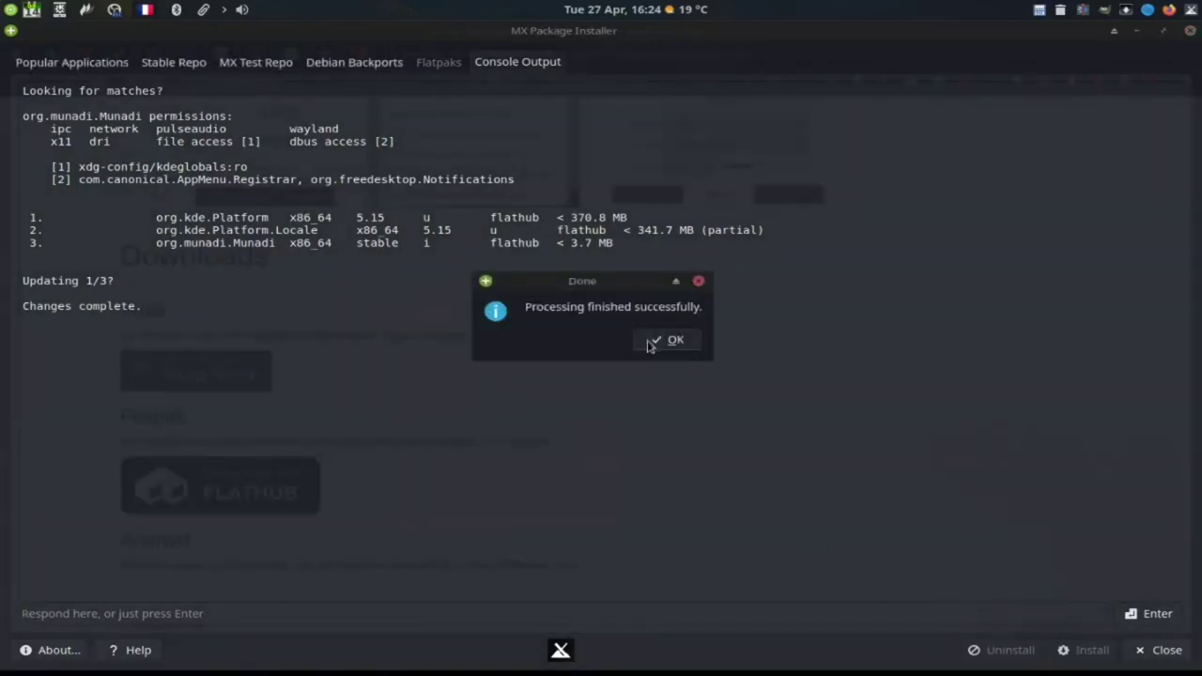
{"action": "left_click", "coordinate": [650, 343]}
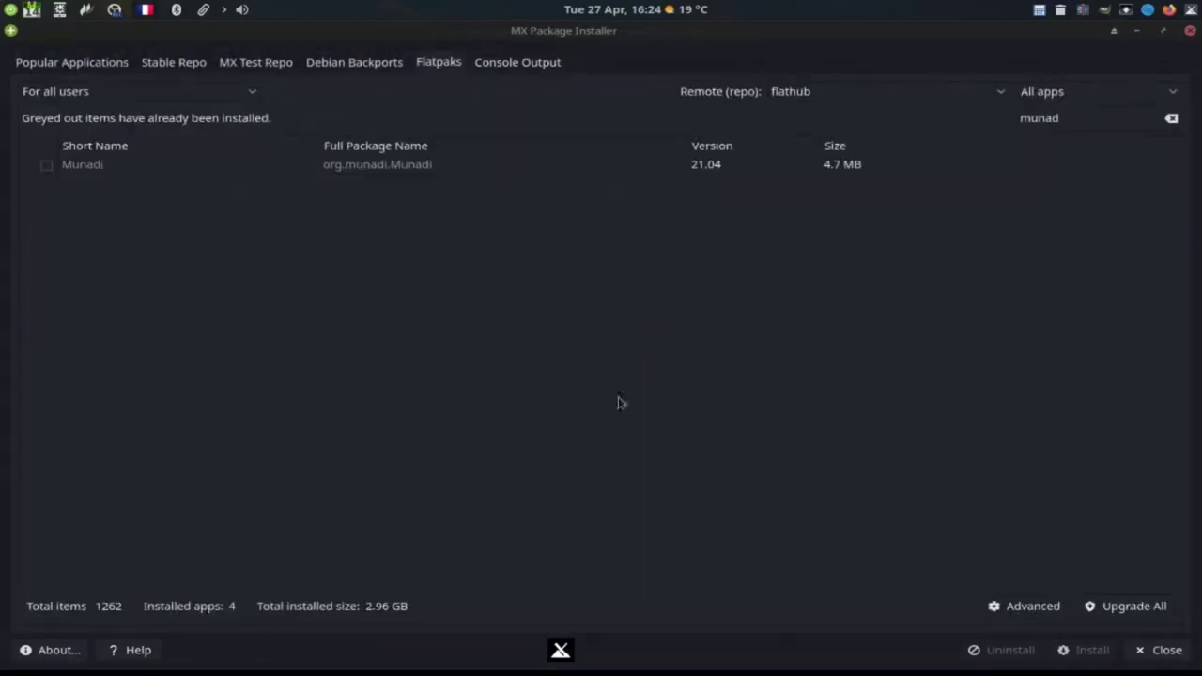
{"action": "left_click", "coordinate": [1189, 31]}
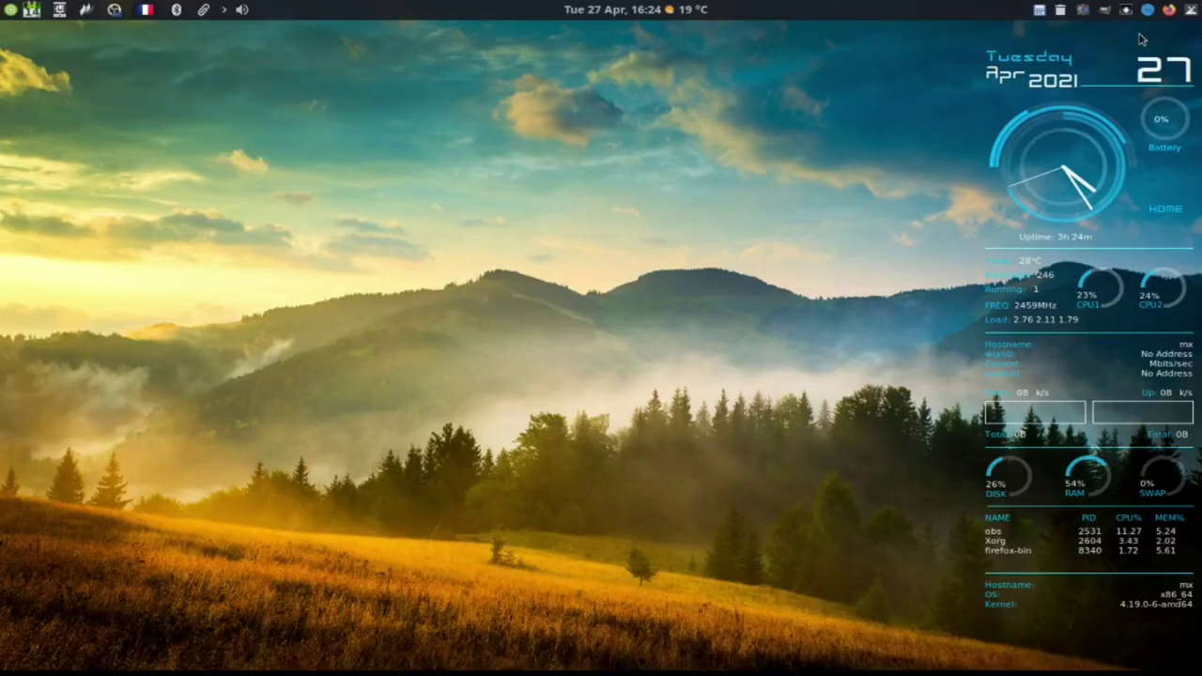
Find Munadi in the applications menu by searching for "muna" and launch it
{"action": "key", "text": "super"}
{"action": "left_click", "coordinate": [1194, 243]}
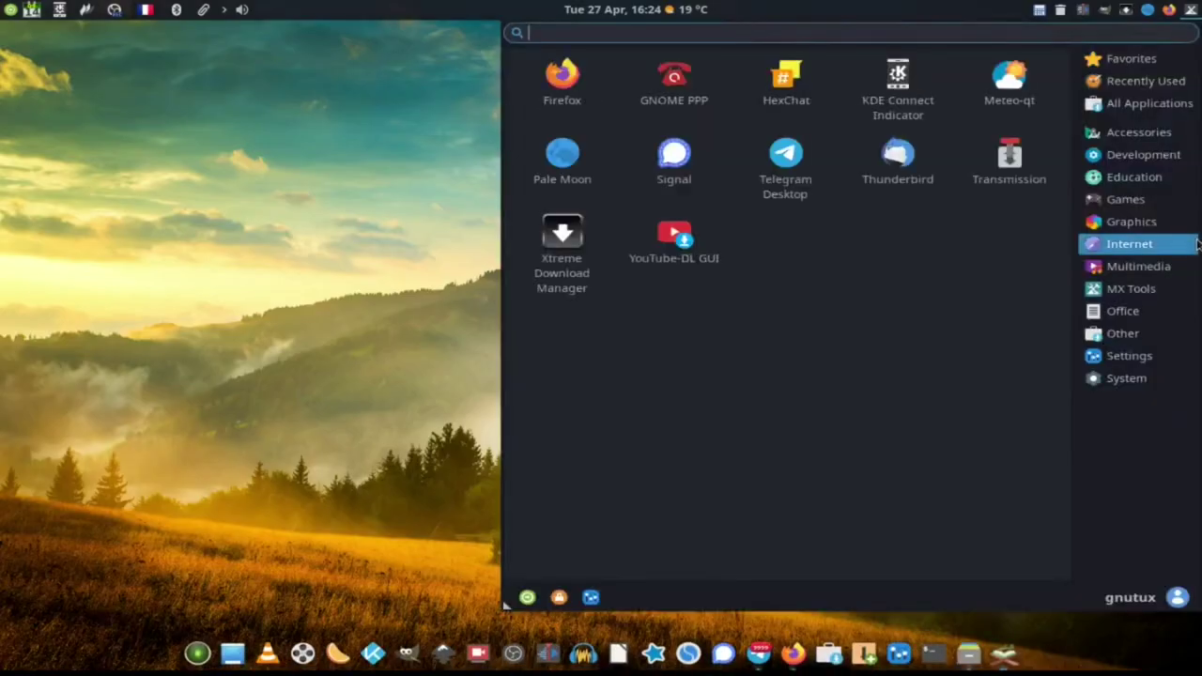
{"action": "type", "text": "muna"}
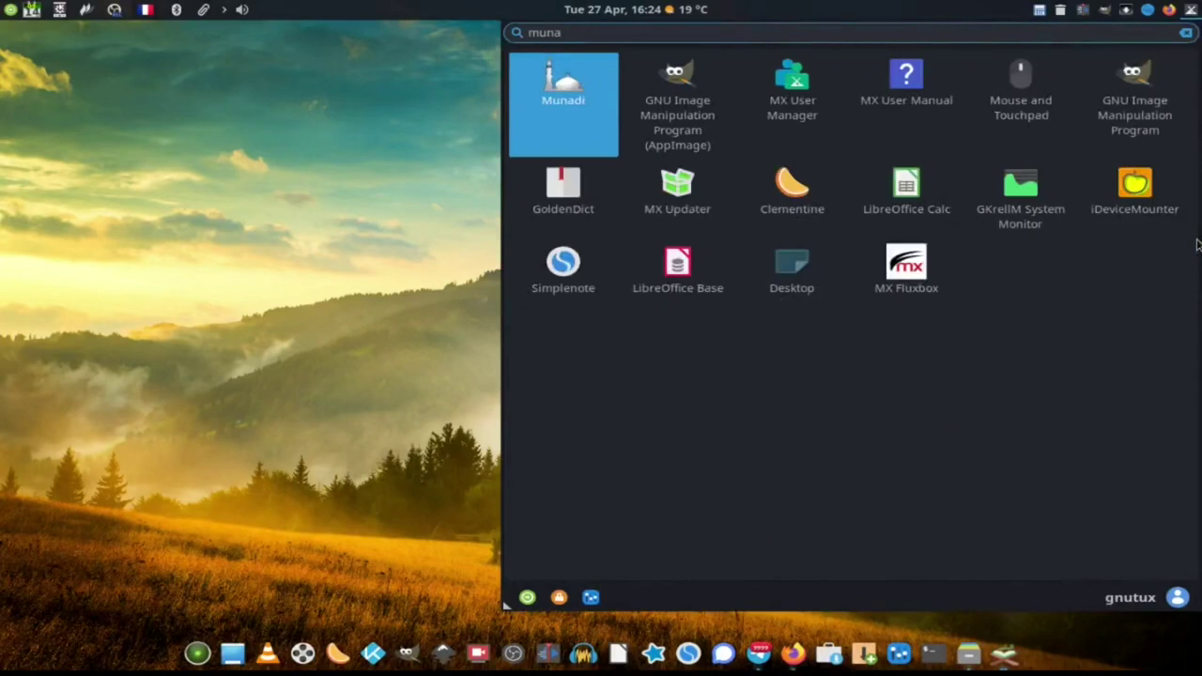
{"action": "key", "text": "Return"}
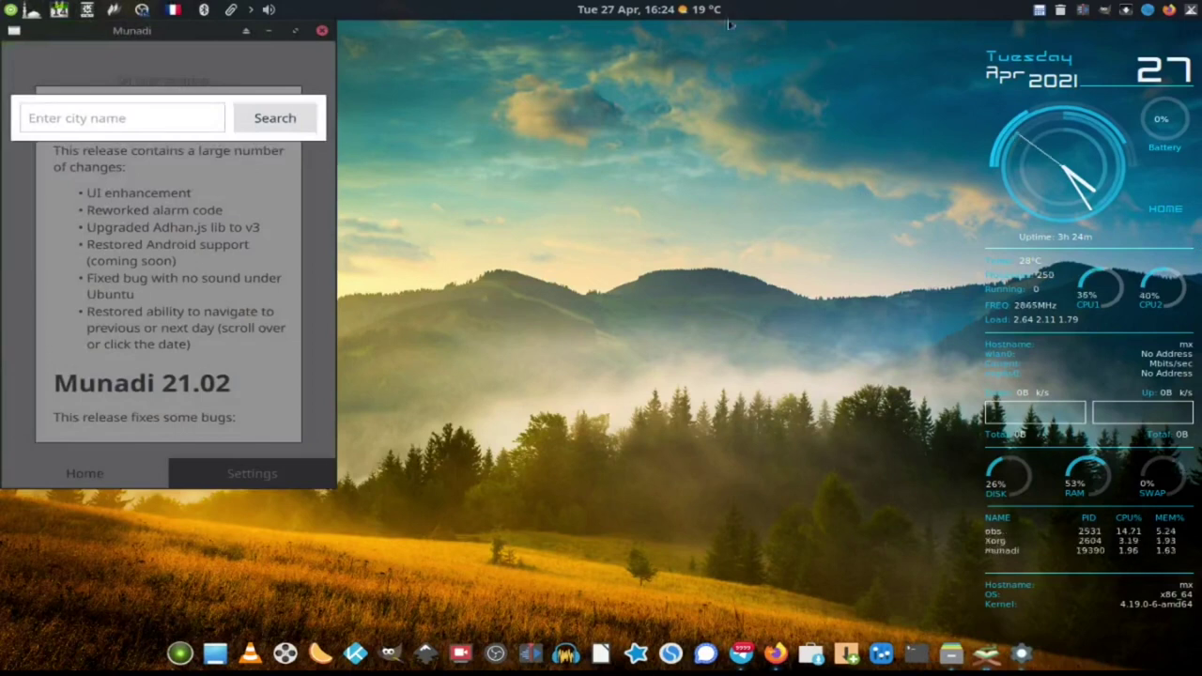
Search for the city سلا and set Munadi's location to Salé, Bab Lamrissa
{"action": "left_click", "coordinate": [108, 117]}
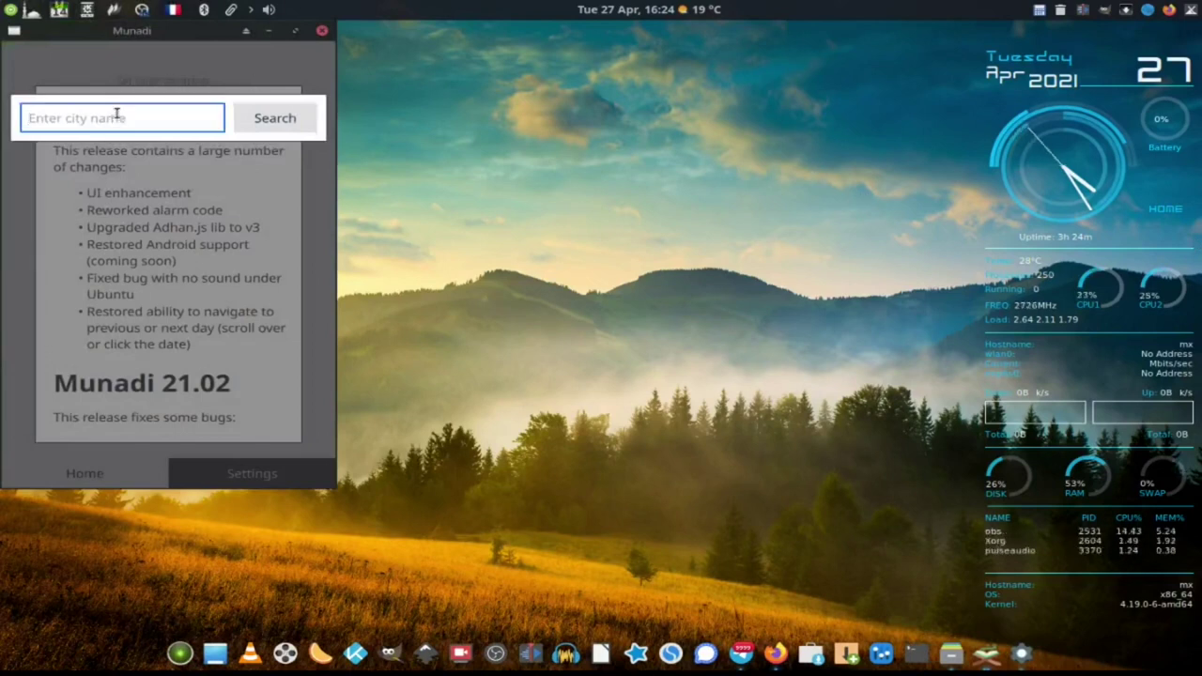
{"action": "type", "text": "s"}
{"action": "key", "text": "BackSpace"}
{"action": "key", "text": "alt+shift"}
{"action": "type", "text": "سا"}
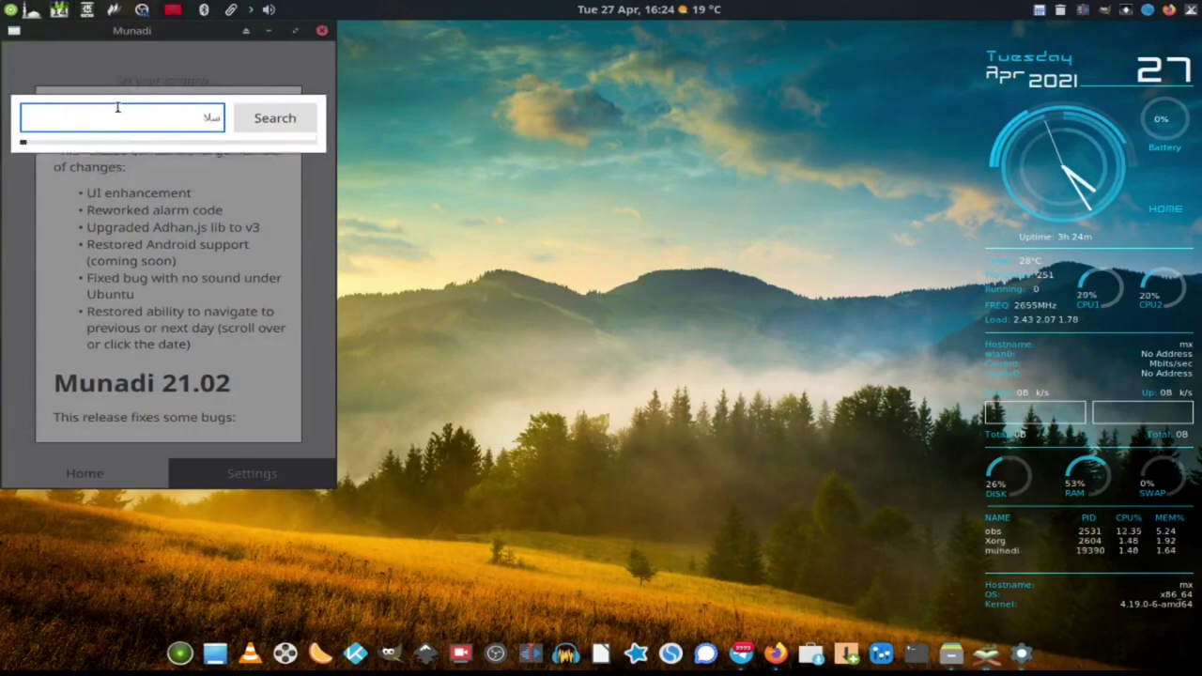
{"action": "type", "text": "ا"}
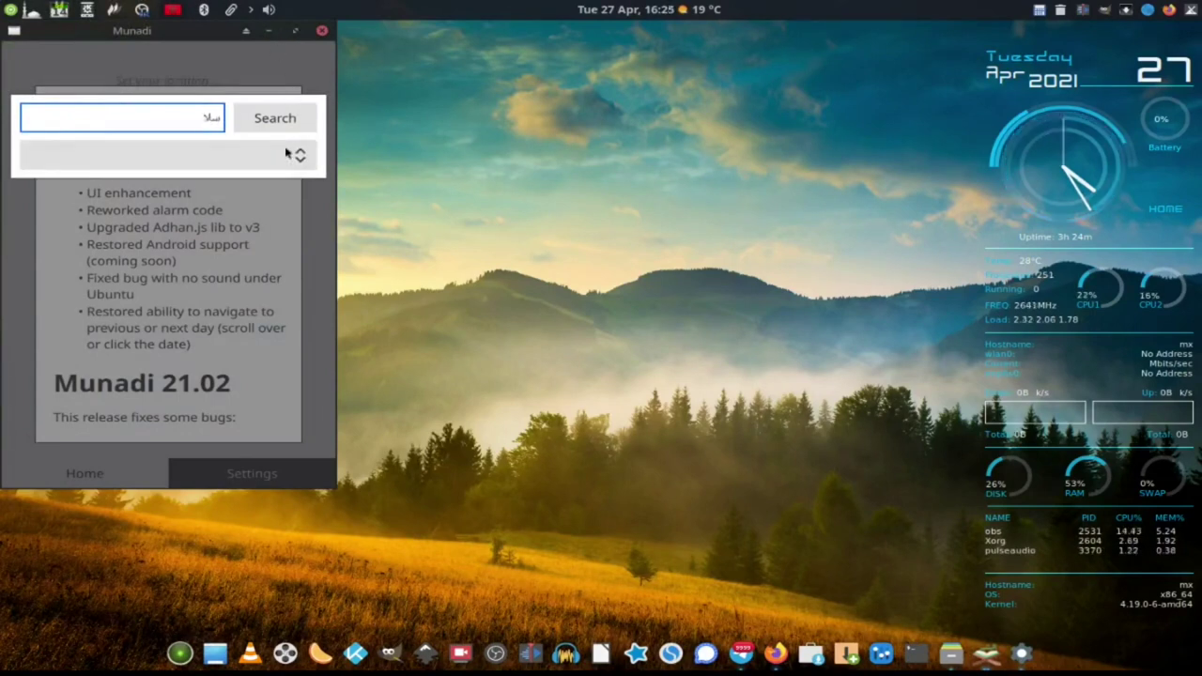
{"action": "left_click", "coordinate": [293, 156]}
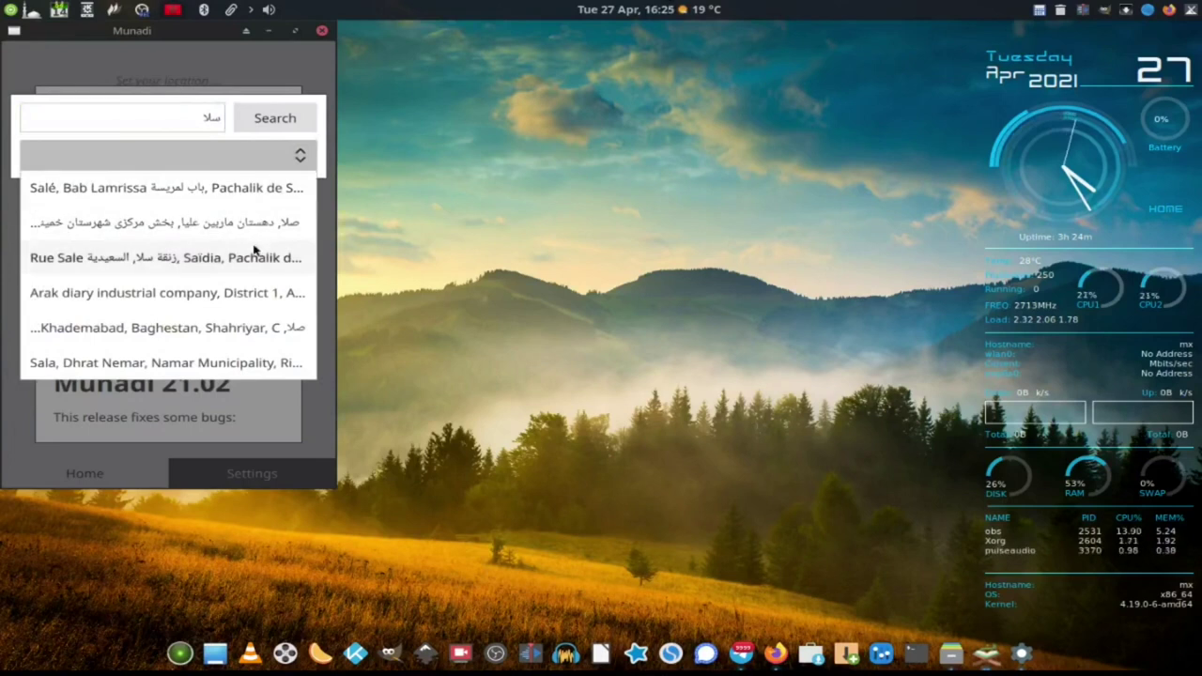
{"action": "left_click", "coordinate": [260, 193]}
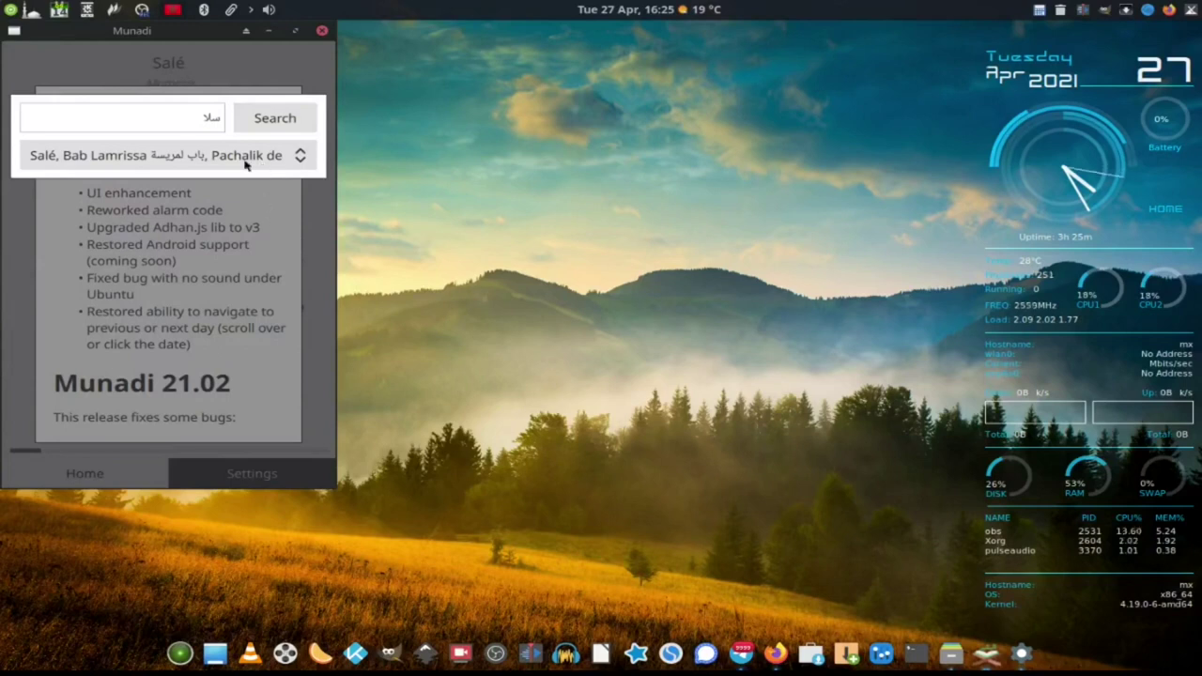
{"action": "left_click", "coordinate": [233, 304]}
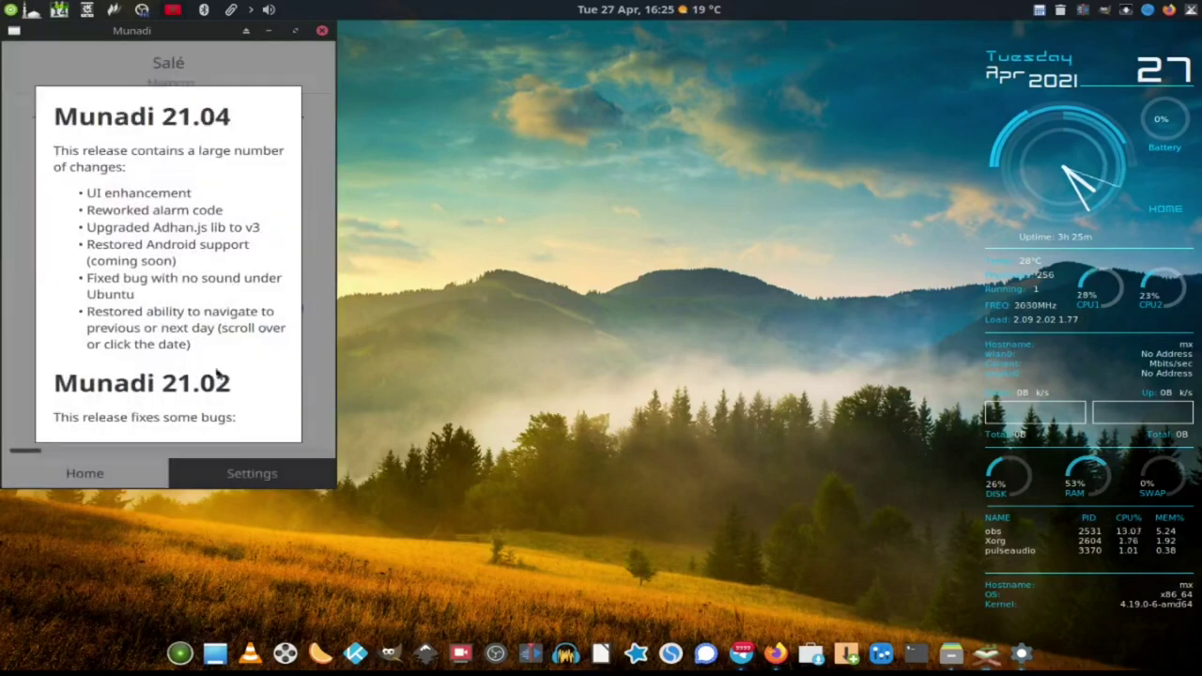
Read through the Munadi 21.04 and 21.02 release notes and dismiss them
{"action": "scroll", "coordinate": [179, 413], "scroll_direction": "down", "scroll_amount": 4}
{"action": "scroll", "coordinate": [185, 364], "scroll_direction": "up", "scroll_amount": 4}
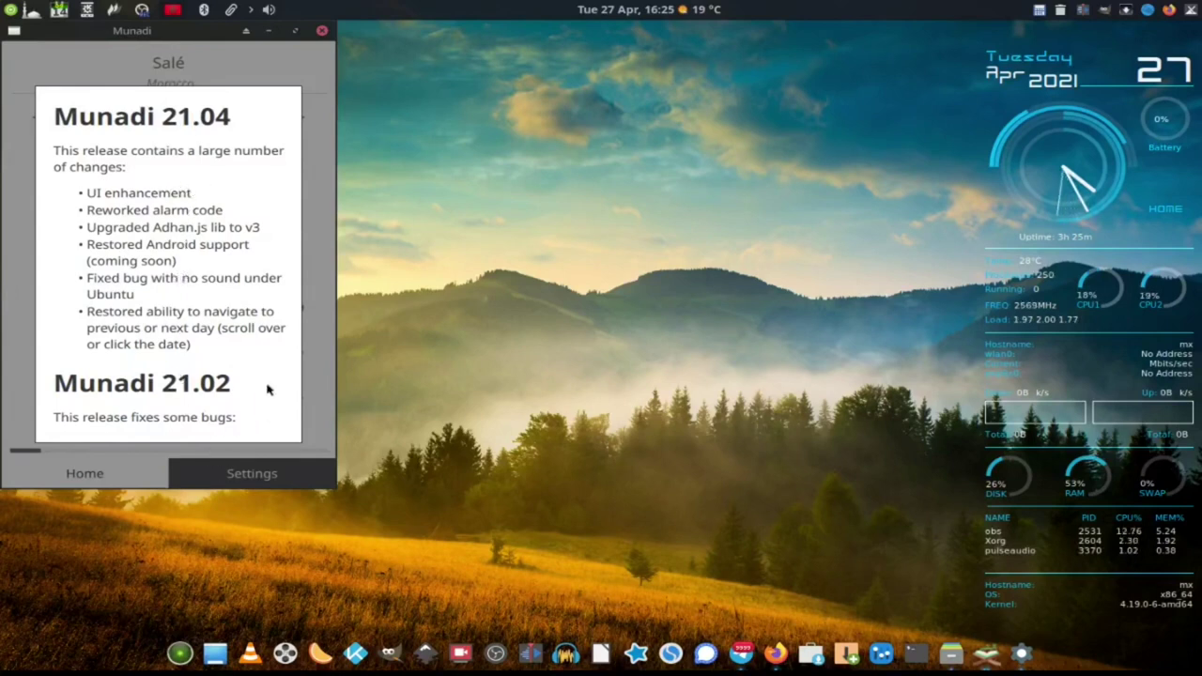
{"action": "scroll", "coordinate": [212, 308], "scroll_direction": "down", "scroll_amount": 8}
{"action": "scroll", "coordinate": [179, 297], "scroll_direction": "up", "scroll_amount": 5}
{"action": "left_click", "coordinate": [309, 150]}
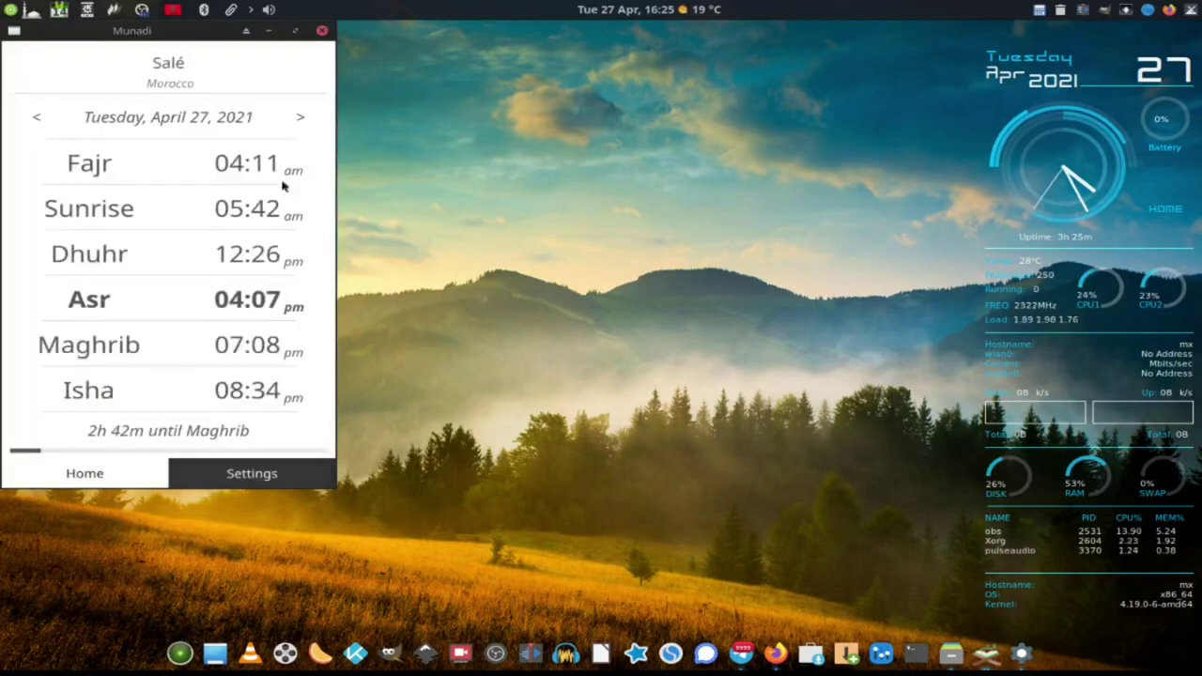
Move the Munadi window toward the middle of the desktop and enable Show on Athan and Autostart in its settings
{"action": "left_click_drag", "start_coordinate": [190, 38], "coordinate": [598, 161]}
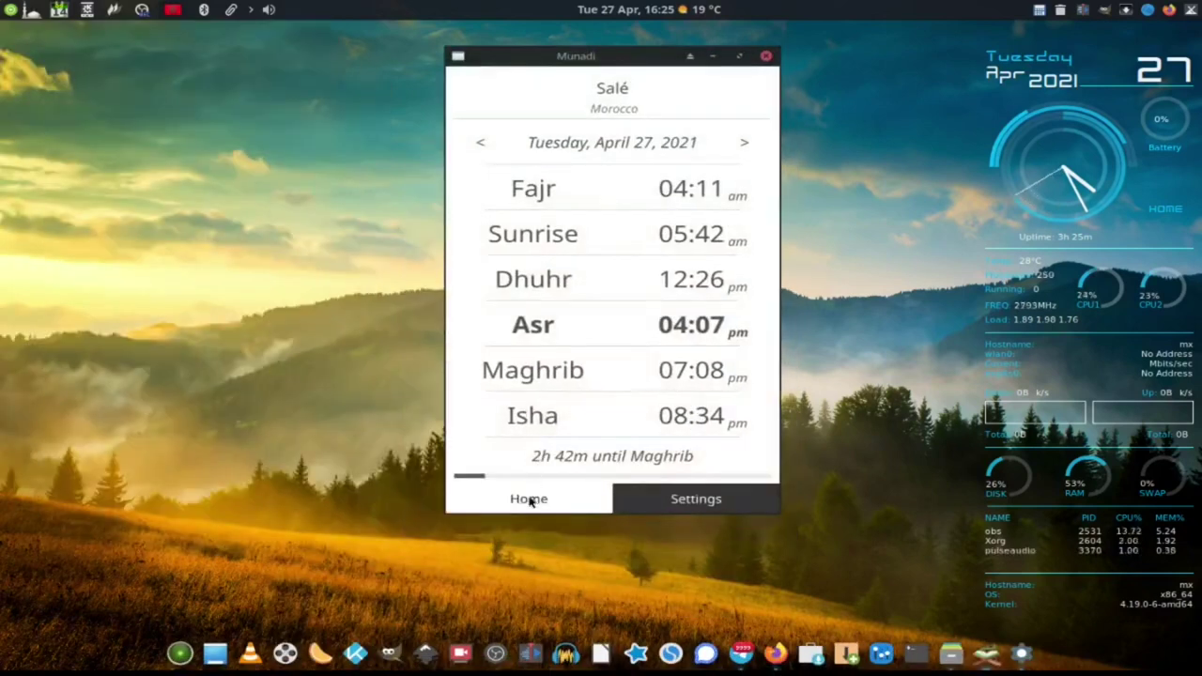
{"action": "left_click", "coordinate": [648, 500]}
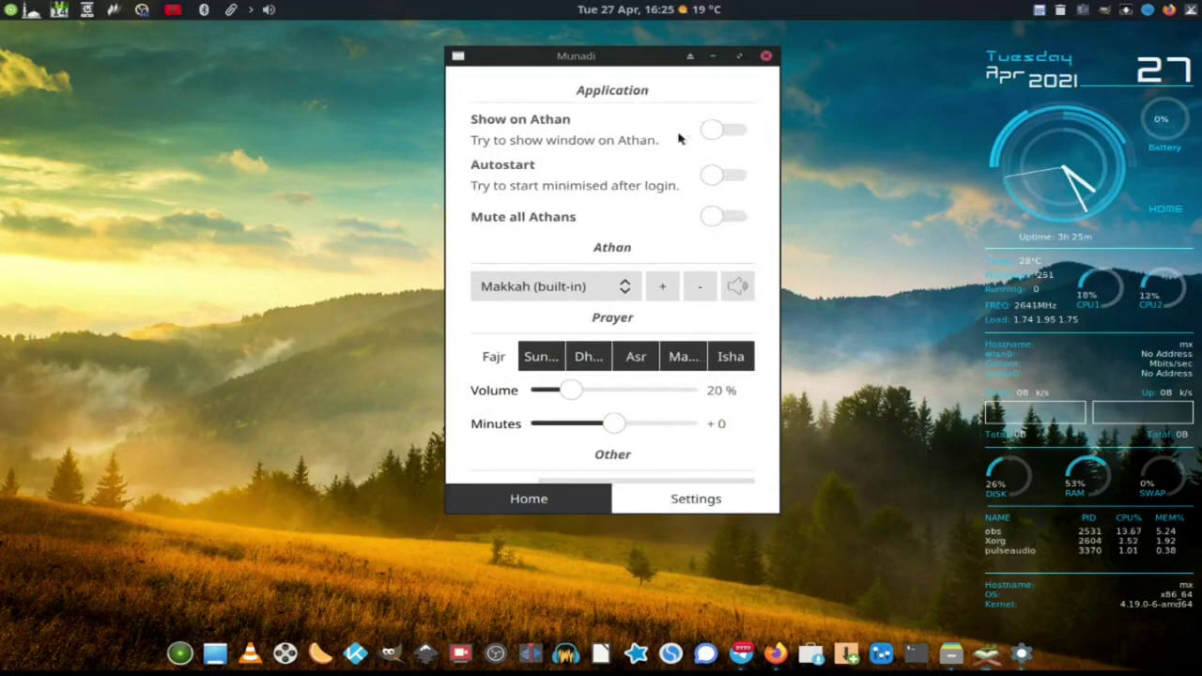
{"action": "left_click", "coordinate": [712, 134]}
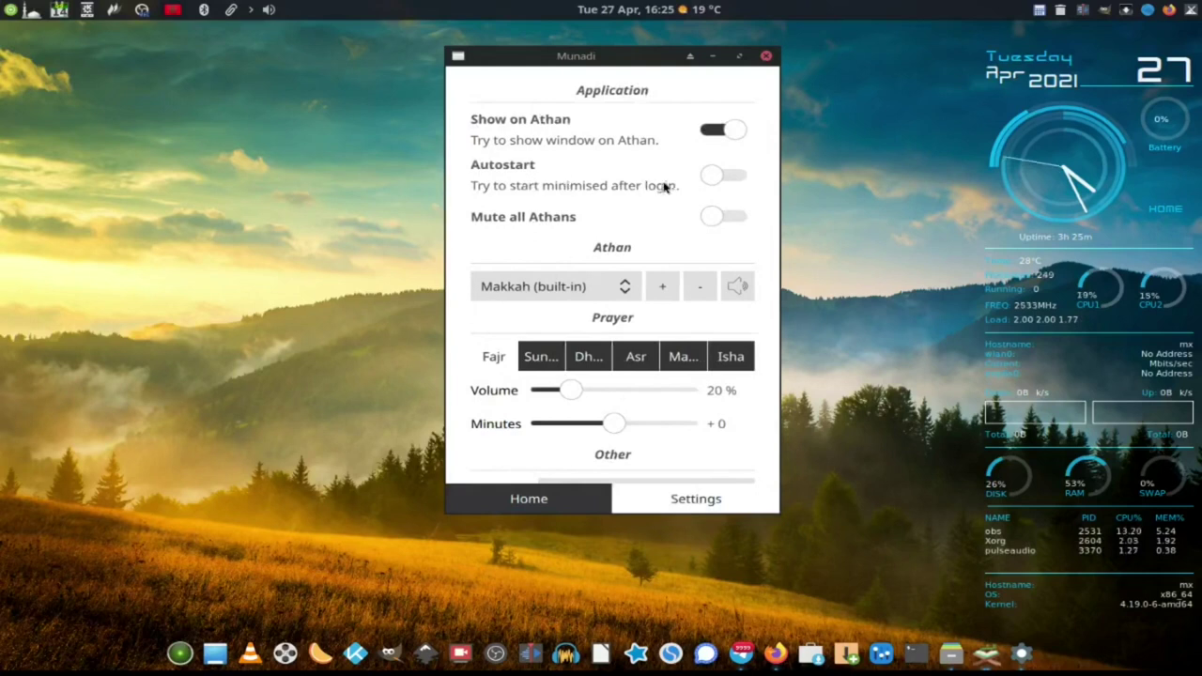
{"action": "left_click", "coordinate": [716, 179]}
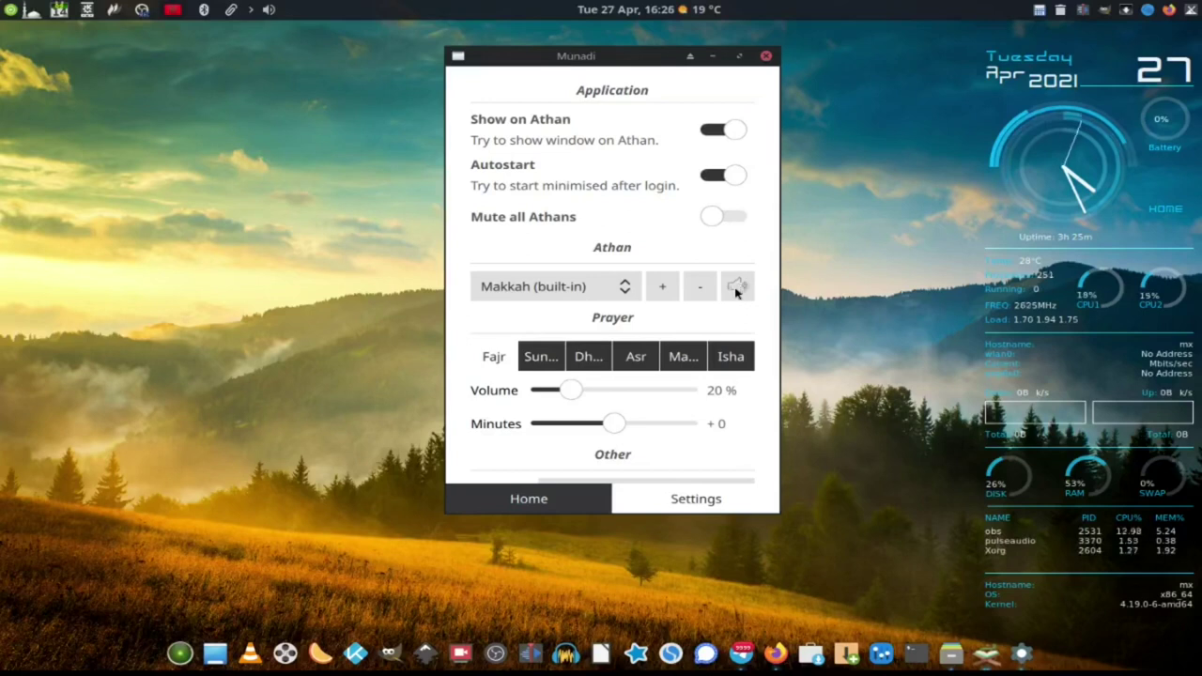
Check the available Athan sounds and review the volume and minutes settings for each prayer from Sunrise to Isha
{"action": "left_click", "coordinate": [623, 291]}
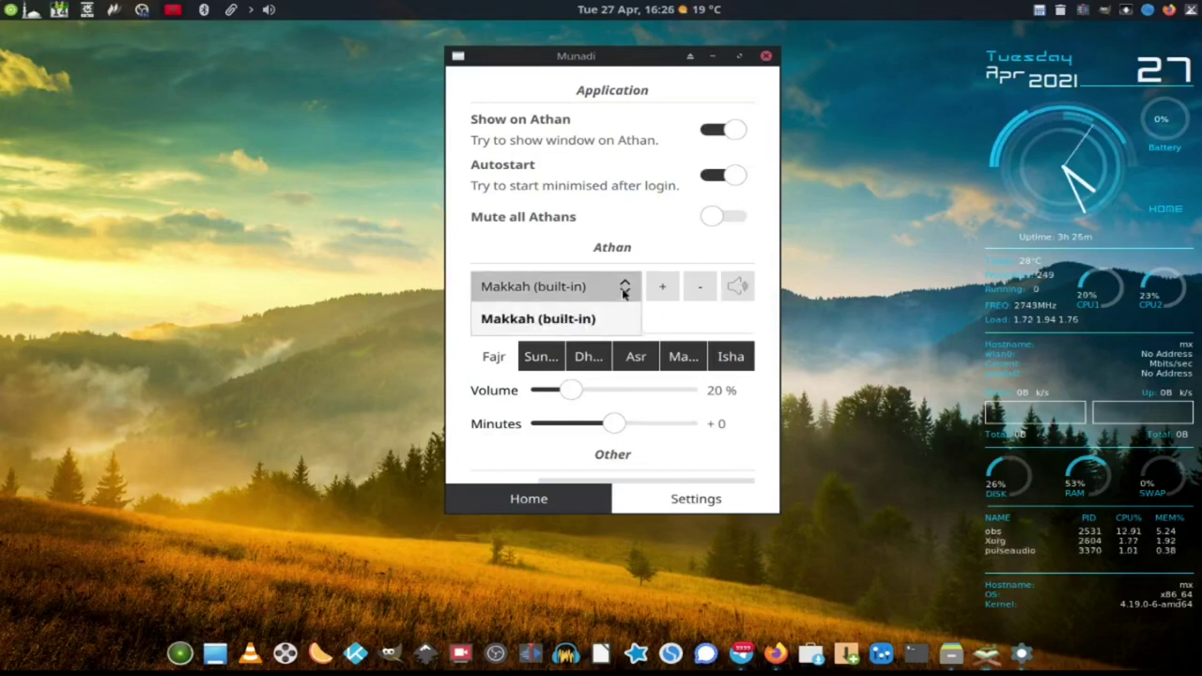
{"action": "left_click", "coordinate": [624, 291]}
{"action": "left_click", "coordinate": [541, 366]}
{"action": "left_click", "coordinate": [588, 364]}
{"action": "left_click", "coordinate": [636, 364]}
{"action": "left_click", "coordinate": [682, 366]}
{"action": "left_click", "coordinate": [726, 368]}
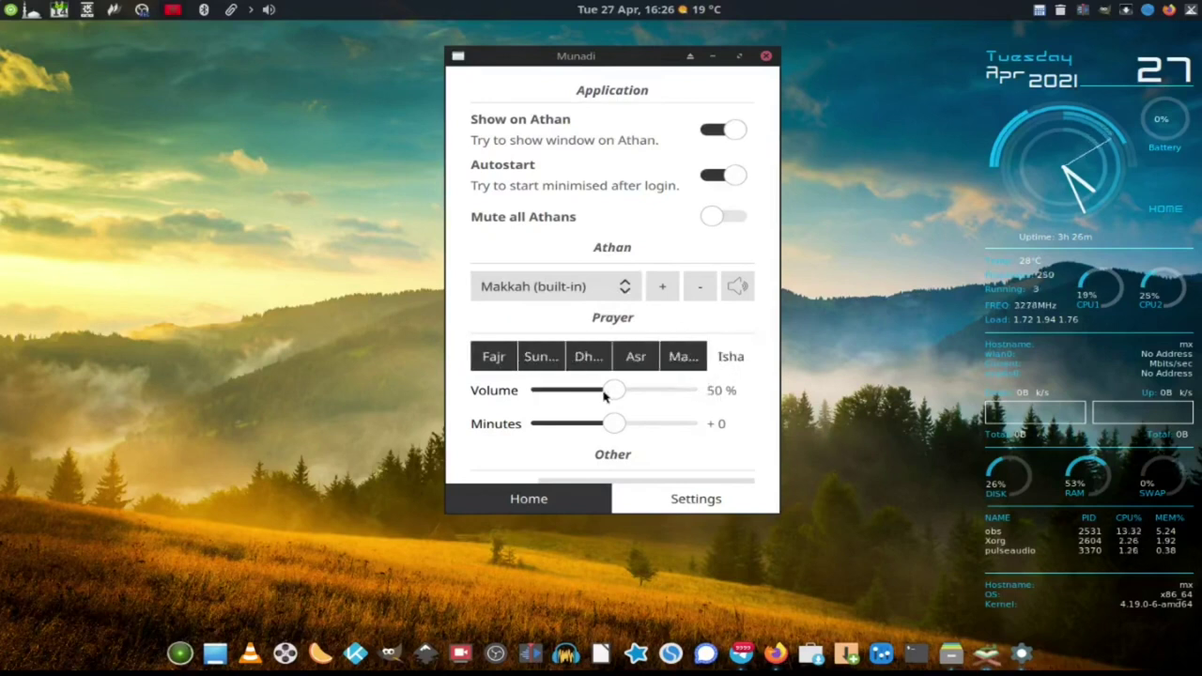
Check the Mathhab choices, keeping Majority, and look through the prayer-time calculation Algorithm options
{"action": "scroll", "coordinate": [568, 454], "scroll_direction": "down", "scroll_amount": 2}
{"action": "scroll", "coordinate": [568, 454], "scroll_direction": "down", "scroll_amount": 2}
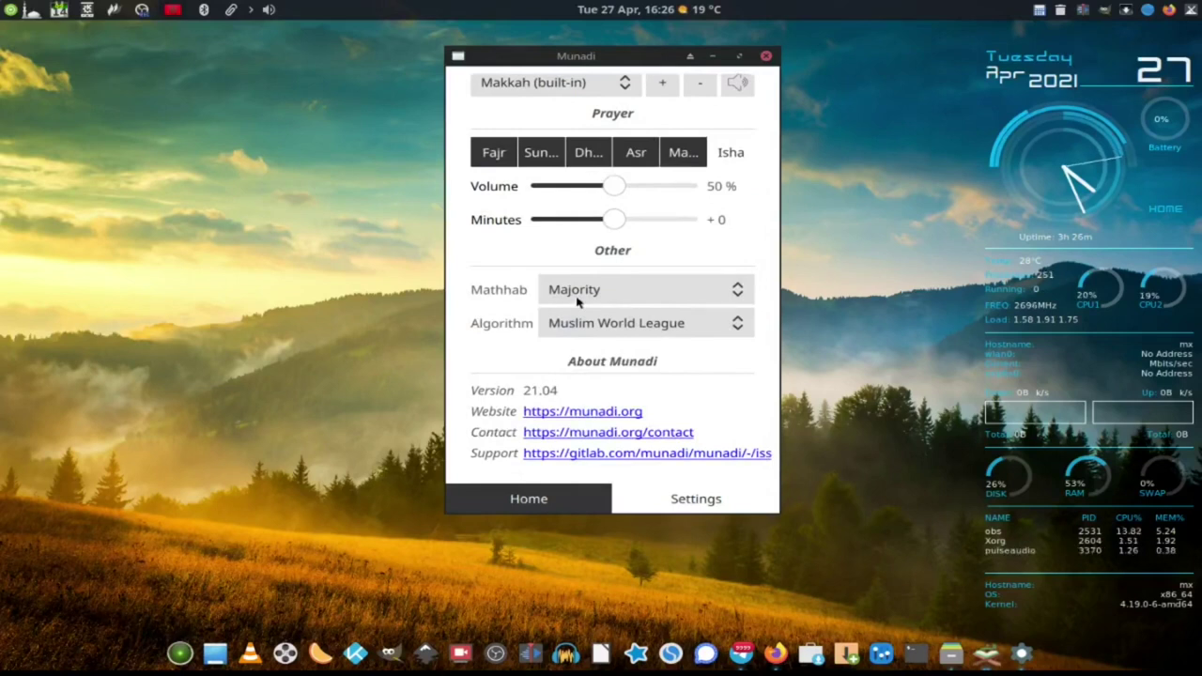
{"action": "left_click", "coordinate": [648, 298]}
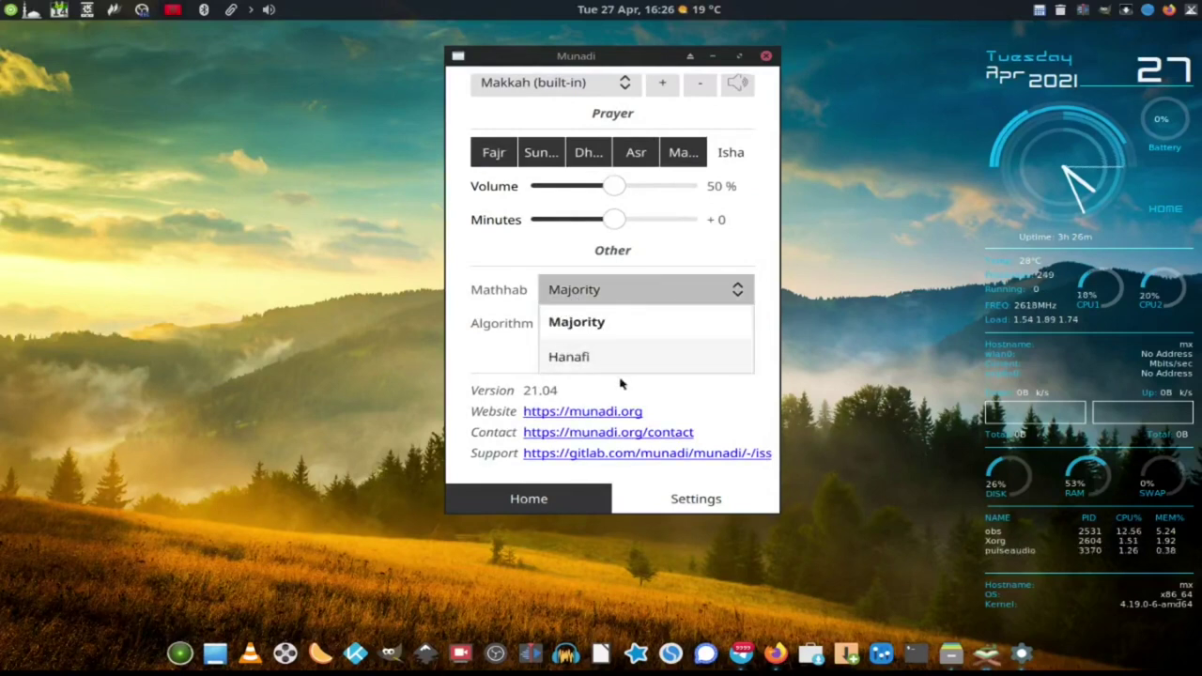
{"action": "left_click", "coordinate": [618, 326]}
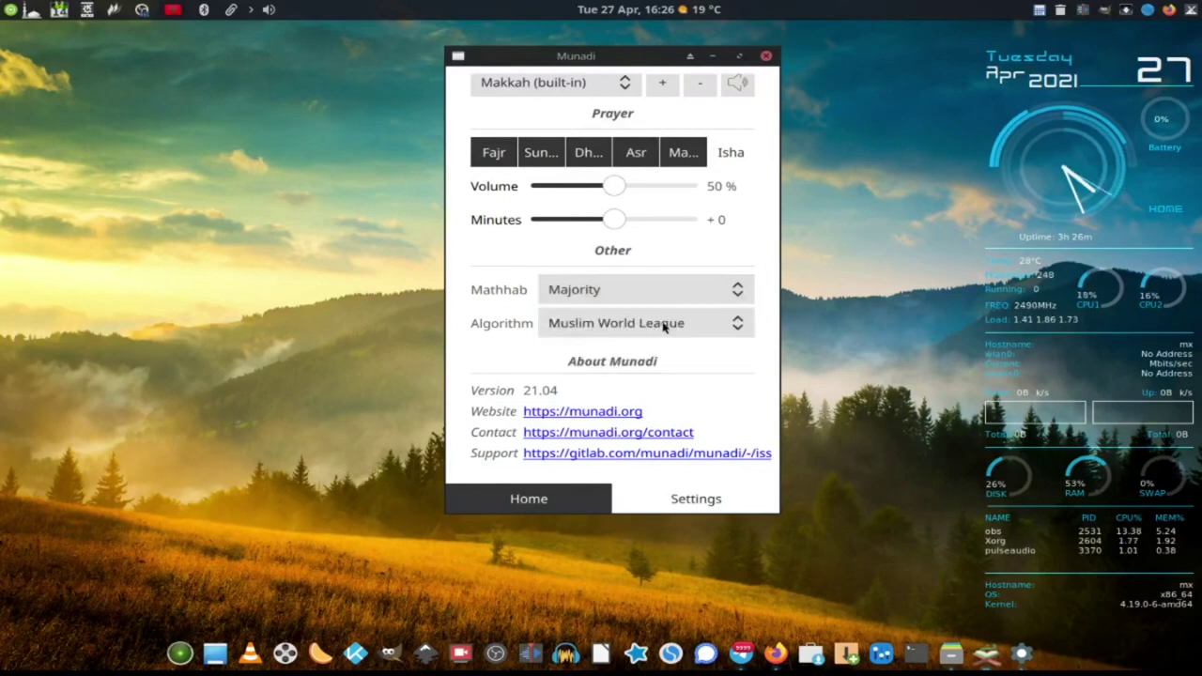
{"action": "left_click", "coordinate": [691, 330]}
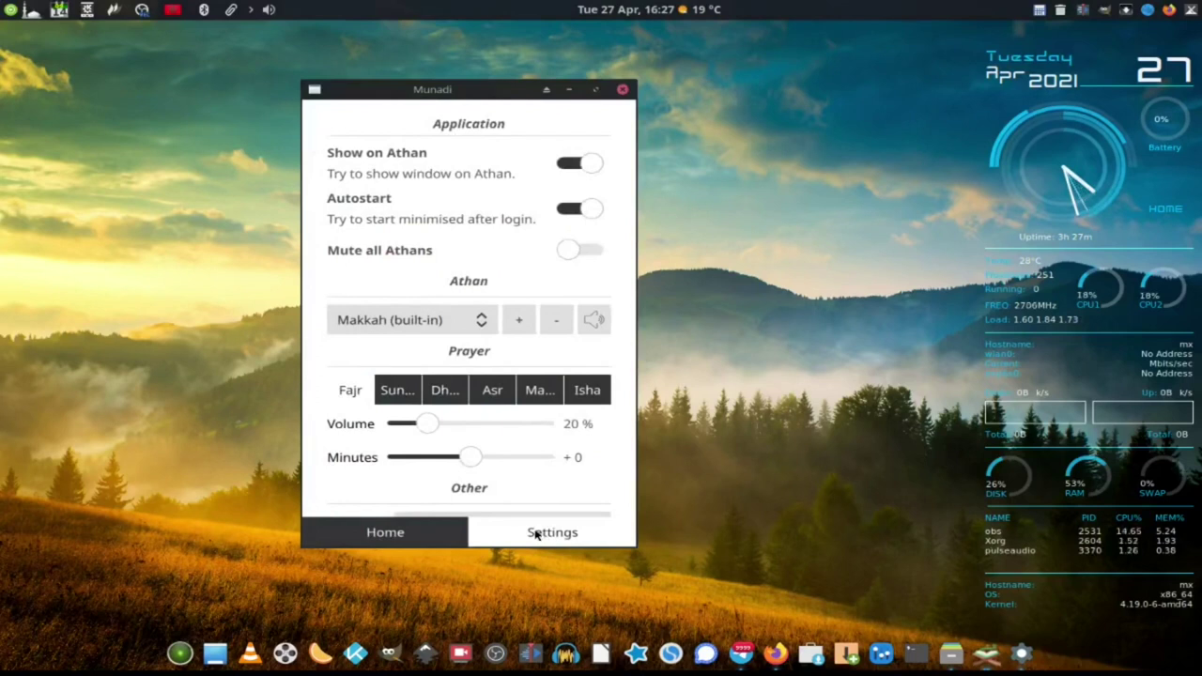
Go through the prayers from Sunrise to Isha, setting the Dhuhr volume to 50 % and lowering the Asr and Maghrib volumes to about mid-range
{"action": "left_click", "coordinate": [411, 394]}
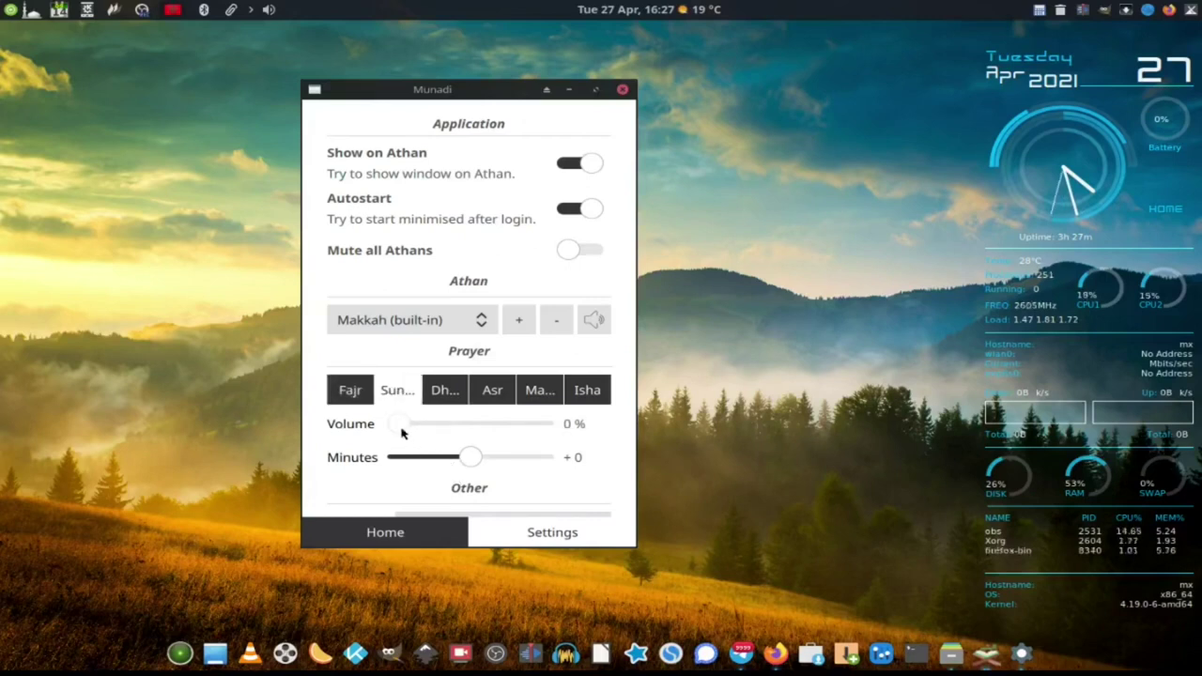
{"action": "left_click", "coordinate": [442, 401]}
{"action": "left_click", "coordinate": [471, 427]}
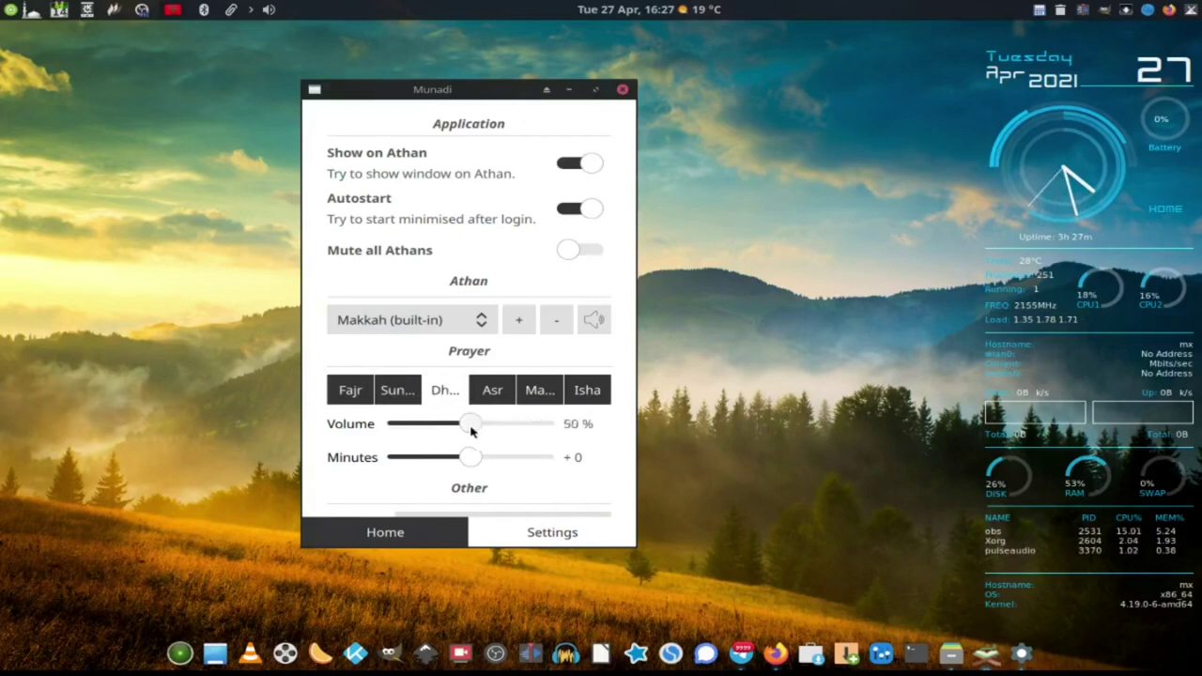
{"action": "left_click", "coordinate": [492, 389]}
{"action": "left_click_drag", "start_coordinate": [529, 426], "coordinate": [472, 436]}
{"action": "left_click", "coordinate": [541, 401]}
{"action": "left_click_drag", "start_coordinate": [543, 427], "coordinate": [474, 433]}
{"action": "left_click", "coordinate": [593, 398]}
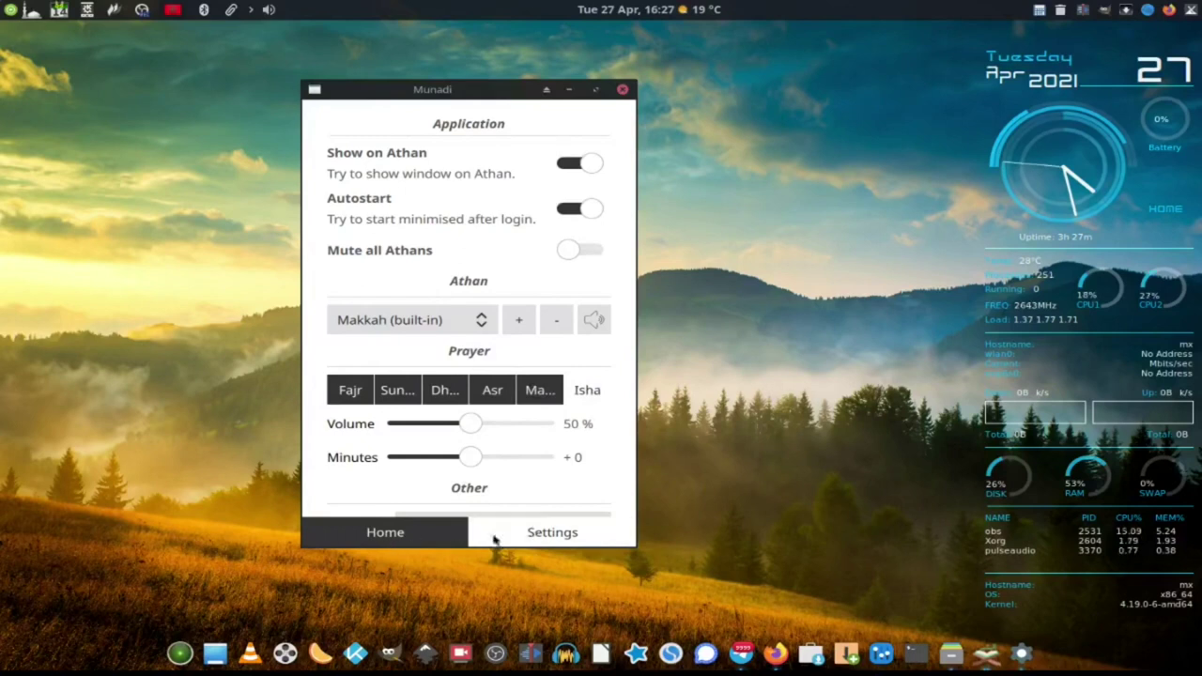
Review the remaining Munadi settings down to the About Munadi section and close the Munadi window
{"action": "left_click", "coordinate": [422, 536]}
{"action": "left_click", "coordinate": [481, 527]}
{"action": "scroll", "coordinate": [407, 349], "scroll_direction": "down", "scroll_amount": 5}
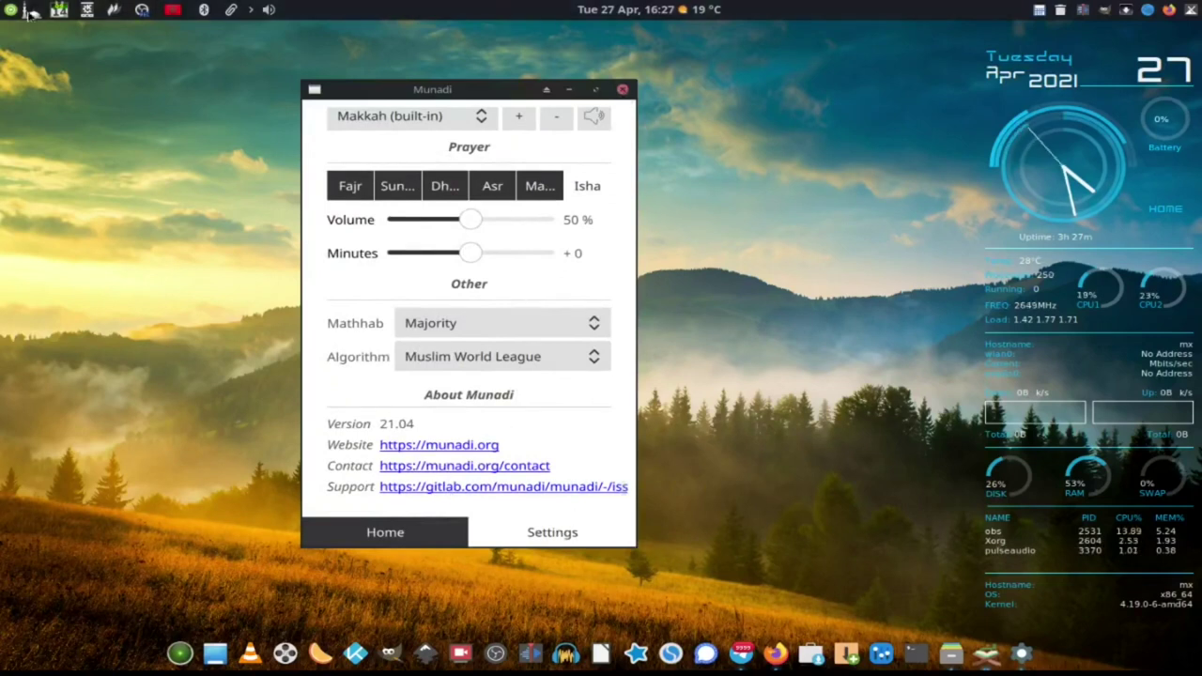
{"action": "left_click", "coordinate": [622, 91]}
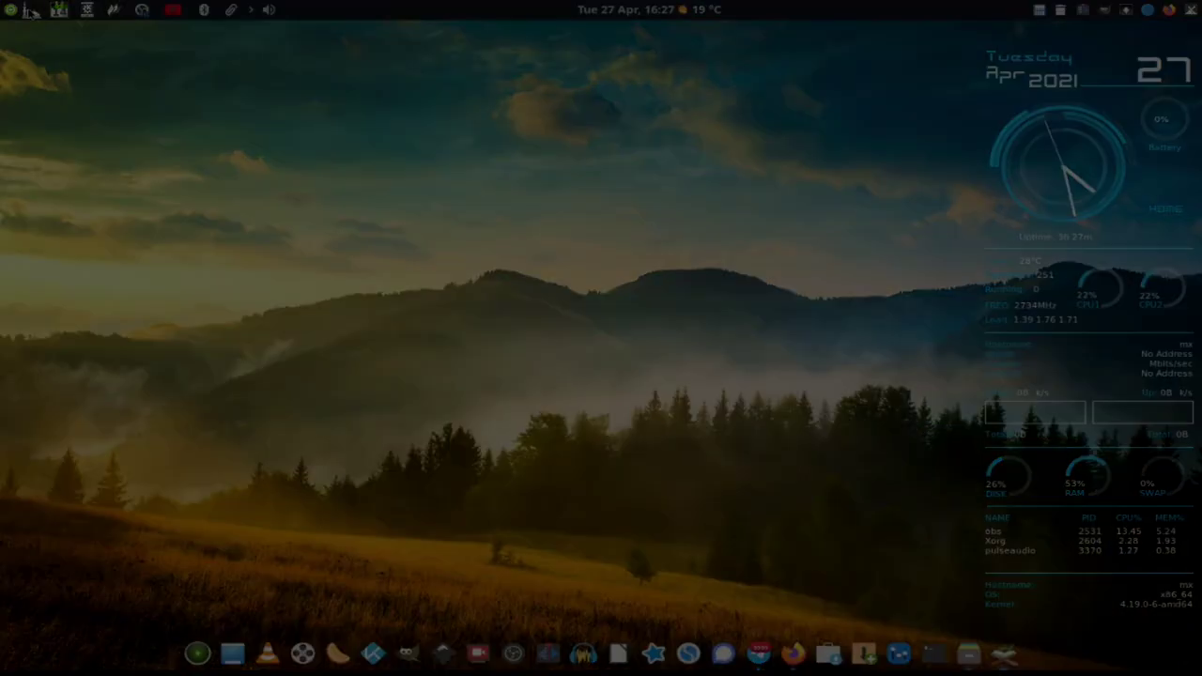
{"action": "left_click", "coordinate": [32, 10]}
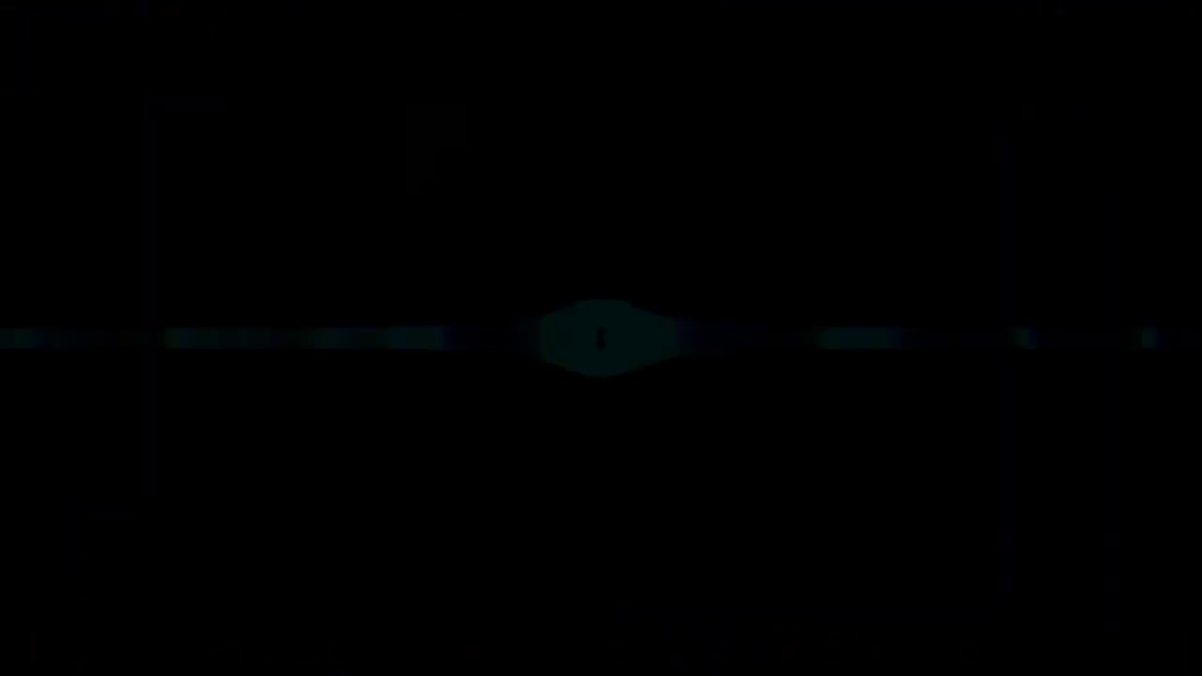